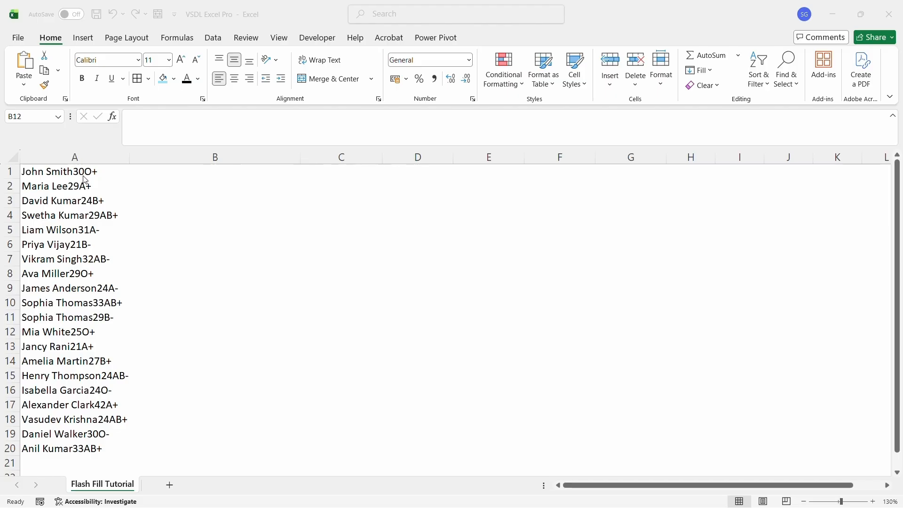
{"action": "left_click", "coordinate": [144, 172]}
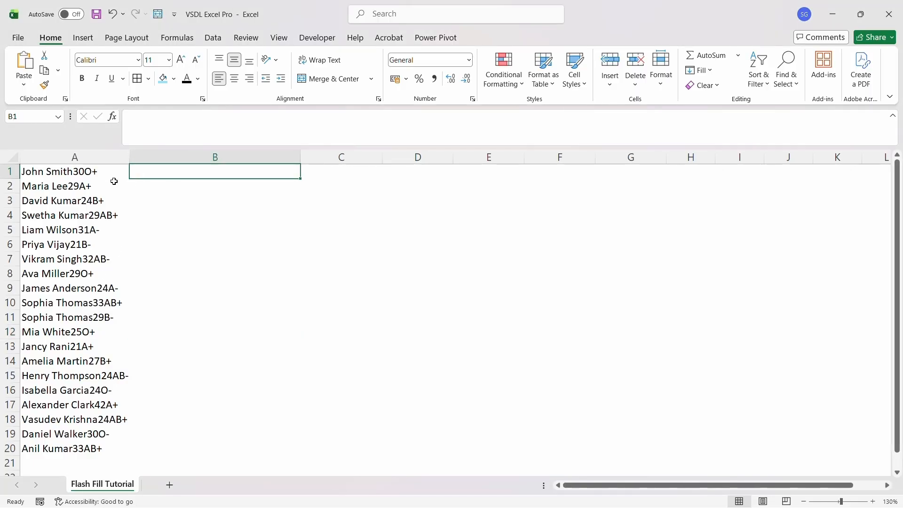
{"action": "key", "text": "ctrl+z"}
{"action": "left_click", "coordinate": [235, 169]}
{"action": "left_click", "coordinate": [195, 155]}
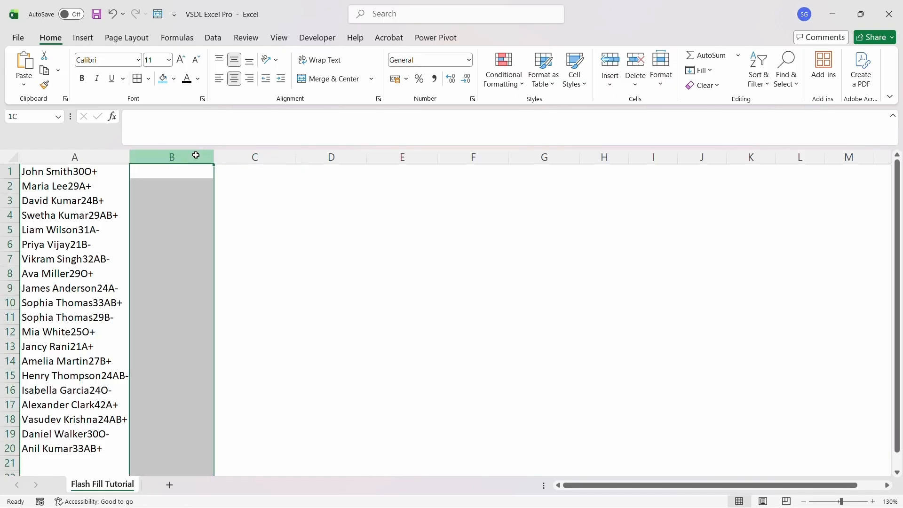
{"action": "left_click", "coordinate": [208, 177]}
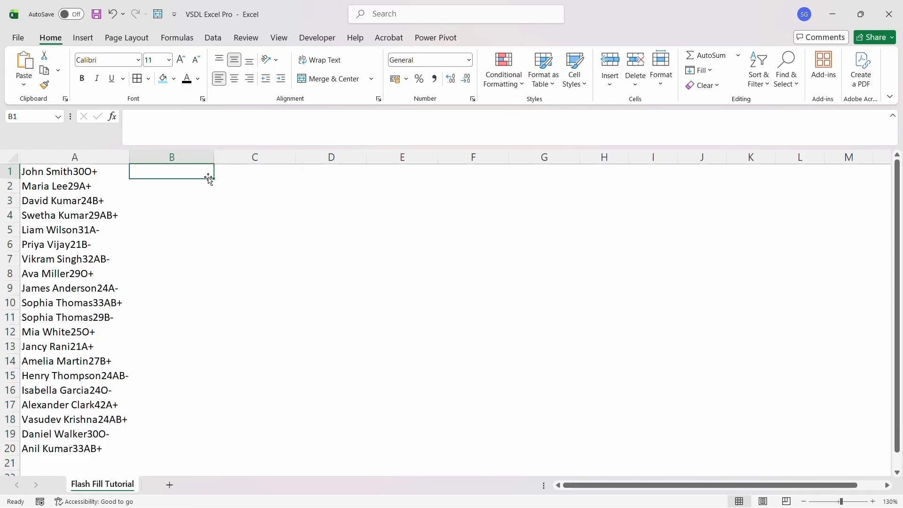
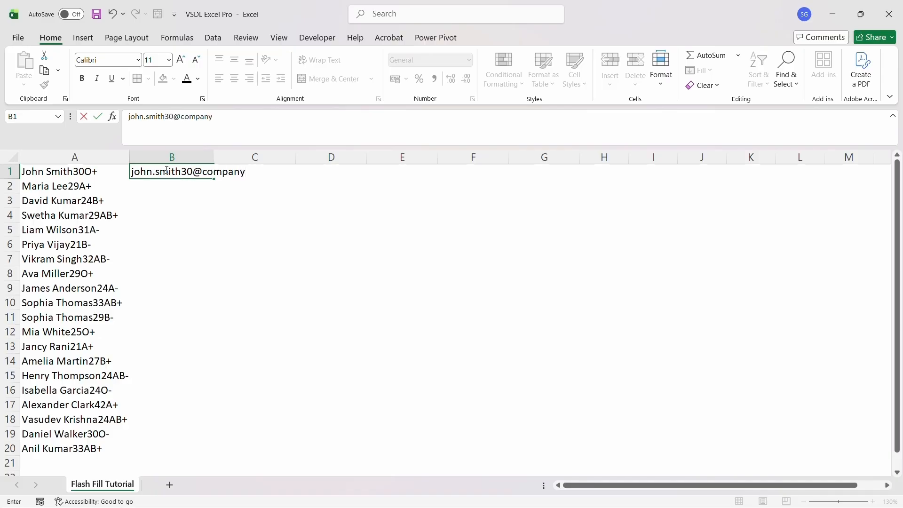
{"action": "key", "text": "Return"}
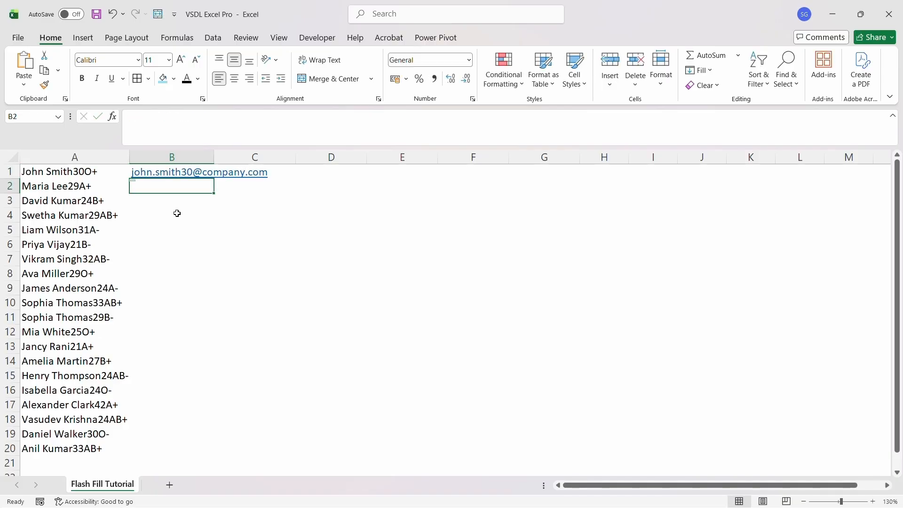
{"action": "left_click", "coordinate": [604, 273]}
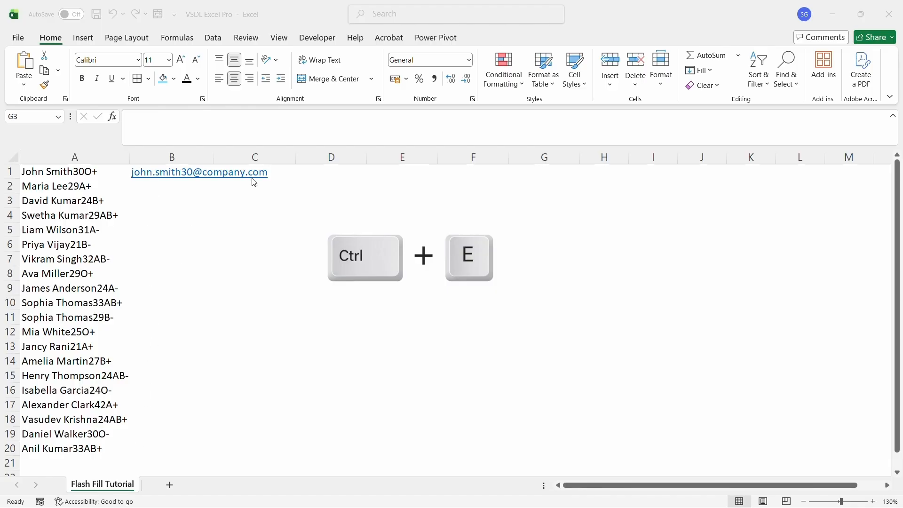
Flash Fill the remaining emails from B2, autofit column B, and check the results
{"action": "left_click", "coordinate": [157, 185]}
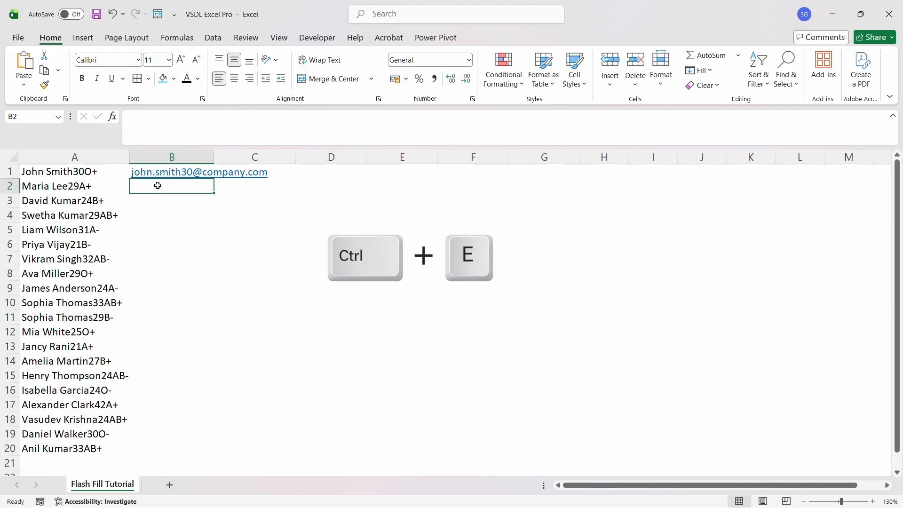
{"action": "key", "text": "ctrl+e"}
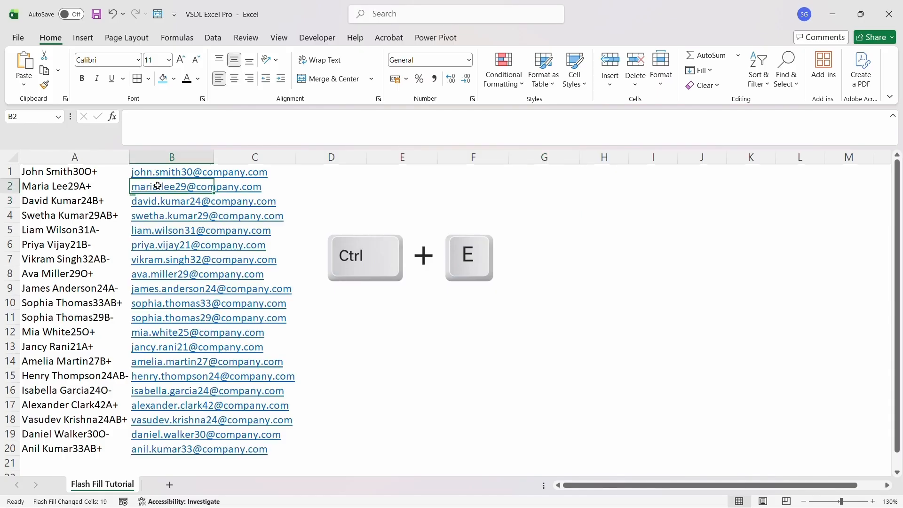
{"action": "left_click", "coordinate": [373, 197]}
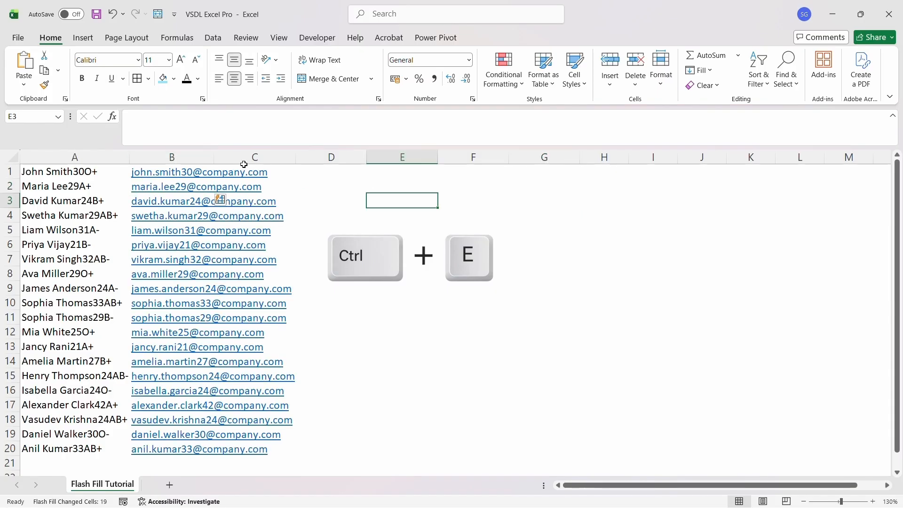
{"action": "double_click", "coordinate": [215, 158]}
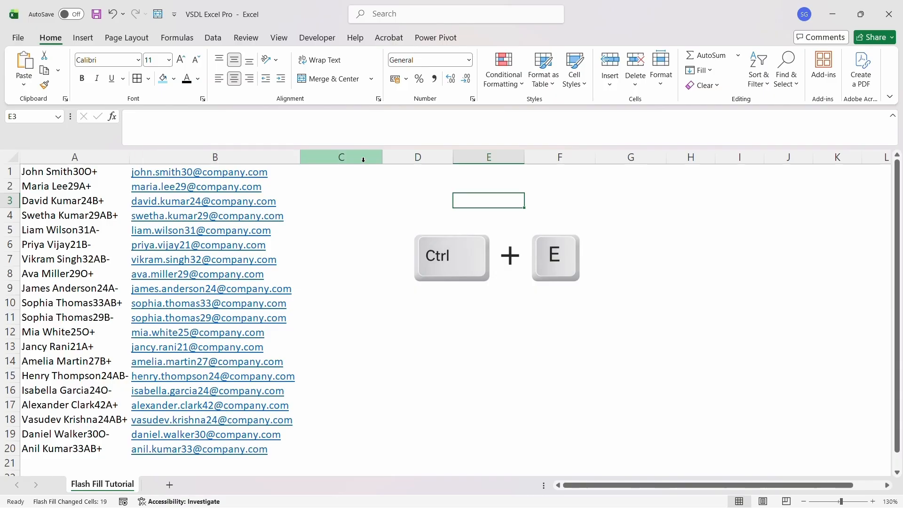
{"action": "left_click", "coordinate": [389, 172]}
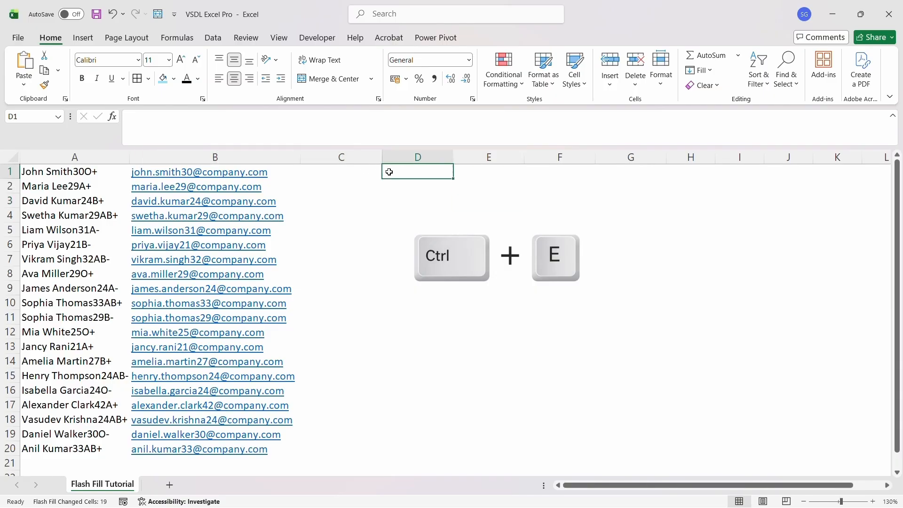
{"action": "left_click", "coordinate": [309, 175]}
{"action": "key", "text": "Left"}
{"action": "key", "text": "Left"}
{"action": "key", "text": "Right"}
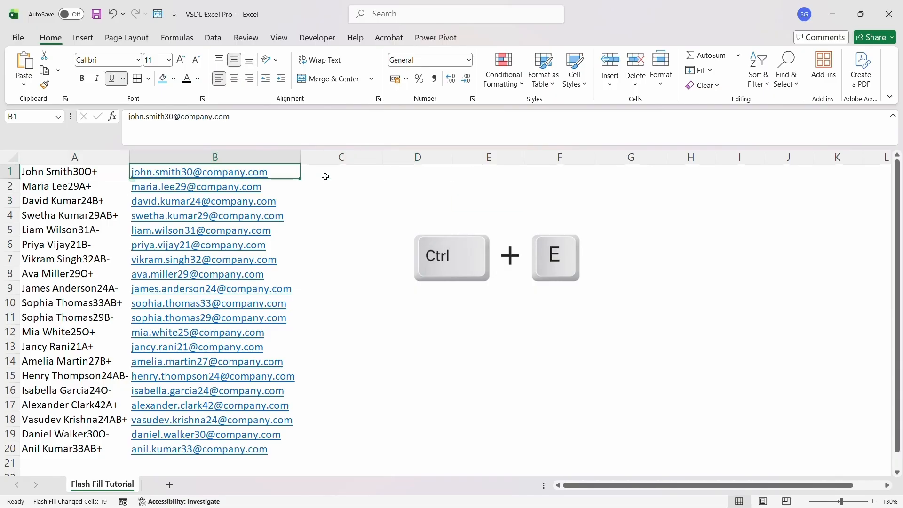
{"action": "key", "text": "Down"}
{"action": "key", "text": "Down"}
{"action": "key", "text": "Down"}
{"action": "key", "text": "Down"}
{"action": "key", "text": "Down"}
{"action": "key", "text": "Down"}
{"action": "key", "text": "Down"}
{"action": "key", "text": "Down"}
{"action": "key", "text": "Down"}
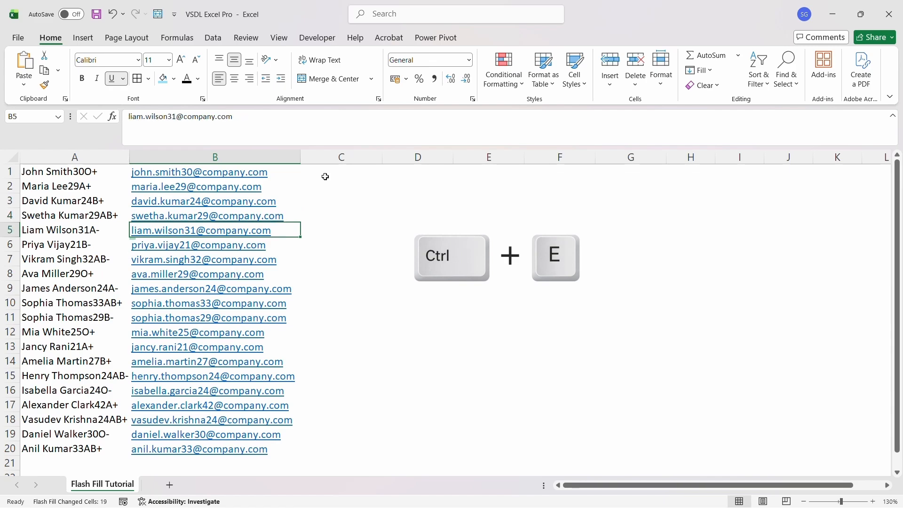
{"action": "key", "text": "Down"}
{"action": "key", "text": "Down"}
{"action": "key", "text": "Down"}
{"action": "key", "text": "Down"}
{"action": "key", "text": "Down"}
{"action": "key", "text": "Down"}
{"action": "key", "text": "Down"}
{"action": "key", "text": "Down"}
{"action": "key", "text": "Down"}
{"action": "key", "text": "Down"}
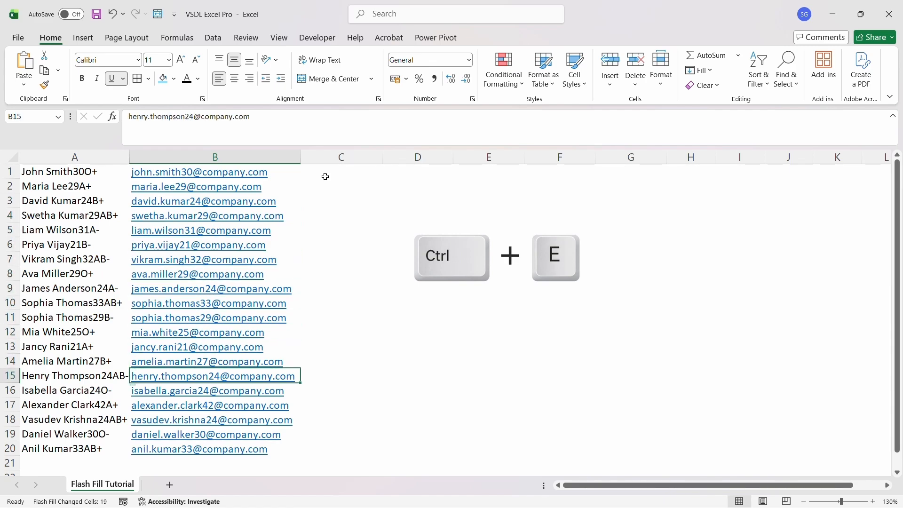
{"action": "key", "text": "Up"}
{"action": "key", "text": "Up"}
{"action": "key", "text": "Up"}
{"action": "key", "text": "Up"}
{"action": "key", "text": "Up"}
{"action": "key", "text": "Up"}
{"action": "key", "text": "Up"}
{"action": "key", "text": "Up"}
{"action": "key", "text": "Up"}
{"action": "key", "text": "Up"}
{"action": "key", "text": "Up"}
{"action": "key", "text": "Up"}
{"action": "key", "text": "Up"}
{"action": "key", "text": "Up"}
{"action": "key", "text": "Up"}
{"action": "key", "text": "Up"}
{"action": "key", "text": "Up"}
{"action": "key", "text": "Up"}
{"action": "key", "text": "Up"}
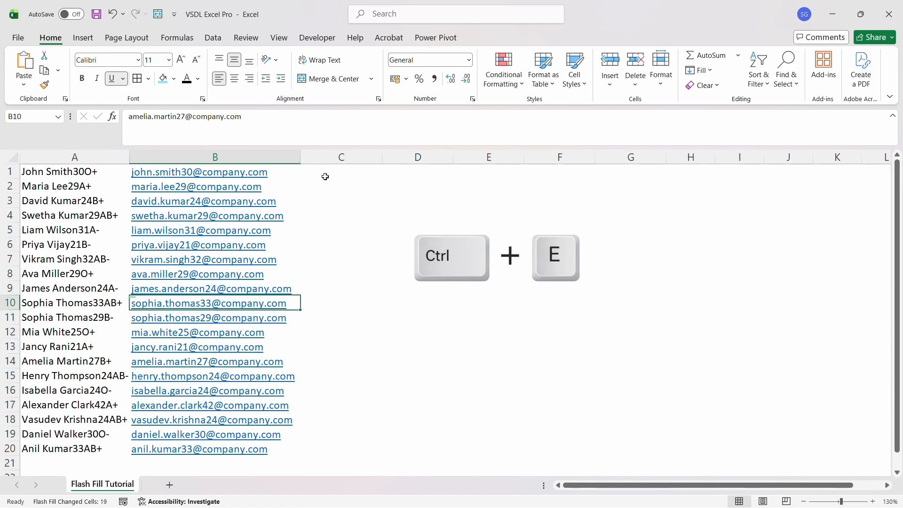
{"action": "key", "text": "Right"}
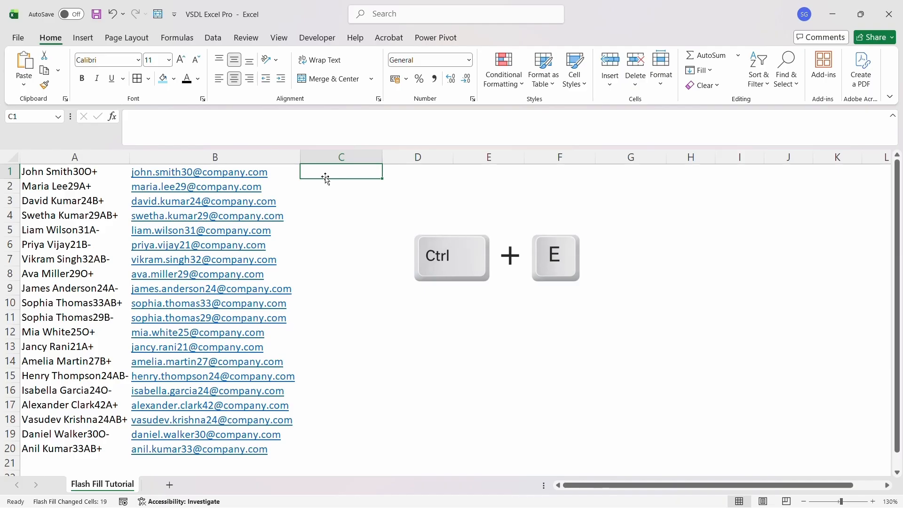
Enter 'John Smith' in C1 and Flash Fill the full names down column C
{"action": "type", "text": "John"}
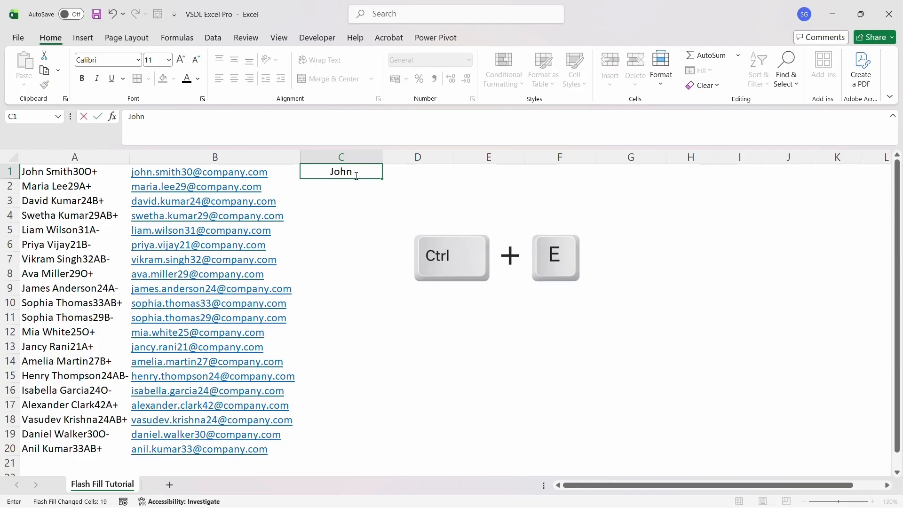
{"action": "type", "text": " Smith"}
{"action": "key", "text": "Tab"}
{"action": "key", "text": "Left"}
{"action": "key", "text": "Down"}
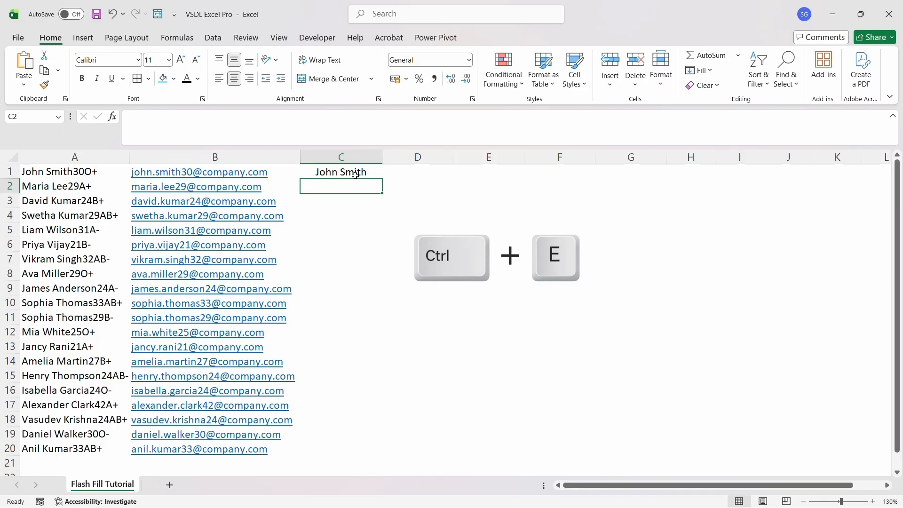
{"action": "key", "text": "ctrl+e"}
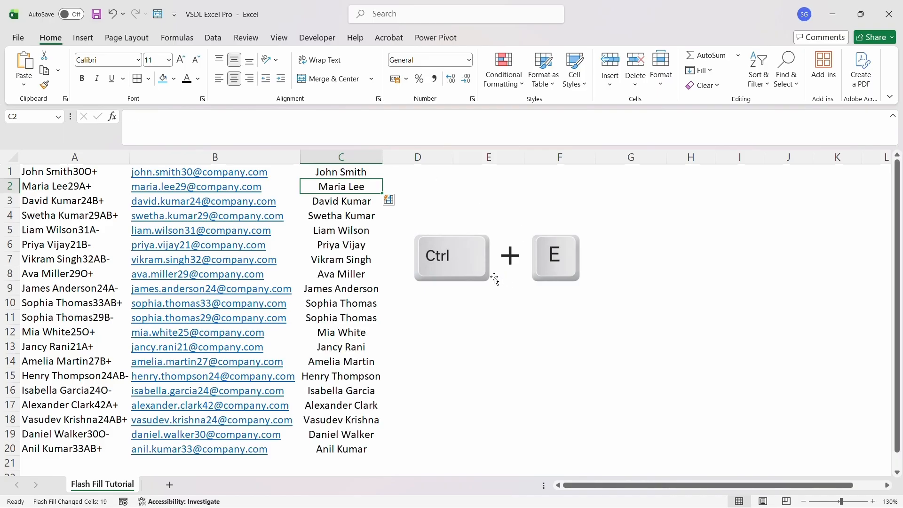
{"action": "left_click", "coordinate": [475, 211]}
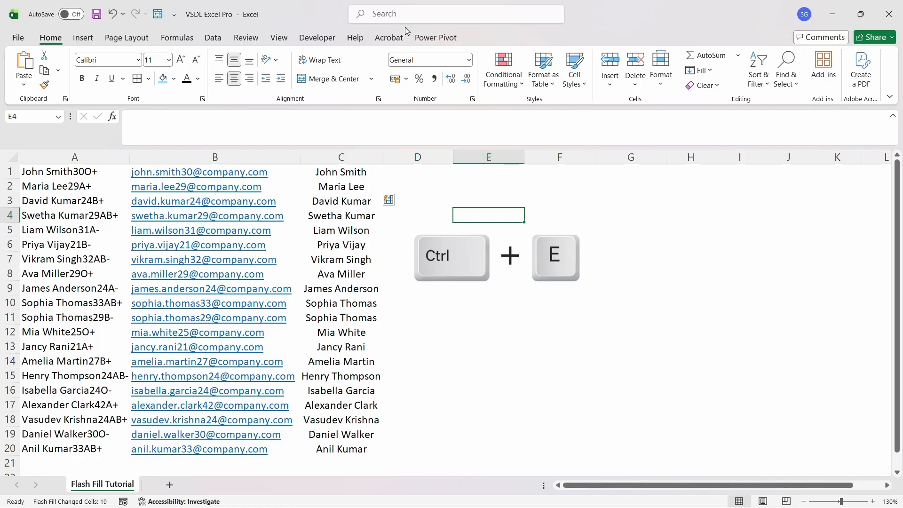
Enter 'John' in D1 and Flash Fill the first names down column D
{"action": "left_click", "coordinate": [422, 173]}
{"action": "type", "text": "John"}
{"action": "key", "text": "Return"}
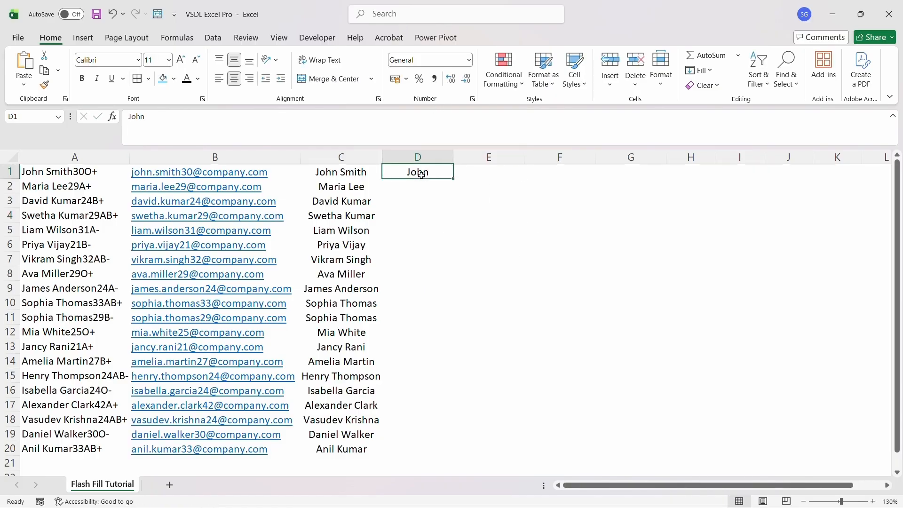
{"action": "key", "text": "ctrl+e"}
{"action": "left_click", "coordinate": [560, 362]}
{"action": "left_click", "coordinate": [535, 258]}
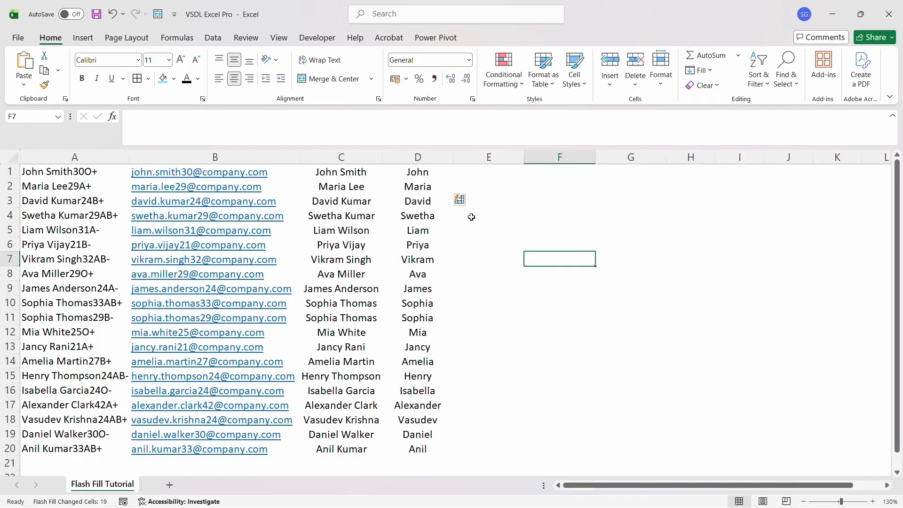
{"action": "left_click", "coordinate": [432, 191]}
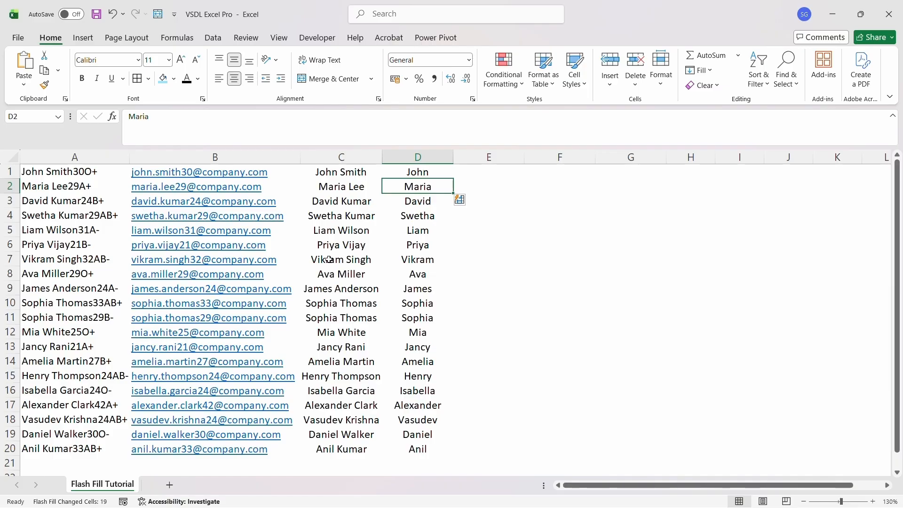
{"action": "key", "text": "Down"}
{"action": "key", "text": "Down"}
{"action": "key", "text": "Down"}
{"action": "key", "text": "Down"}
{"action": "key", "text": "Down"}
{"action": "key", "text": "Down"}
{"action": "key", "text": "Down"}
{"action": "key", "text": "Down"}
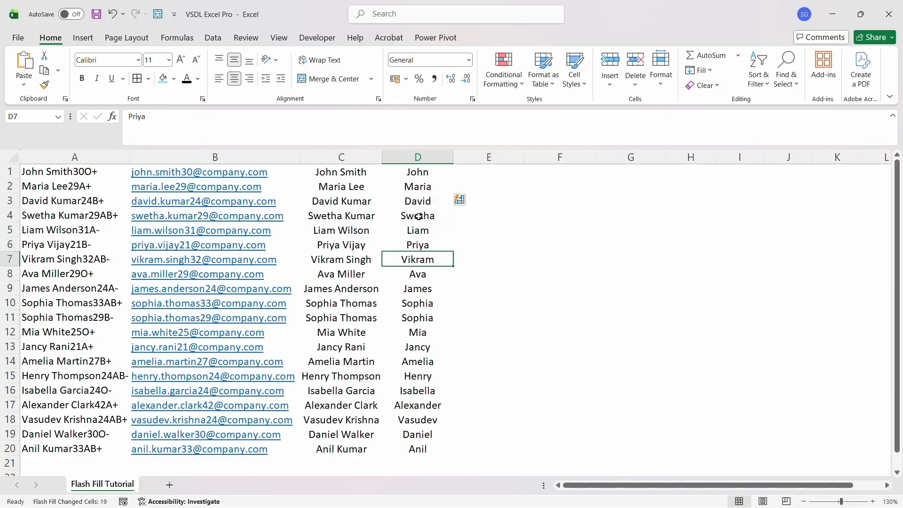
Flash Fill last names from 'Smith' in E1 and ages from 30 in F1
{"action": "left_click", "coordinate": [467, 175]}
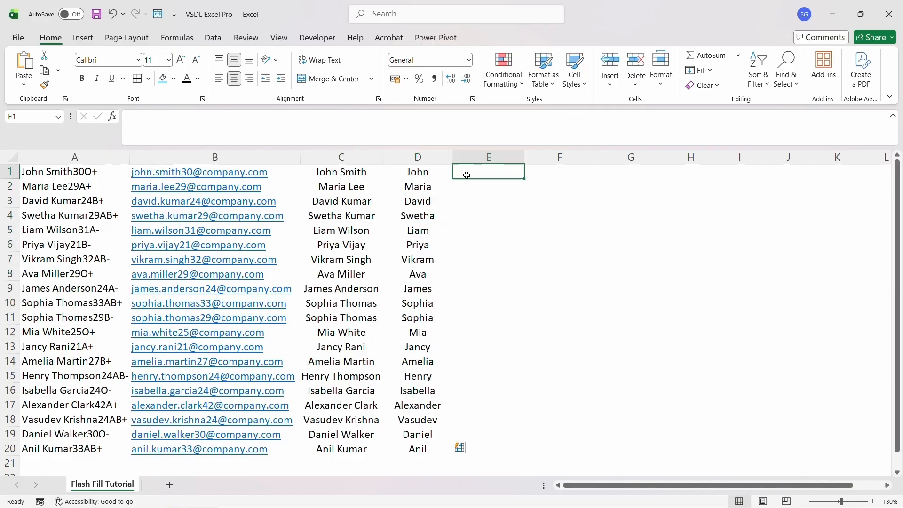
{"action": "type", "text": "Smith"}
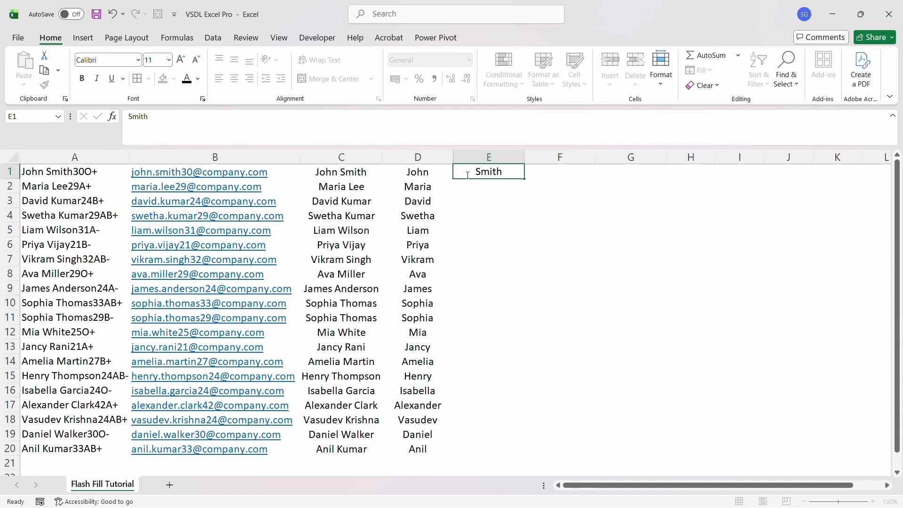
{"action": "key", "text": "Return"}
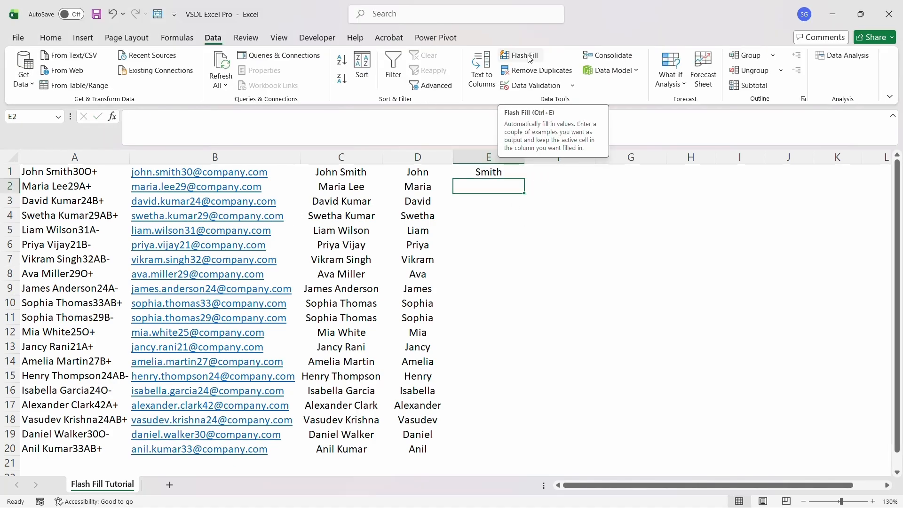
{"action": "left_click", "coordinate": [530, 58]}
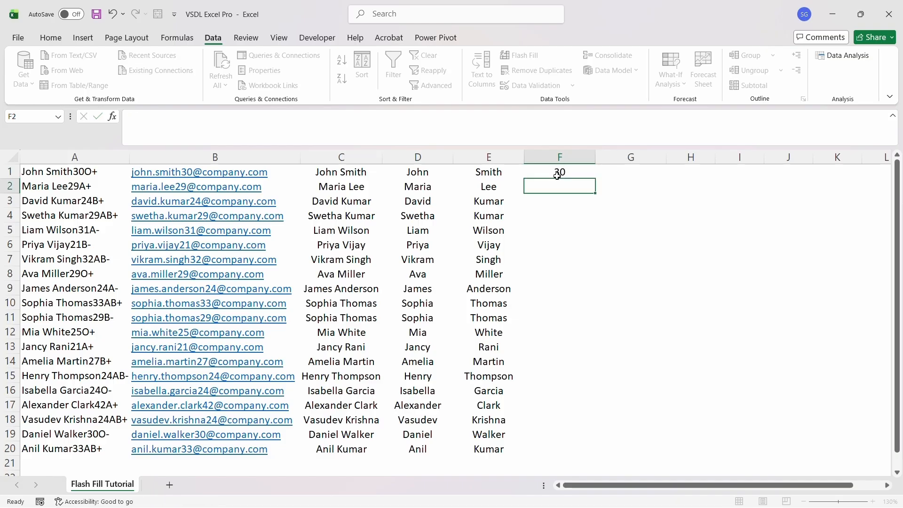
{"action": "key", "text": "ctrl+Return"}
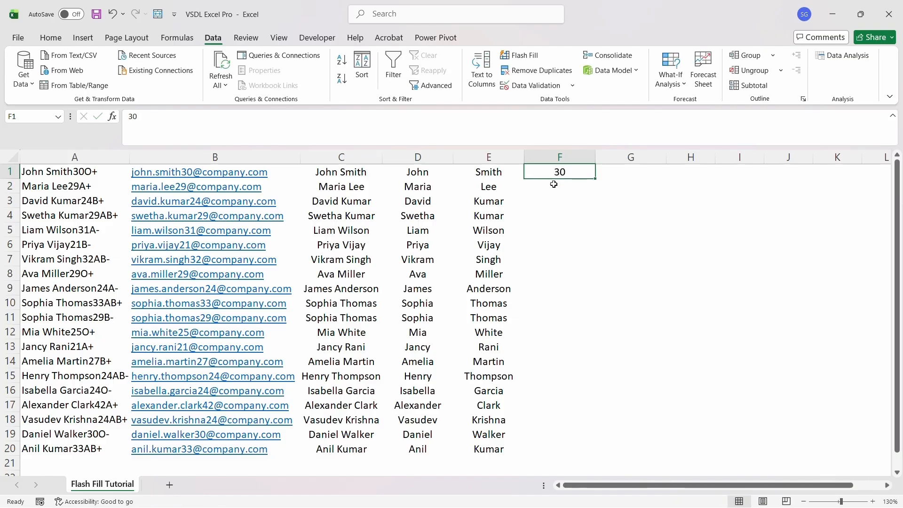
{"action": "left_click", "coordinate": [555, 187]}
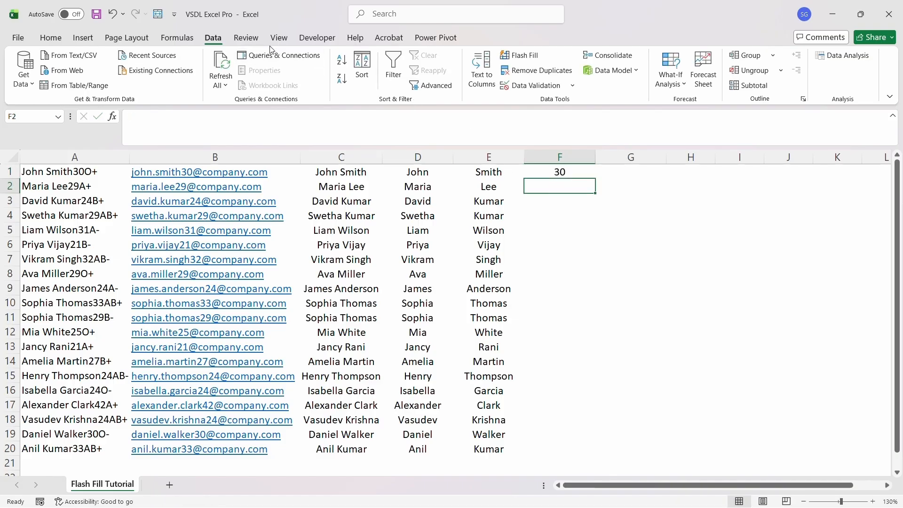
{"action": "left_click", "coordinate": [518, 56]}
Enter O+ in G1 and Flash Fill the blood groups down column G
{"action": "key", "text": "Up"}
{"action": "key", "text": "Right"}
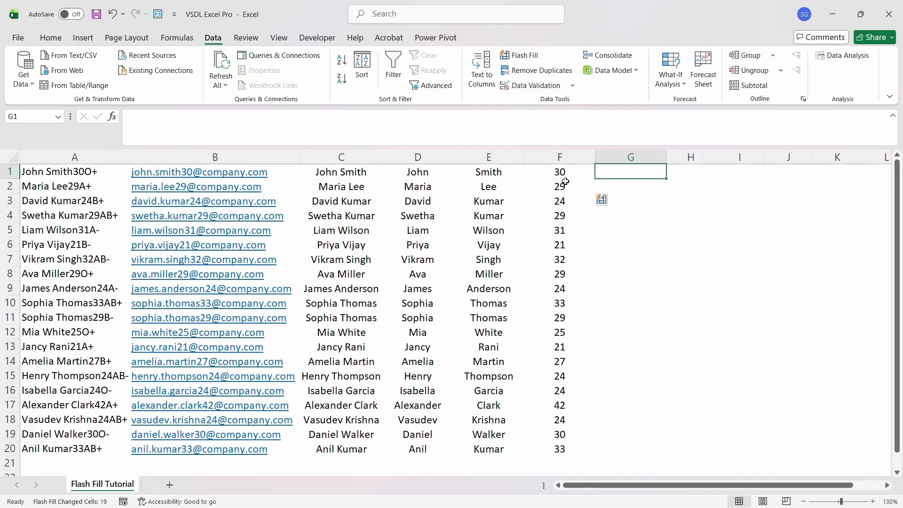
{"action": "type", "text": "O+"}
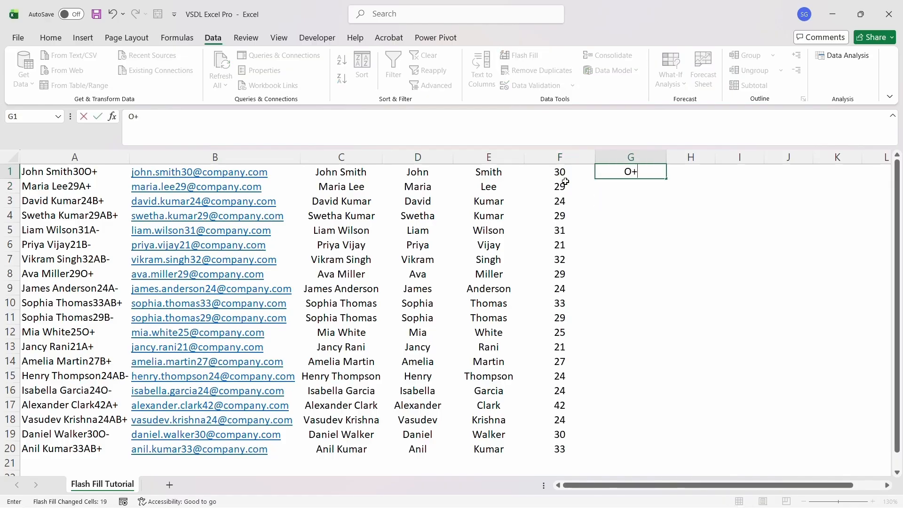
{"action": "key", "text": "Return"}
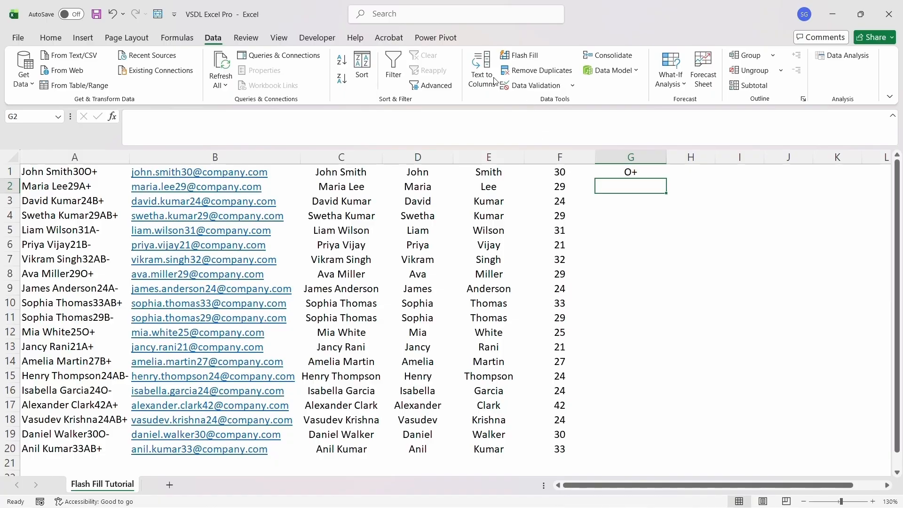
{"action": "left_click", "coordinate": [512, 57]}
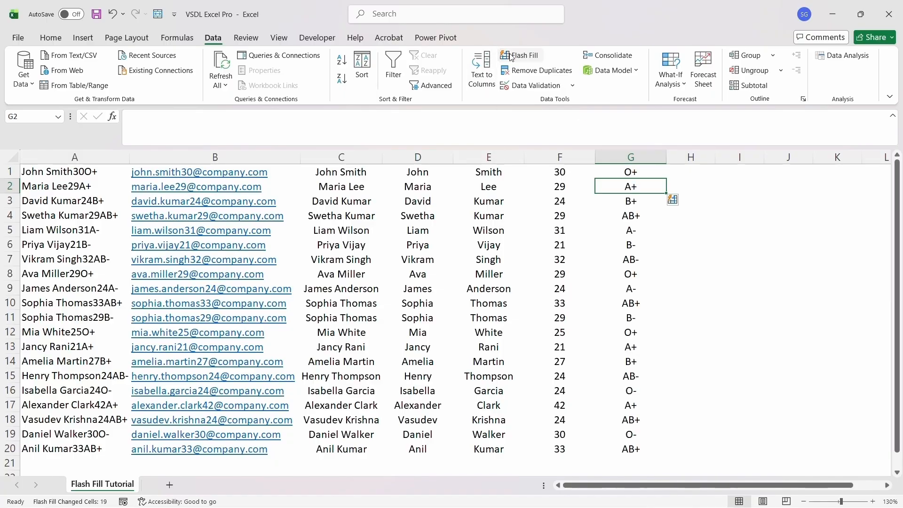
{"action": "left_click", "coordinate": [700, 221]}
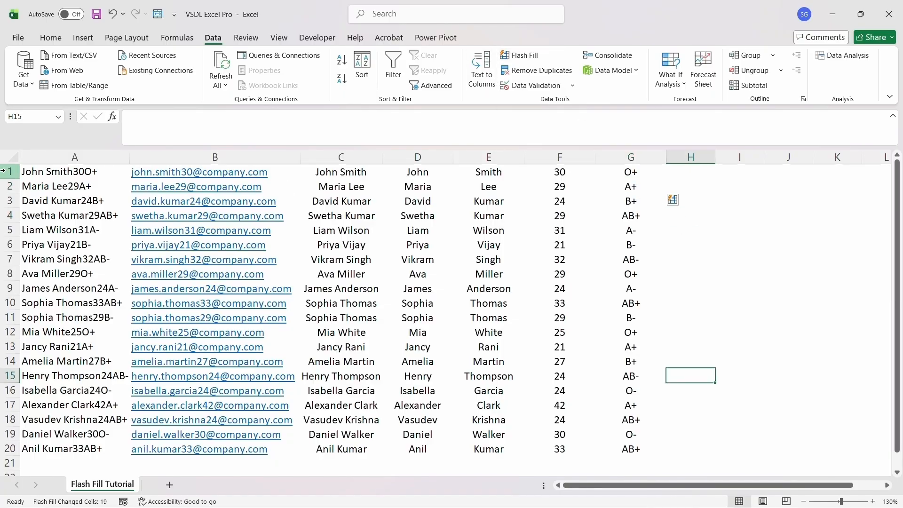
{"action": "left_click", "coordinate": [9, 171]}
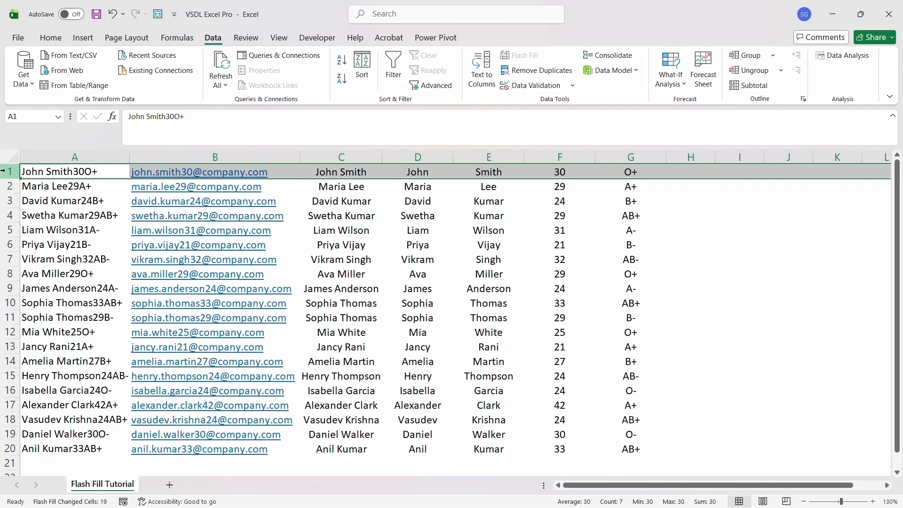
Insert a blank row above the data and label B1:D1 Email, Name, First Name
{"action": "right_click", "coordinate": [9, 172]}
{"action": "left_click", "coordinate": [36, 289]}
{"action": "key", "text": "Right"}
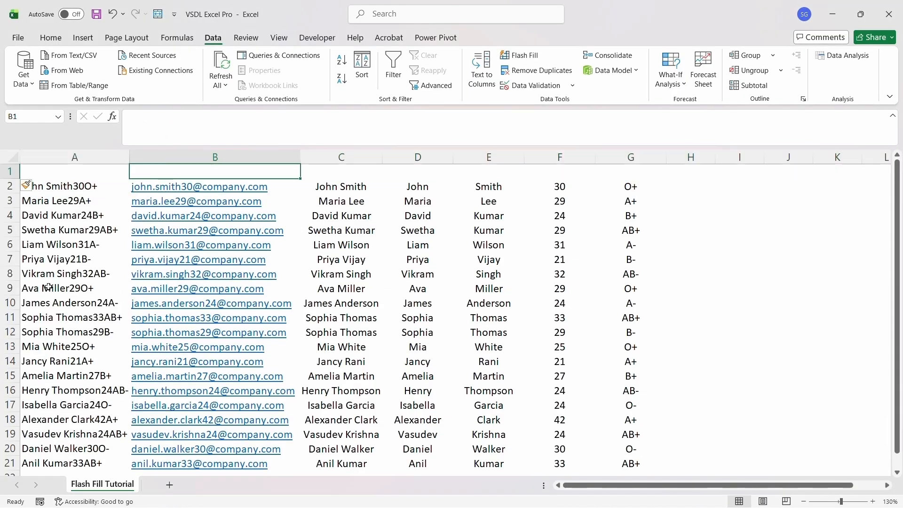
{"action": "type", "text": "Email"}
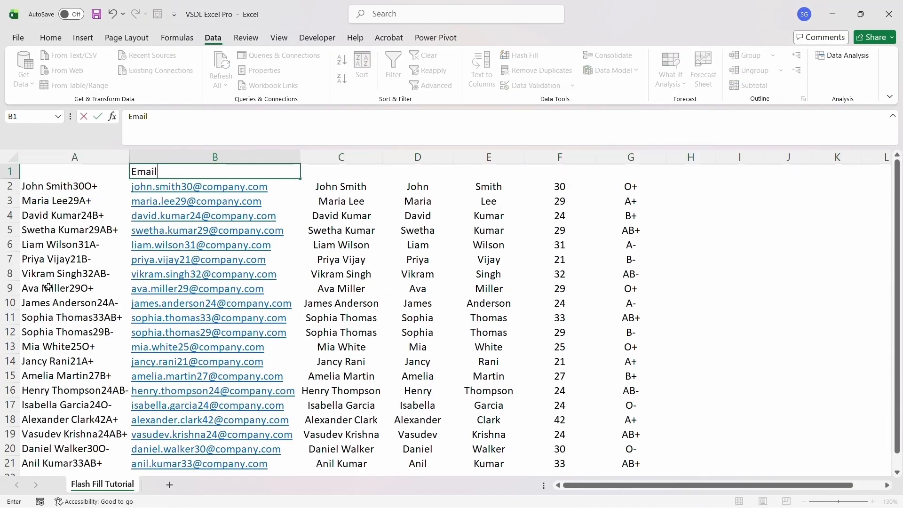
{"action": "key", "text": "Tab"}
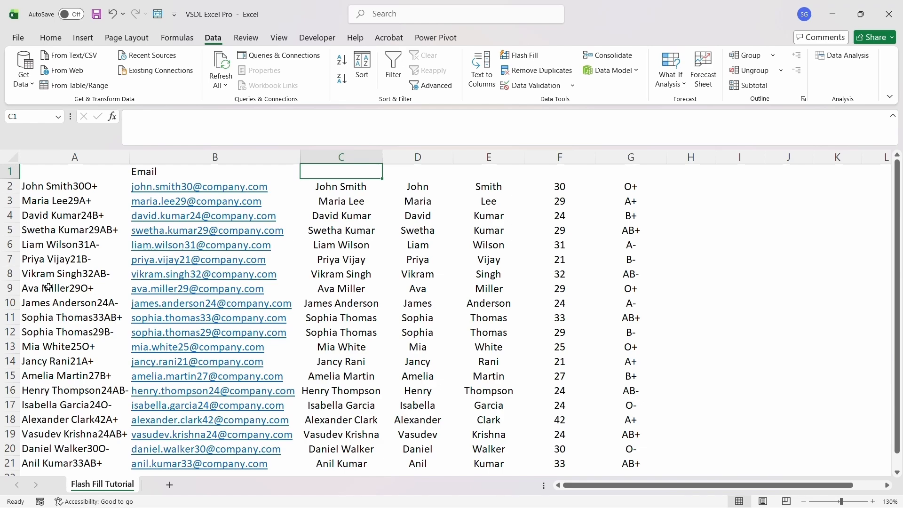
{"action": "type", "text": "Name"}
{"action": "key", "text": "Tab"}
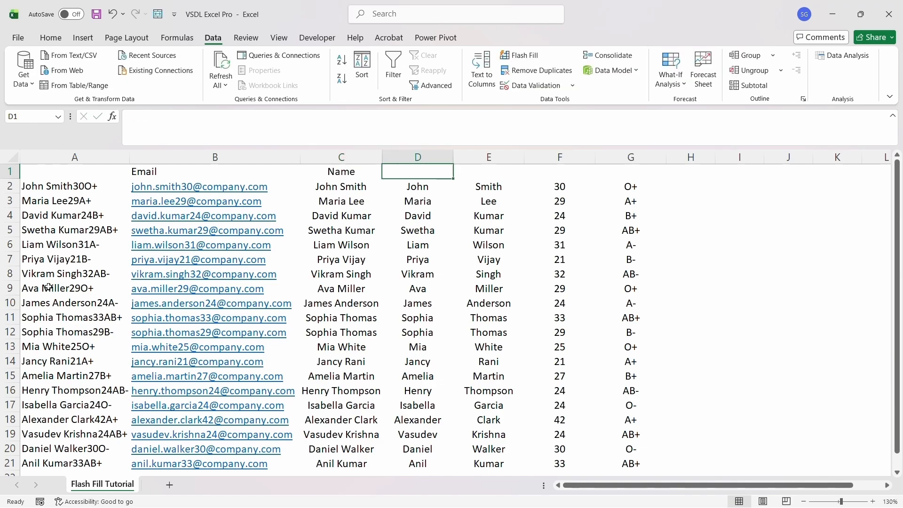
{"action": "type", "text": "First"}
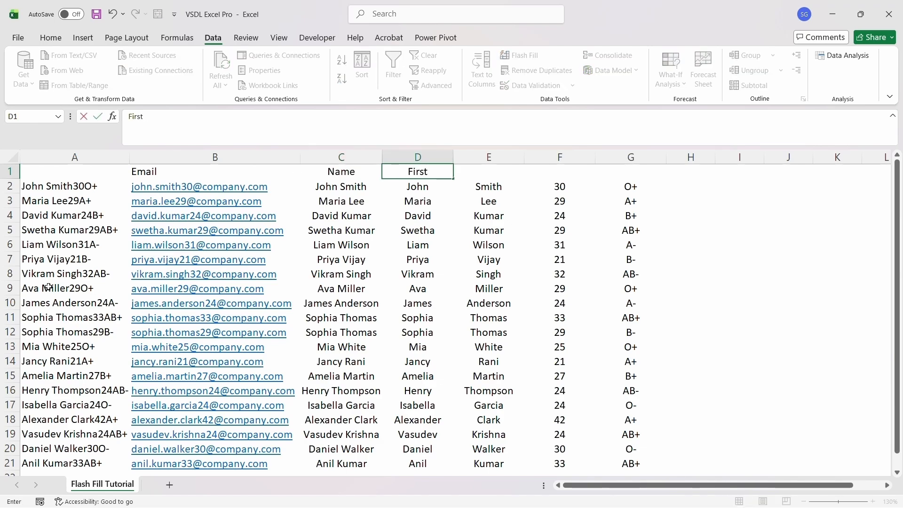
{"action": "type", "text": " Name"}
{"action": "key", "text": "Tab"}
Label E1:G1 Last Name, Age and Blood Group
{"action": "type", "text": "Last"}
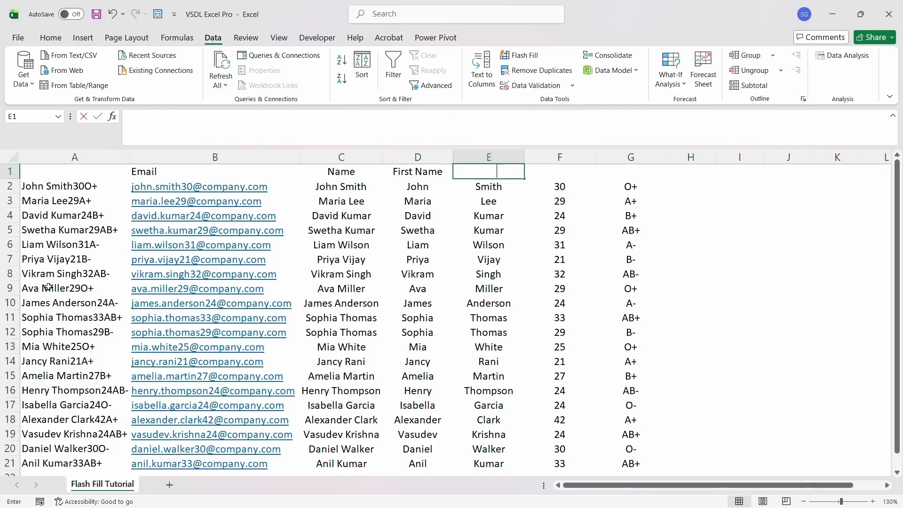
{"action": "type", "text": " Name"}
{"action": "key", "text": "Tab"}
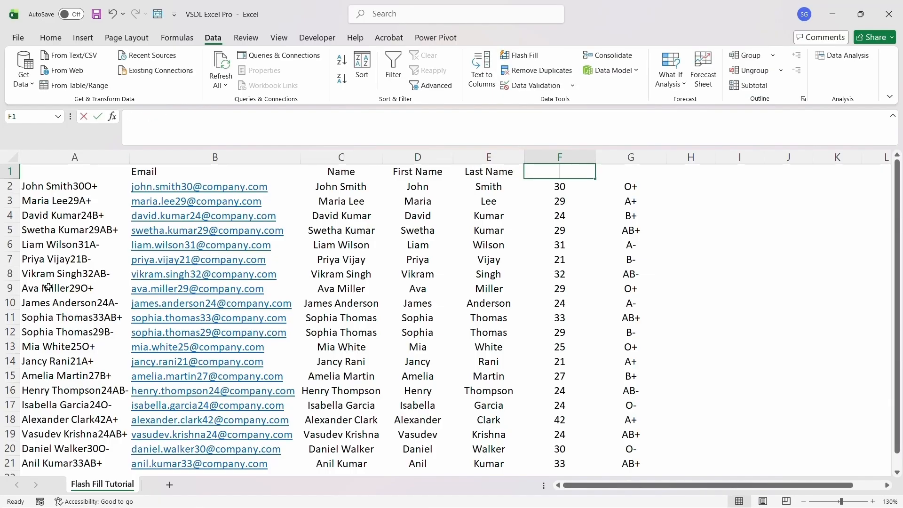
{"action": "type", "text": "Age"}
{"action": "key", "text": "Tab"}
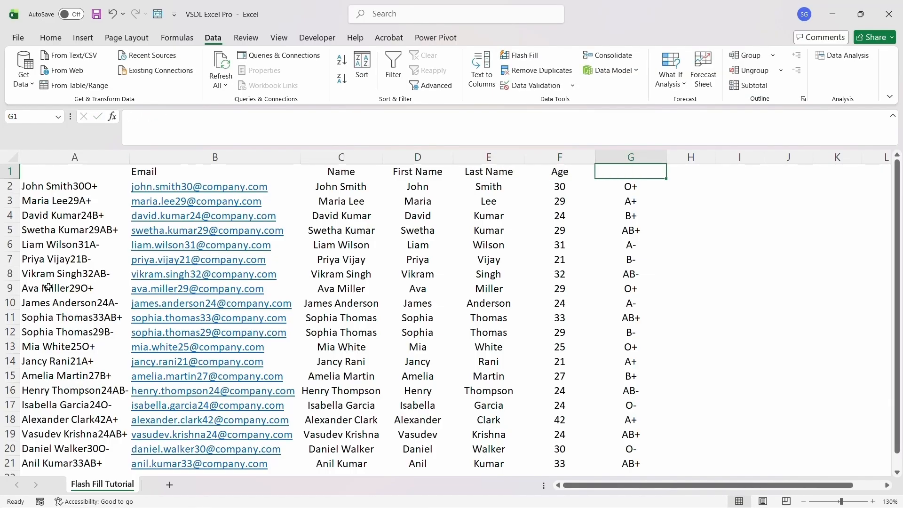
{"action": "type", "text": "Blood"}
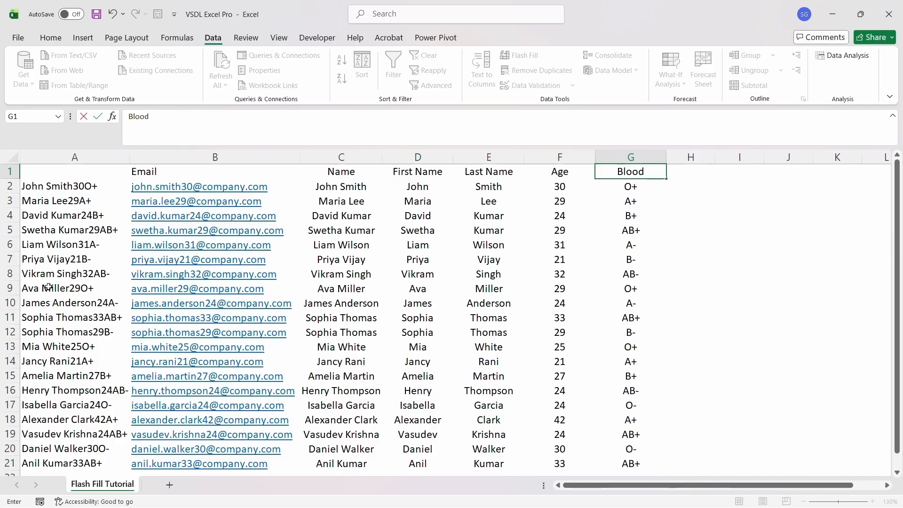
{"action": "type", "text": " Group"}
{"action": "key", "text": "ctrl+Return"}
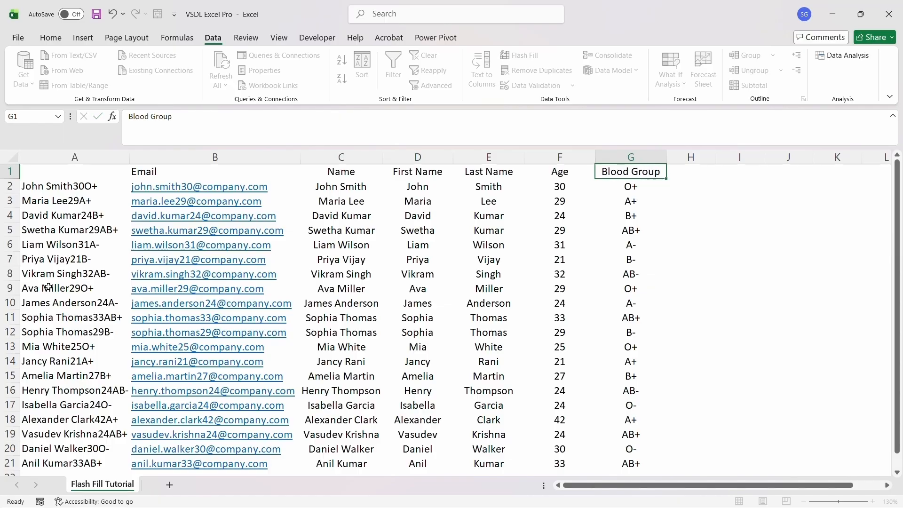
Apply All Borders to the table B1:G21
{"action": "left_click", "coordinate": [158, 174]}
{"action": "key", "text": "shift+Right"}
{"action": "key", "text": "shift+Right"}
{"action": "key", "text": "shift+Right"}
{"action": "key", "text": "shift+Right"}
{"action": "key", "text": "shift+Right"}
{"action": "key", "text": "shift+Down"}
{"action": "key", "text": "shift+Down"}
{"action": "key", "text": "shift+Down"}
{"action": "key", "text": "shift+Down"}
{"action": "key", "text": "shift+Down"}
{"action": "key", "text": "shift+Down"}
{"action": "key", "text": "shift+Down"}
{"action": "key", "text": "shift+Down"}
{"action": "key", "text": "shift+Down"}
{"action": "key", "text": "shift+Down"}
{"action": "key", "text": "shift+Down"}
{"action": "key", "text": "shift+Down"}
{"action": "key", "text": "shift+Down"}
{"action": "key", "text": "shift+Down"}
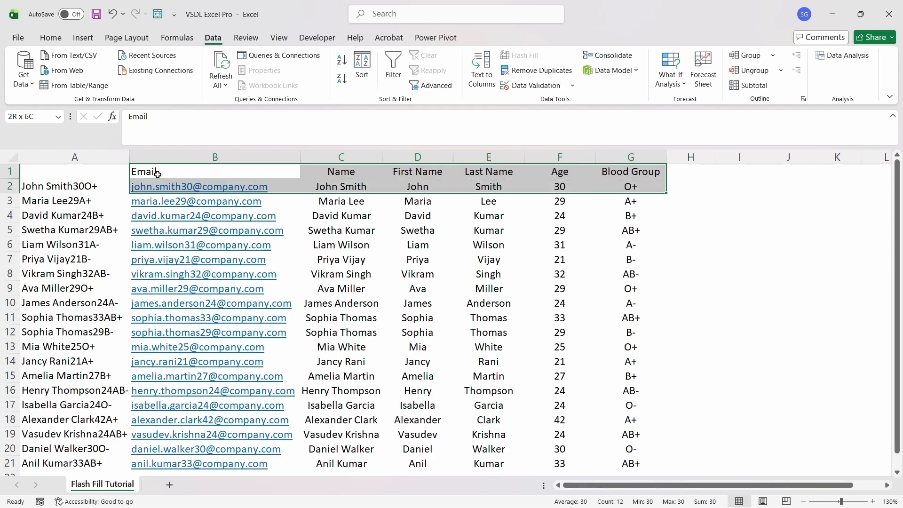
{"action": "key", "text": "ctrl+shift+Down"}
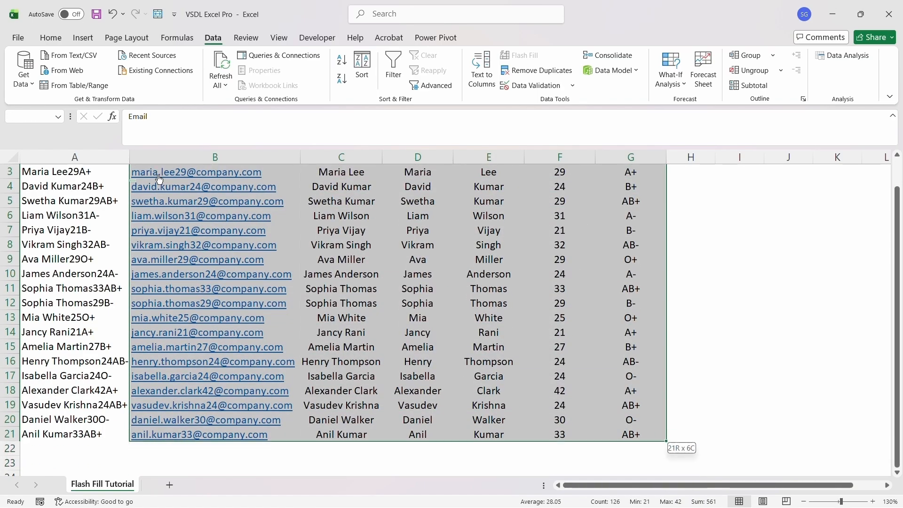
{"action": "left_click", "coordinate": [50, 38]}
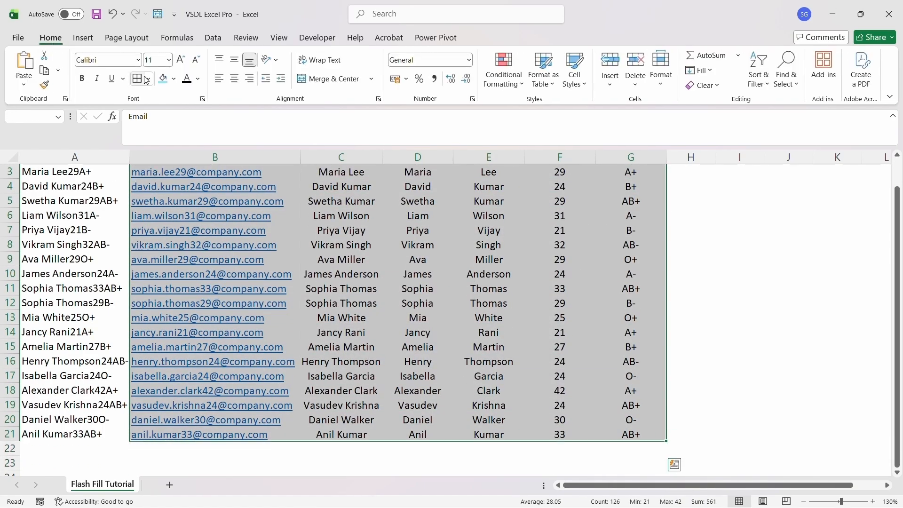
{"action": "left_click", "coordinate": [137, 79]}
{"action": "left_click", "coordinate": [417, 230]}
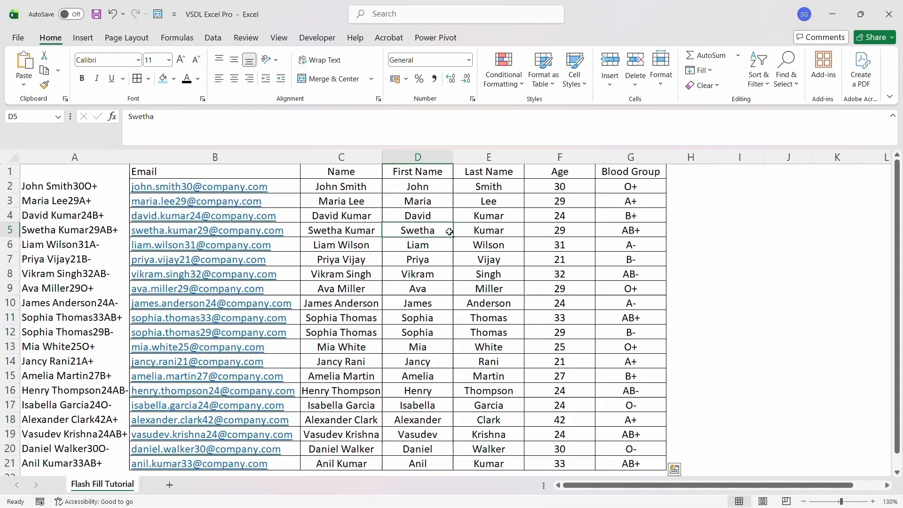
{"action": "left_click", "coordinate": [330, 188]}
Remove the underline from the emails in column B and make them black
{"action": "key", "text": "Left"}
{"action": "key", "text": "shift+Down"}
{"action": "key", "text": "shift+Down"}
{"action": "key", "text": "shift+Down"}
{"action": "key", "text": "shift+Down"}
{"action": "key", "text": "shift+Down"}
{"action": "key", "text": "shift+Down"}
{"action": "key", "text": "shift+Down"}
{"action": "key", "text": "shift+Down"}
{"action": "key", "text": "shift+Down"}
{"action": "key", "text": "shift+Down"}
{"action": "key", "text": "shift+Down"}
{"action": "key", "text": "shift+Down"}
{"action": "key", "text": "shift+Down"}
{"action": "key", "text": "shift+Down"}
{"action": "key", "text": "shift+Down"}
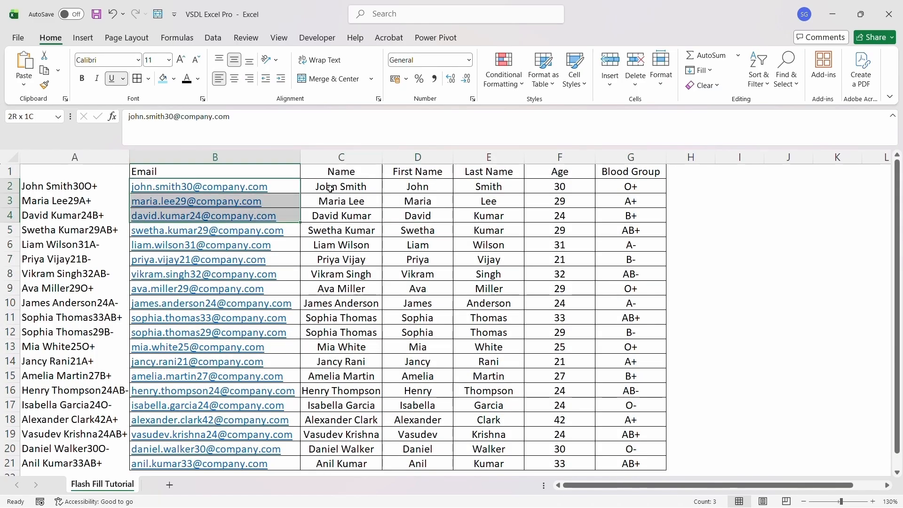
{"action": "key", "text": "shift+Down"}
{"action": "key", "text": "shift+Down"}
{"action": "key", "text": "shift+Down"}
{"action": "key", "text": "shift+Down"}
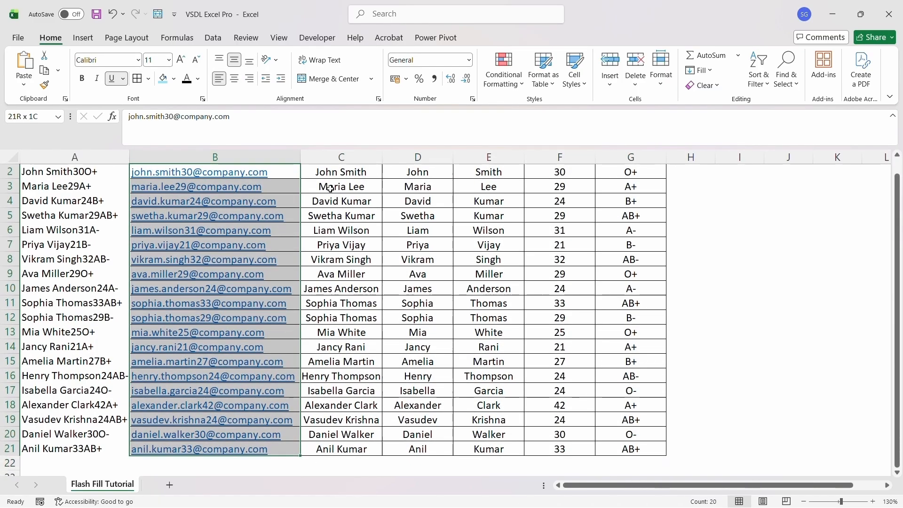
{"action": "key", "text": "ctrl+u"}
{"action": "left_click", "coordinate": [187, 78]}
{"action": "key", "text": "Right"}
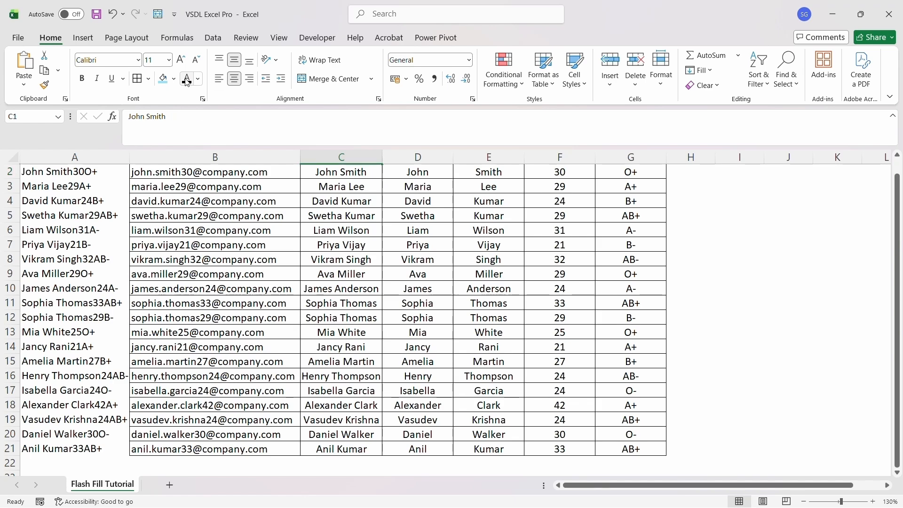
{"action": "key", "text": "Up"}
{"action": "key", "text": "Down"}
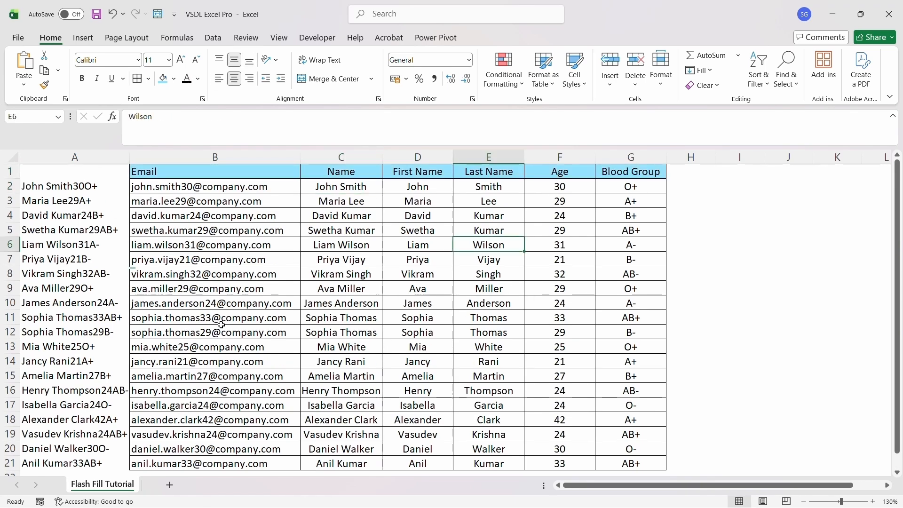
{"action": "left_click", "coordinate": [388, 22]}
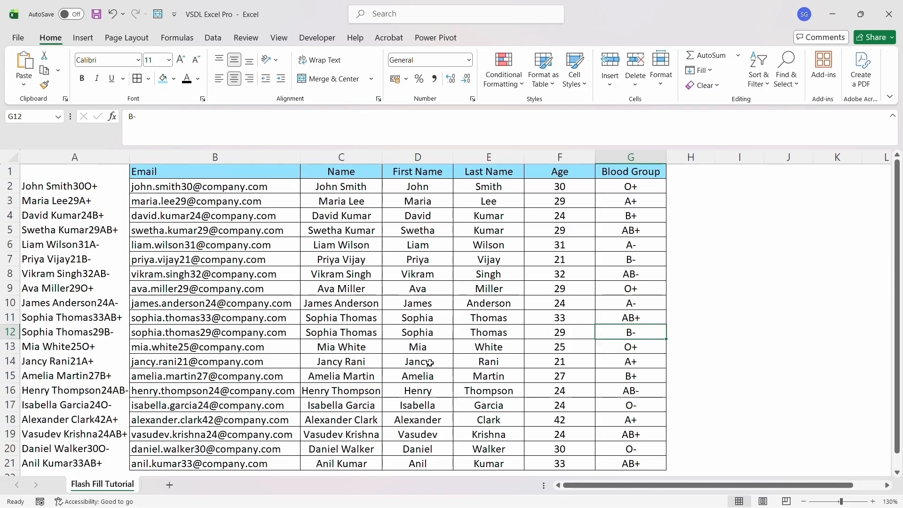
{"action": "left_click", "coordinate": [494, 364]}
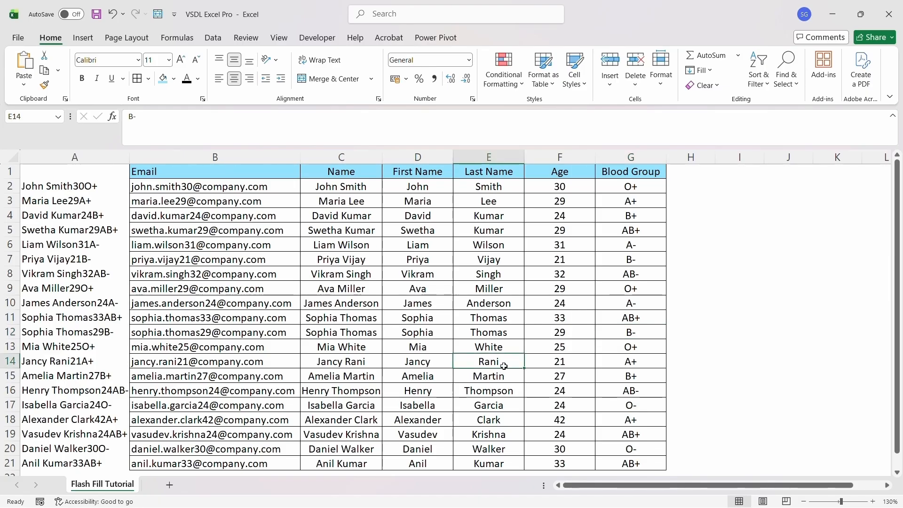
{"action": "key", "text": "Right"}
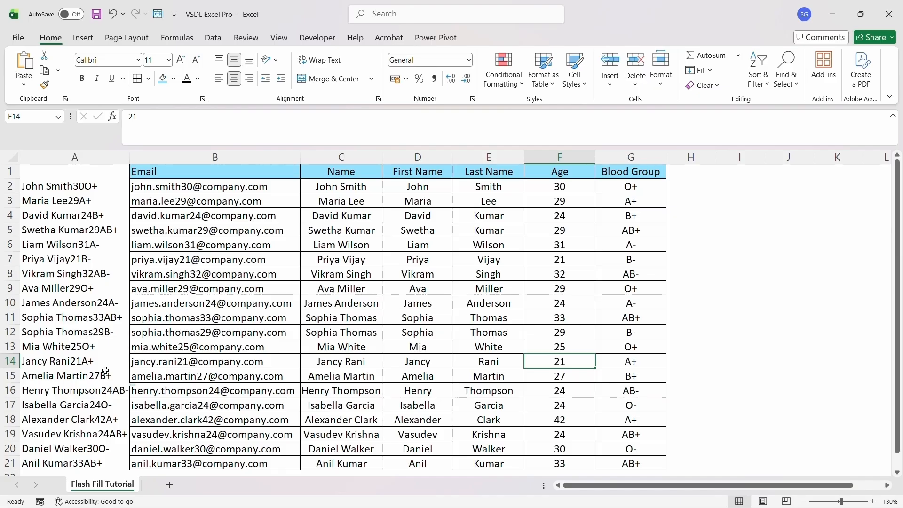
{"action": "left_click", "coordinate": [621, 363]}
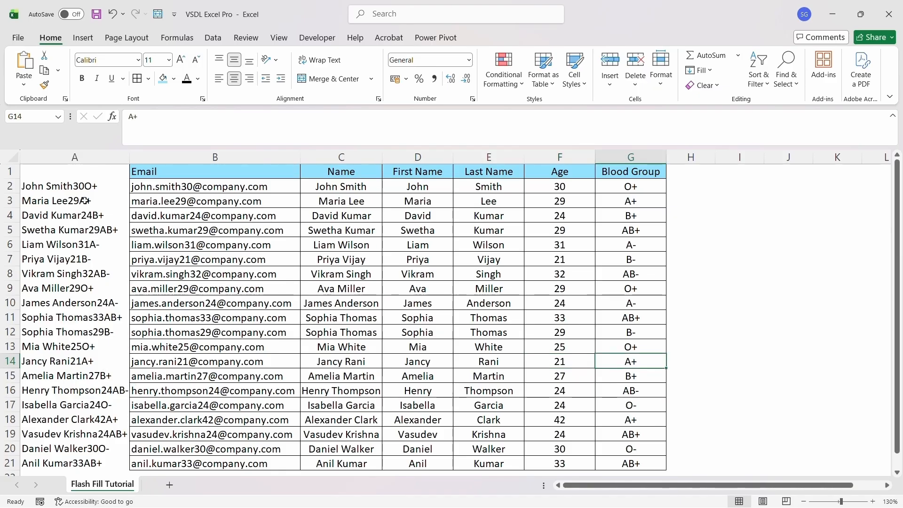
{"action": "left_click", "coordinate": [97, 187]}
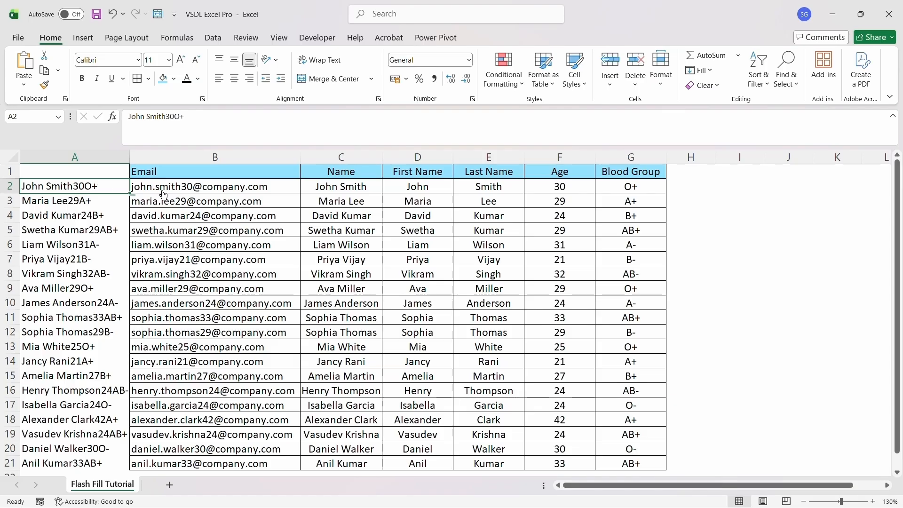
{"action": "left_click", "coordinate": [414, 190]}
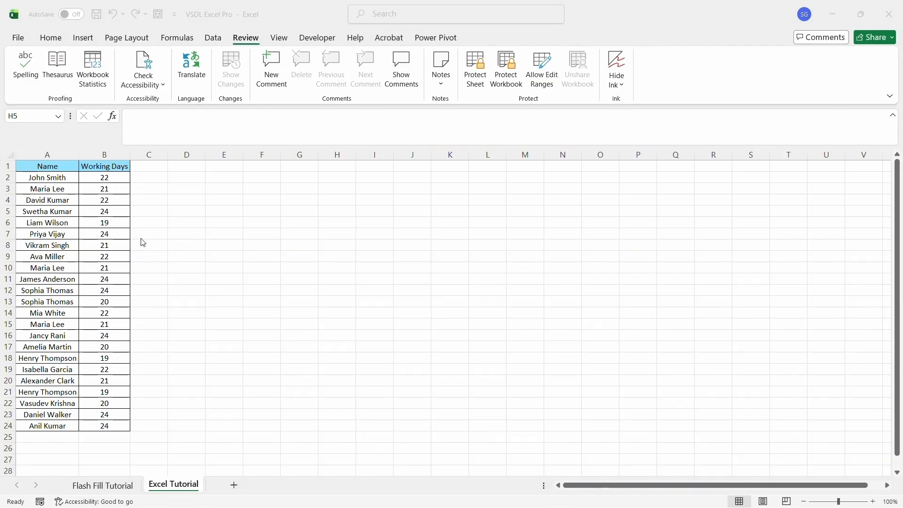
On the Excel Tutorial sheet, select from A2 down to the repeated name in row 10
{"action": "left_click", "coordinate": [300, 245]}
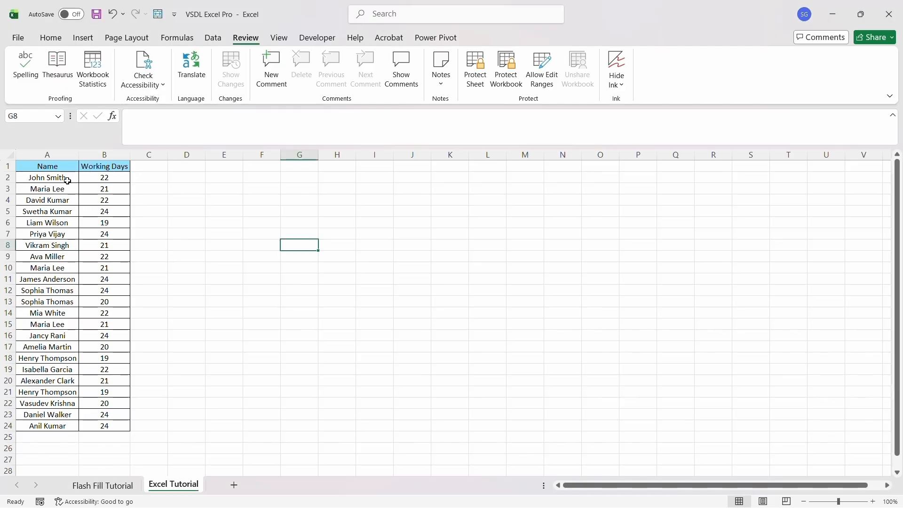
{"action": "left_click", "coordinate": [69, 178]}
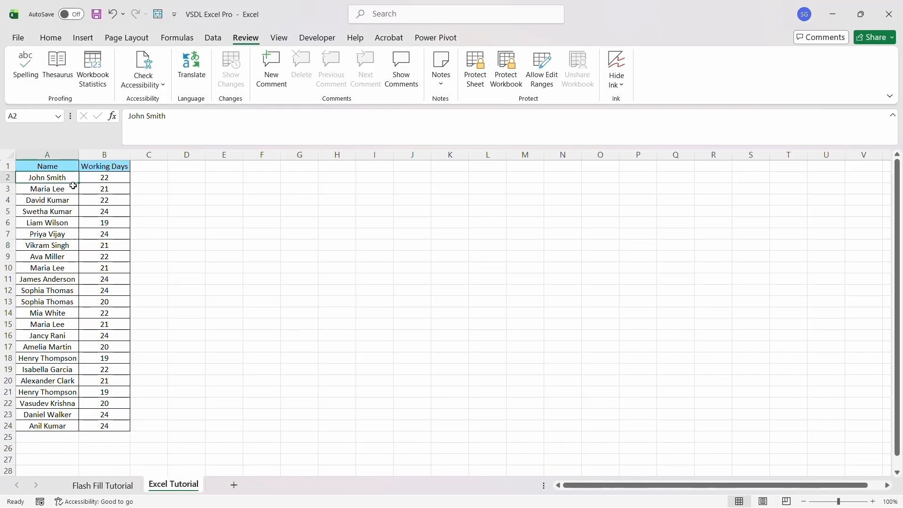
{"action": "key", "text": "Down"}
{"action": "key", "text": "Down"}
{"action": "key", "text": "Up"}
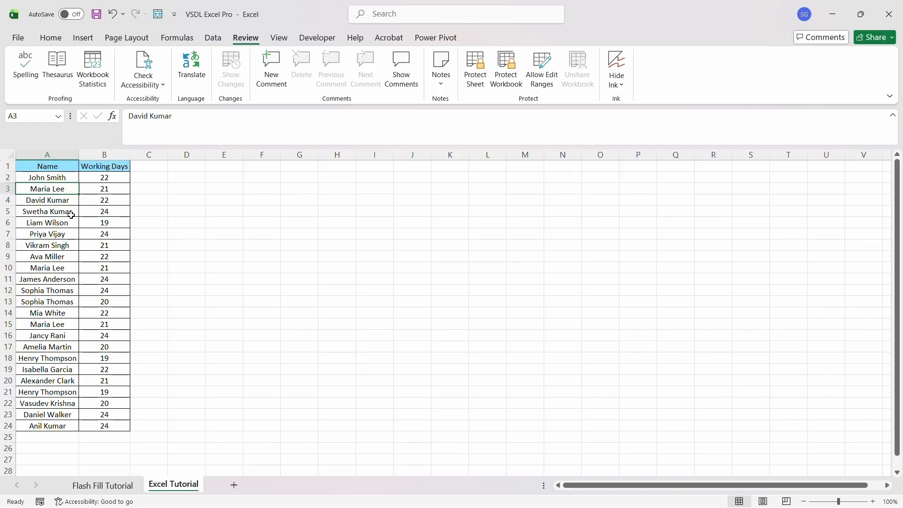
{"action": "key", "text": "Down"}
{"action": "key", "text": "Down"}
{"action": "key", "text": "Down"}
{"action": "key", "text": "Down"}
{"action": "key", "text": "Down"}
{"action": "key", "text": "Down"}
{"action": "key", "text": "Down"}
{"action": "key", "text": "shift+Right"}
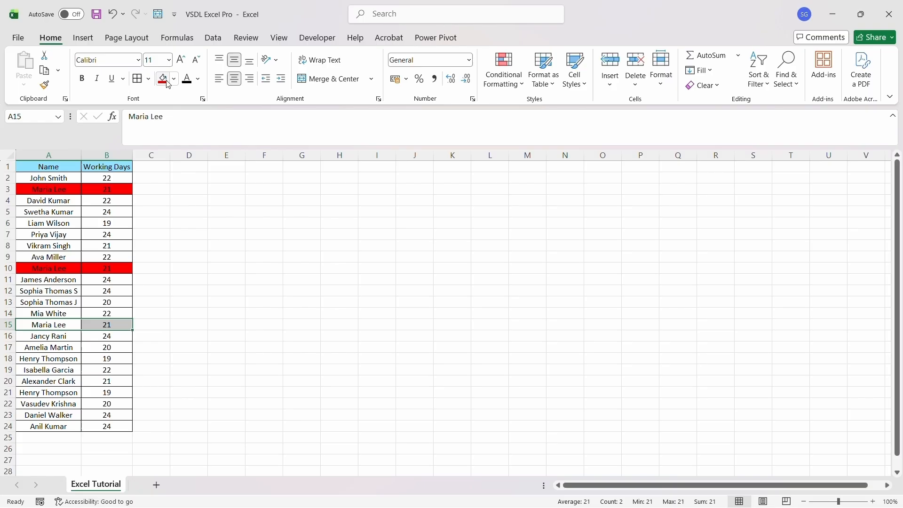
Fill row 15 red and rows 18 and 21 orange across columns A:B
{"action": "key", "text": "shift+Right"}
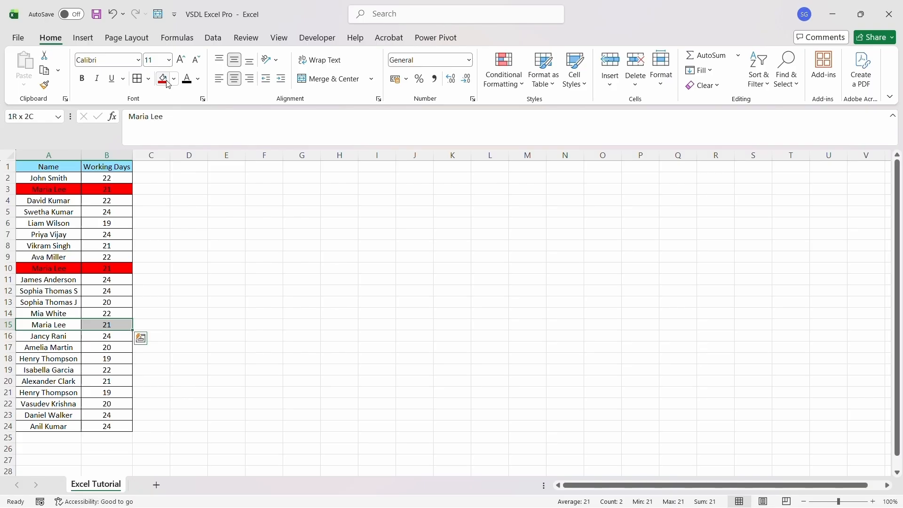
{"action": "left_click", "coordinate": [167, 83]}
{"action": "key", "text": "Down"}
{"action": "key", "text": "Down"}
{"action": "key", "text": "Down"}
{"action": "key", "text": "shift+Right"}
{"action": "left_click", "coordinate": [174, 79]}
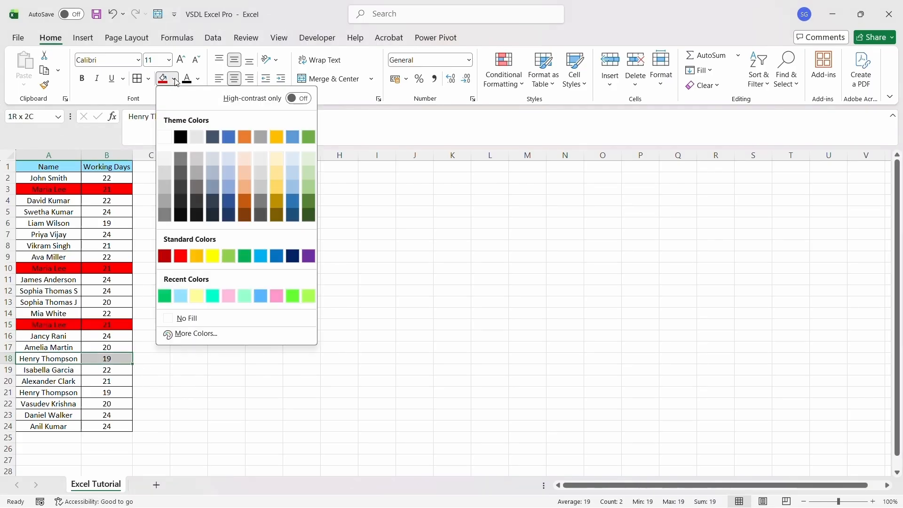
{"action": "left_click", "coordinate": [196, 255]}
{"action": "key", "text": "Down"}
{"action": "key", "text": "Down"}
{"action": "key", "text": "Down"}
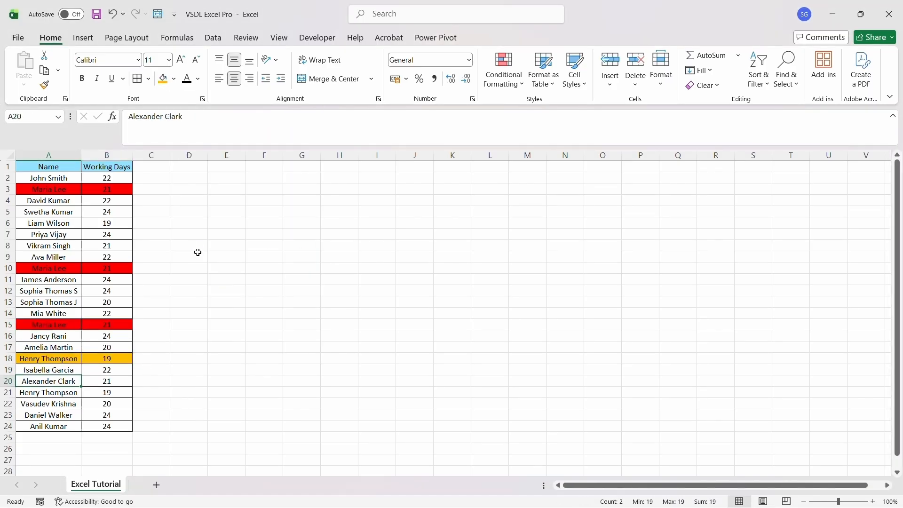
{"action": "key", "text": "shift+Right"}
{"action": "left_click", "coordinate": [164, 80]}
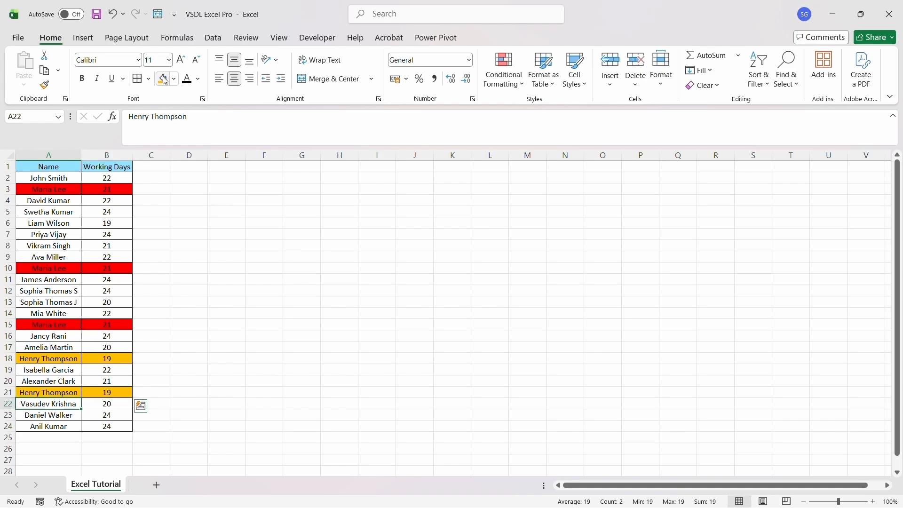
Return to the top of the list and start selecting the table from A2
{"action": "key", "text": "Down"}
{"action": "key", "text": "Down"}
{"action": "key", "text": "Up"}
{"action": "key", "text": "Up"}
{"action": "key", "text": "Up"}
{"action": "key", "text": "Up"}
{"action": "key", "text": "Up"}
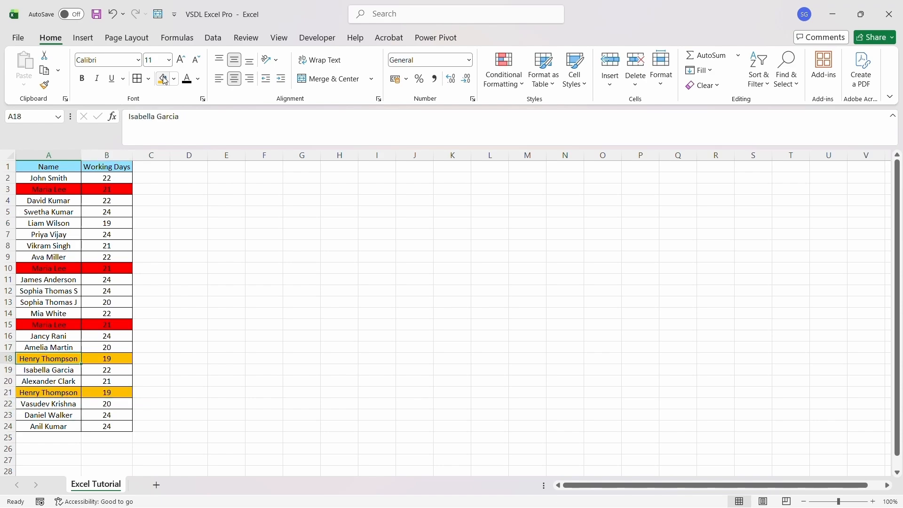
{"action": "key", "text": "Up"}
{"action": "key", "text": "Up"}
{"action": "key", "text": "Up"}
{"action": "key", "text": "Up"}
{"action": "key", "text": "Up"}
{"action": "key", "text": "Up"}
{"action": "key", "text": "Up"}
{"action": "key", "text": "Up"}
{"action": "key", "text": "Up"}
{"action": "key", "text": "Up"}
{"action": "key", "text": "Up"}
{"action": "key", "text": "Up"}
{"action": "key", "text": "Up"}
{"action": "key", "text": "Up"}
{"action": "key", "text": "Up"}
{"action": "key", "text": "Up"}
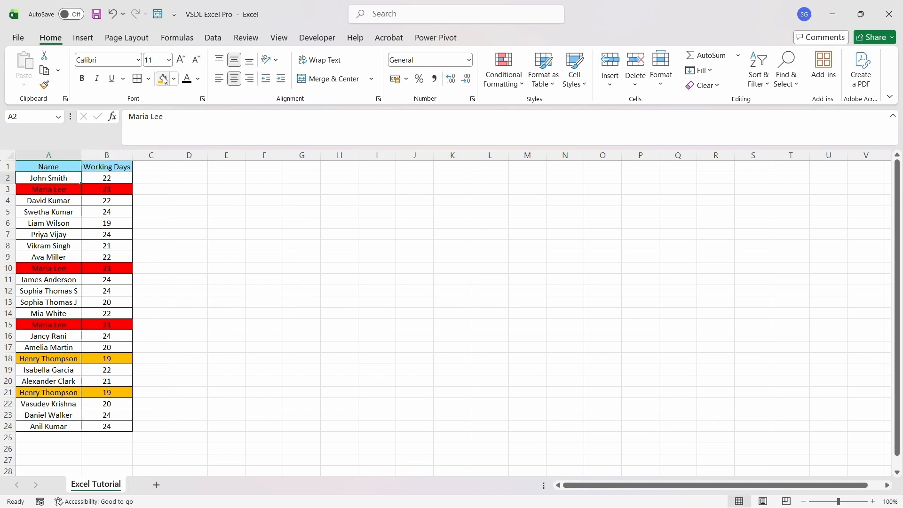
{"action": "key", "text": "Down"}
{"action": "key", "text": "Up"}
{"action": "key", "text": "Down"}
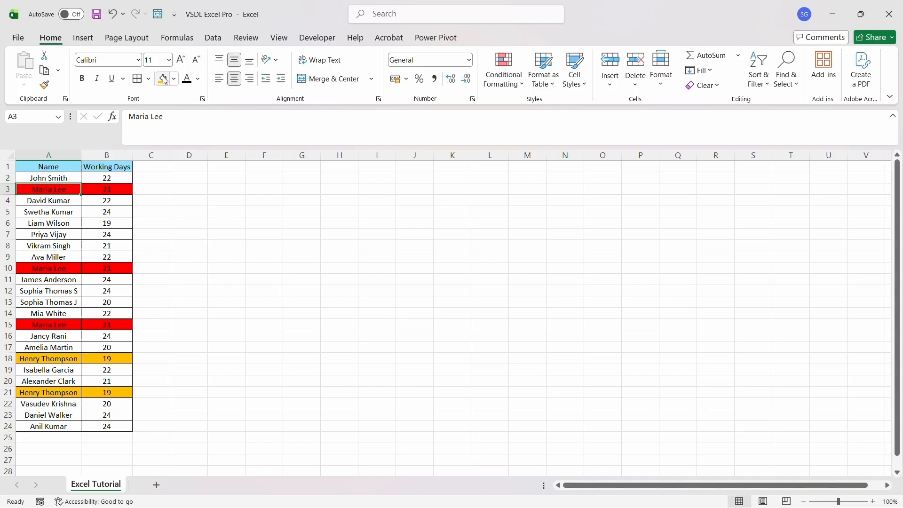
{"action": "key", "text": "Down"}
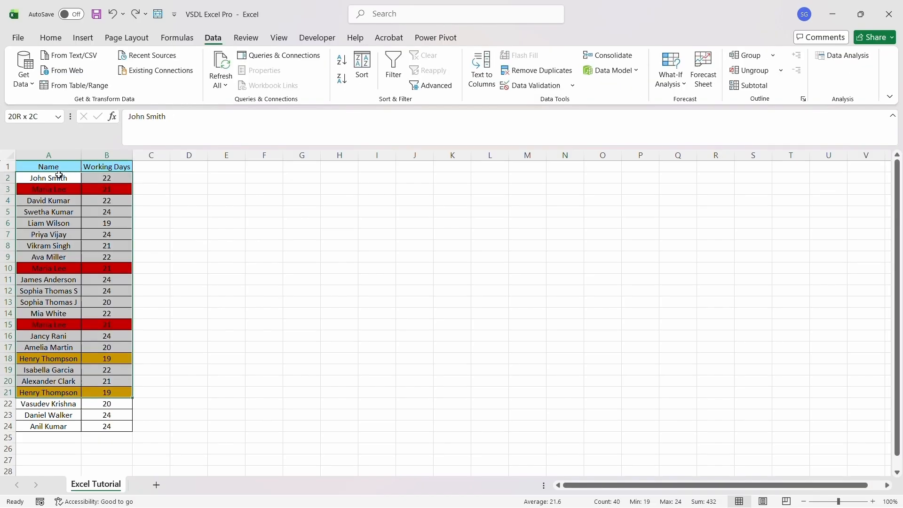
{"action": "key", "text": "shift+Left"}
{"action": "key", "text": "shift+Down"}
{"action": "key", "text": "shift+Right"}
Extend the selection to A2:B24 and run Remove Duplicates on both columns
{"action": "key", "text": "shift+Down"}
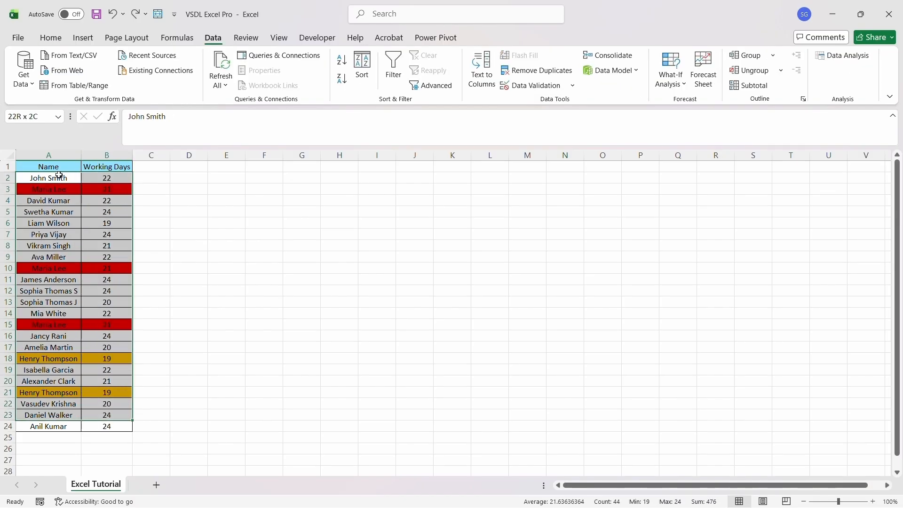
{"action": "key", "text": "shift+Down"}
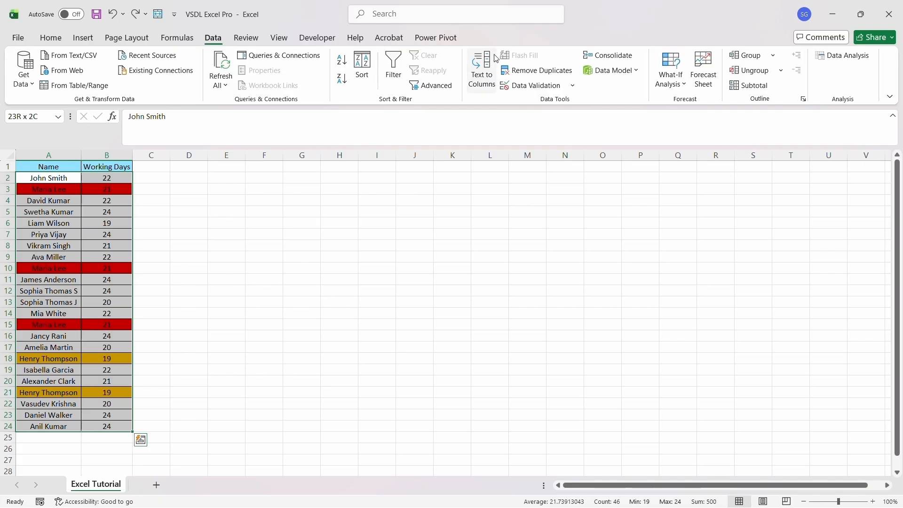
{"action": "left_click", "coordinate": [528, 71]}
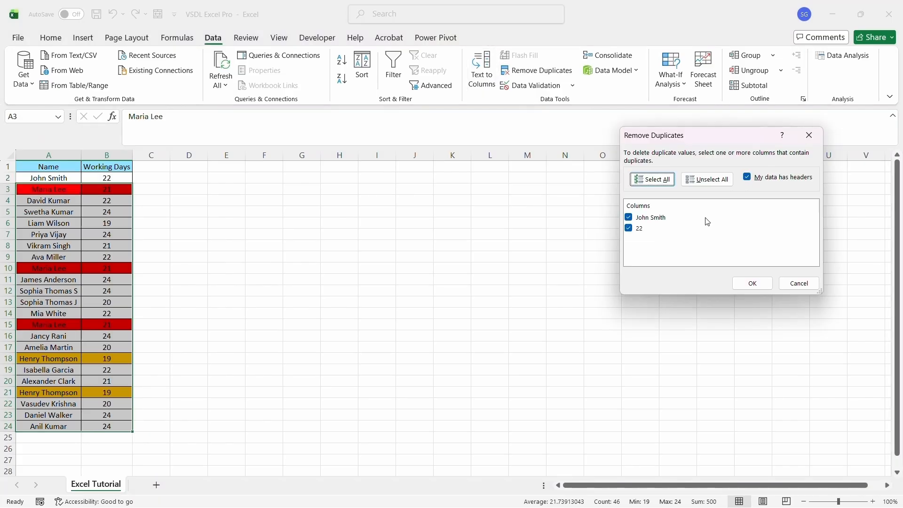
{"action": "left_click", "coordinate": [766, 284]}
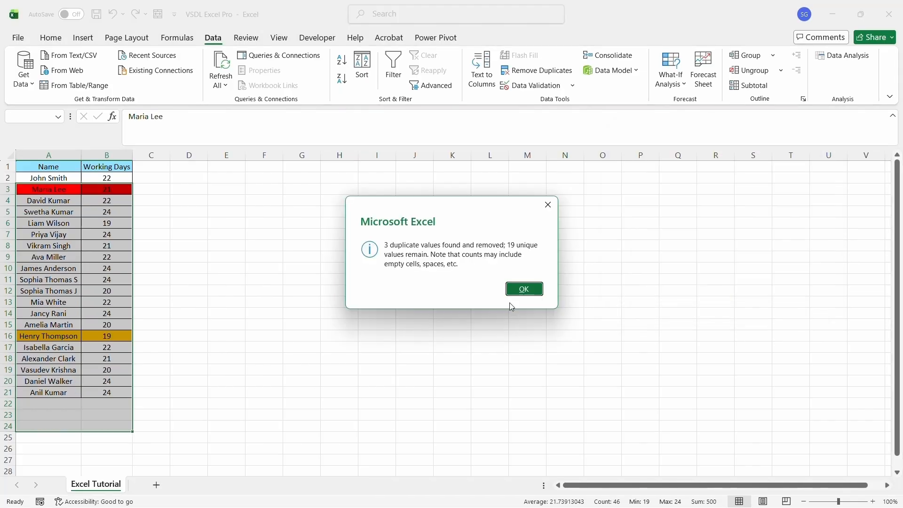
{"action": "left_click", "coordinate": [515, 291]}
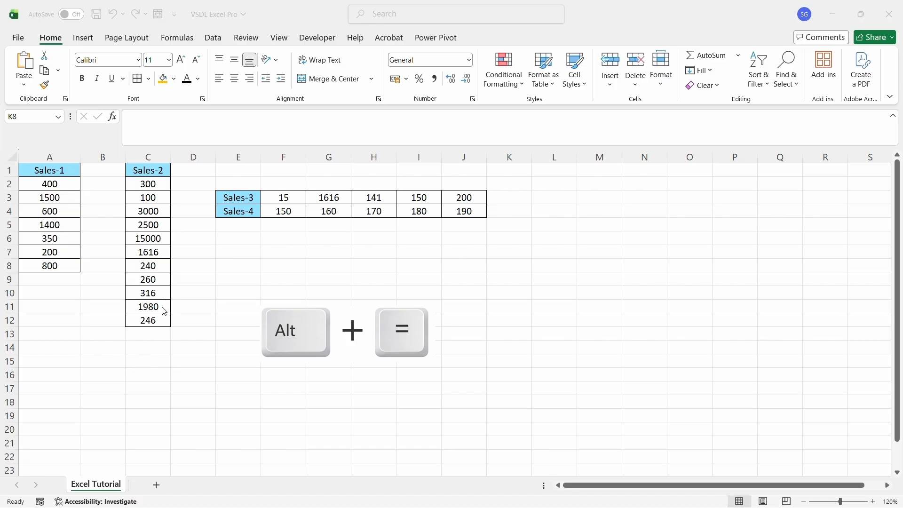
AutoSum the Sales-1 column into A11 as =SUM(A2:A10)
{"action": "left_click", "coordinate": [50, 305]}
{"action": "type", "text": "="}
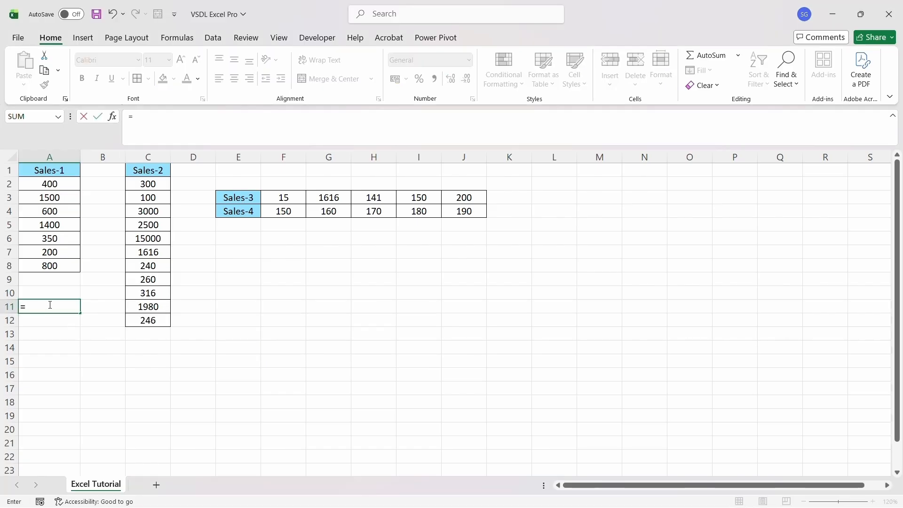
{"action": "key", "text": "alt+equal"}
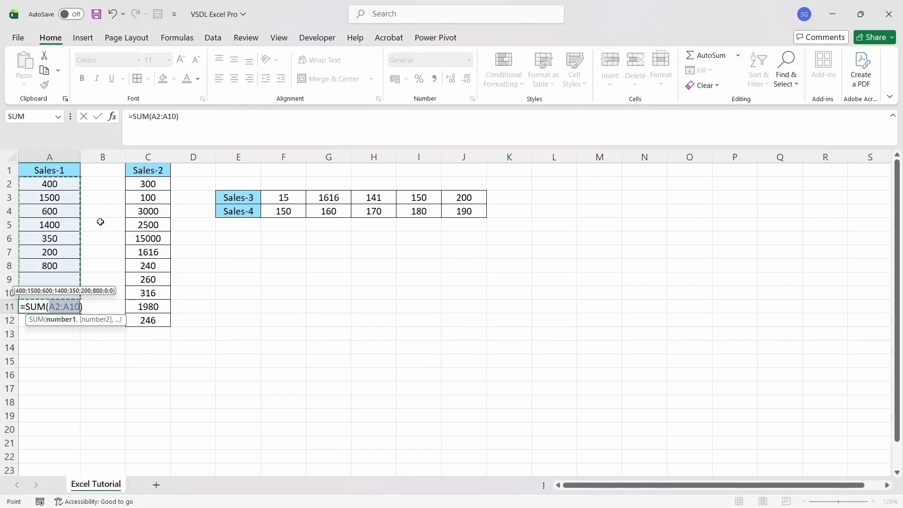
{"action": "key", "text": "Return"}
{"action": "left_click", "coordinate": [63, 303]}
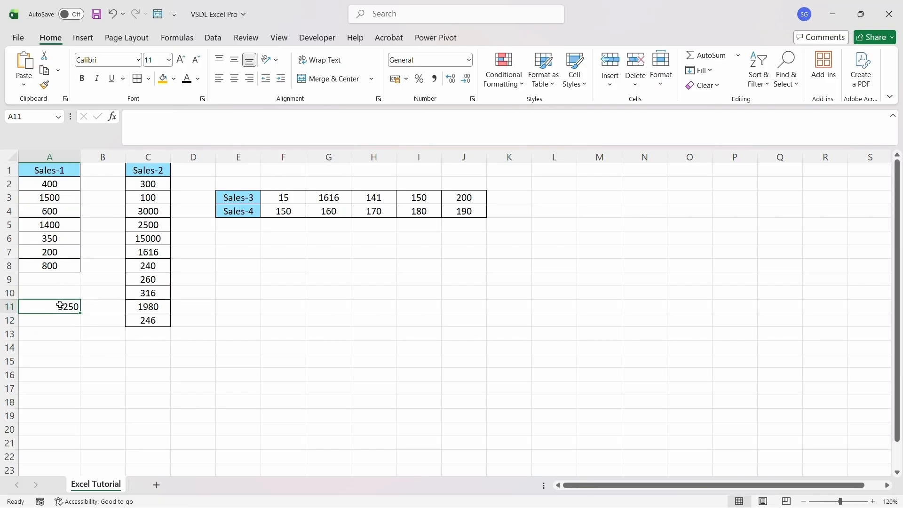
Enter =SUM(A2:A8) in A13 and compare it with A11, both showing 5250
{"action": "left_click", "coordinate": [59, 185]}
{"action": "key", "text": "Down"}
{"action": "key", "text": "Down"}
{"action": "key", "text": "Down"}
{"action": "key", "text": "Down"}
{"action": "key", "text": "Down"}
{"action": "key", "text": "Down"}
{"action": "key", "text": "Down"}
{"action": "key", "text": "Down"}
{"action": "key", "text": "Down"}
{"action": "key", "text": "Down"}
{"action": "key", "text": "Down"}
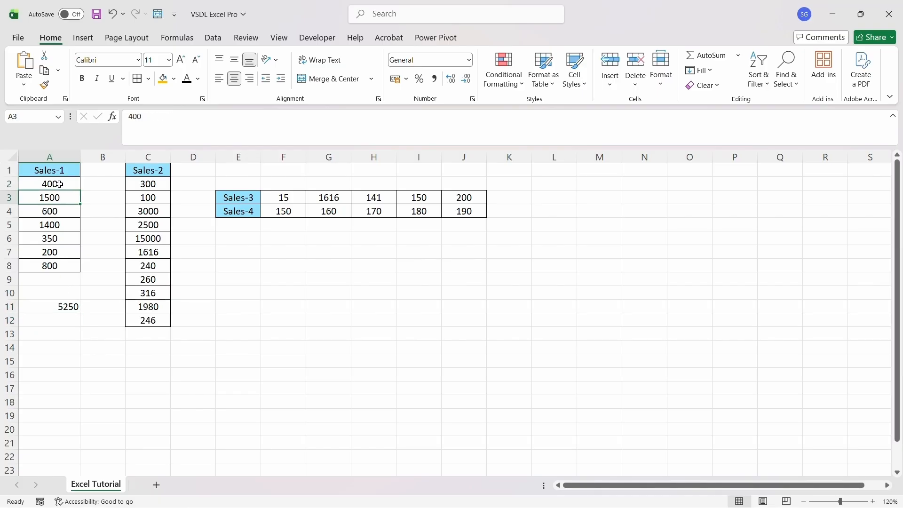
{"action": "type", "text": "=Sum("}
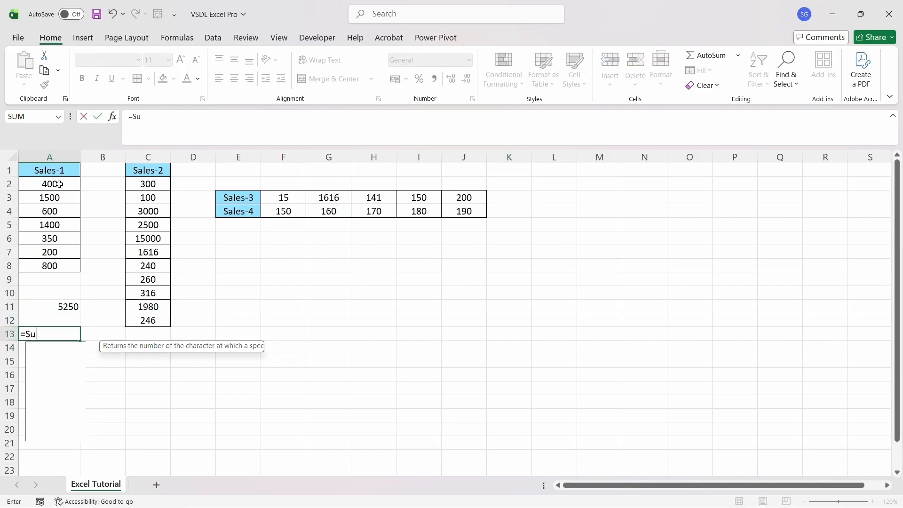
{"action": "key", "text": "Up"}
{"action": "key", "text": "Up"}
{"action": "key", "text": "Up"}
{"action": "key", "text": "Up"}
{"action": "key", "text": "Up"}
{"action": "key", "text": "Up"}
{"action": "key", "text": "Up"}
{"action": "key", "text": "Up"}
{"action": "key", "text": "Up"}
{"action": "key", "text": "Up"}
{"action": "key", "text": "Up"}
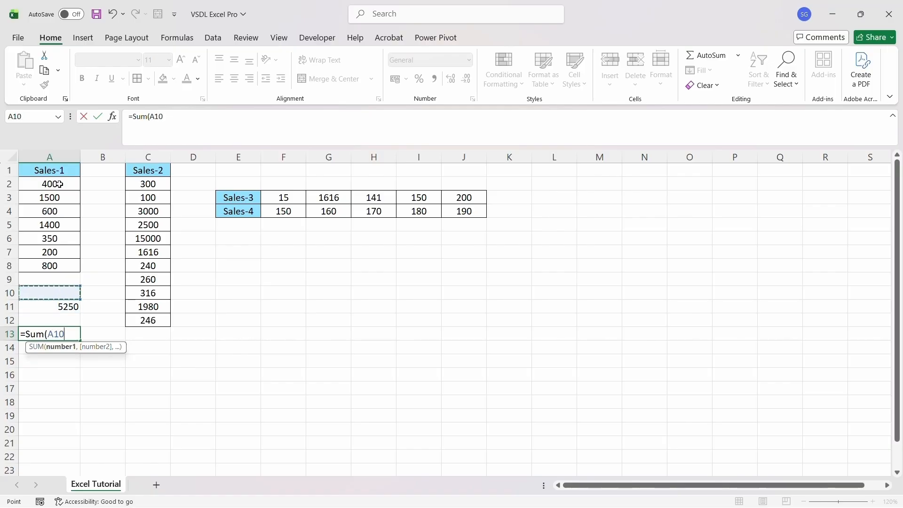
{"action": "key", "text": "shift+Down"}
{"action": "key", "text": "shift+Down"}
{"action": "key", "text": "shift+Down"}
{"action": "key", "text": "shift+Down"}
{"action": "key", "text": "shift+Down"}
{"action": "key", "text": "shift+Down"}
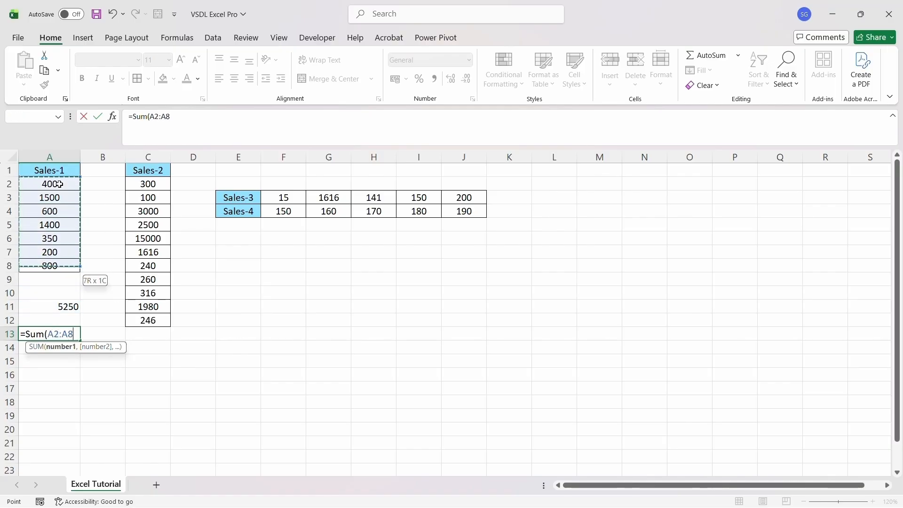
{"action": "type", "text": ")"}
{"action": "key", "text": "Return"}
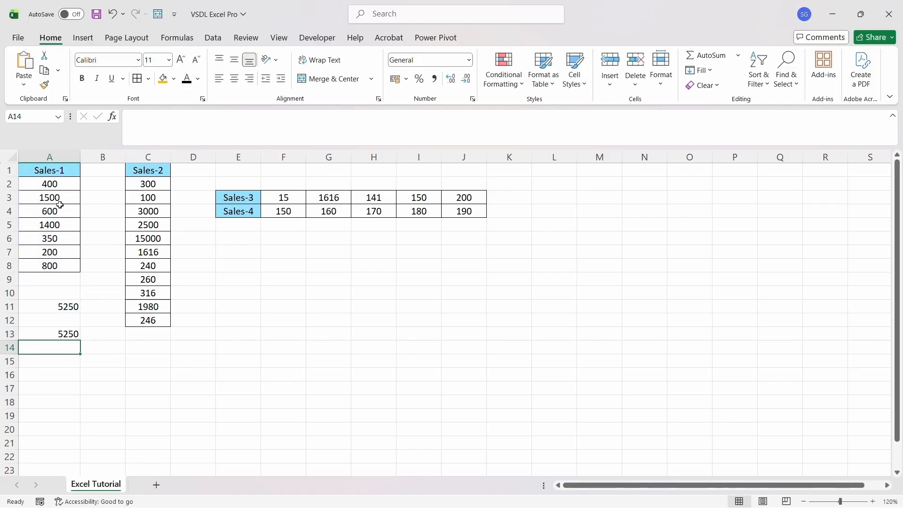
{"action": "left_click", "coordinate": [58, 292]}
{"action": "left_click", "coordinate": [63, 306]}
Clear the duplicate 5250 from A13 and add an AutoSum total of 25558 under Sales-2 in C14
{"action": "left_click", "coordinate": [66, 334]}
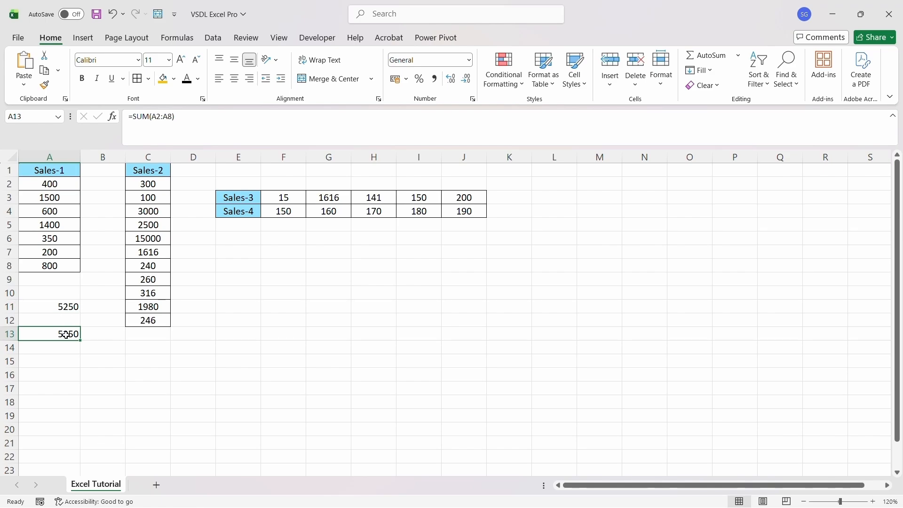
{"action": "key", "text": "Delete"}
{"action": "left_click", "coordinate": [153, 347]}
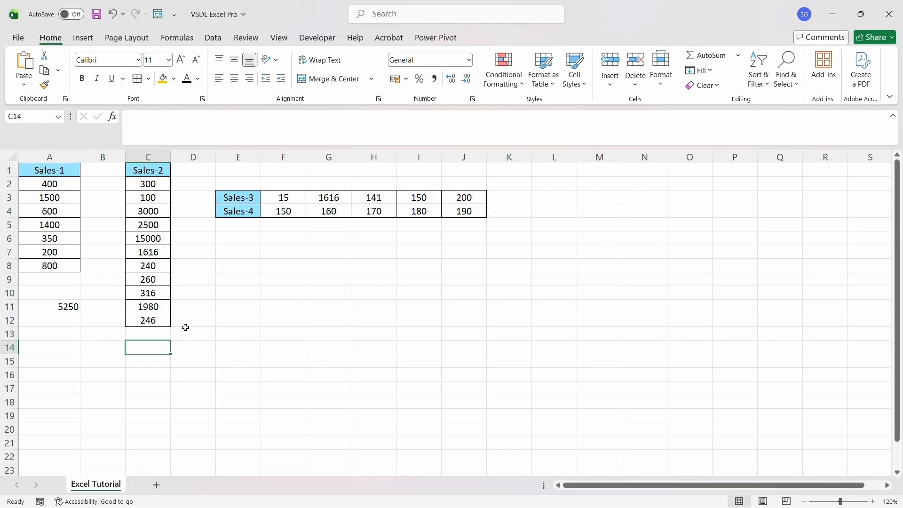
{"action": "key", "text": "alt+equal"}
{"action": "key", "text": "ctrl+Return"}
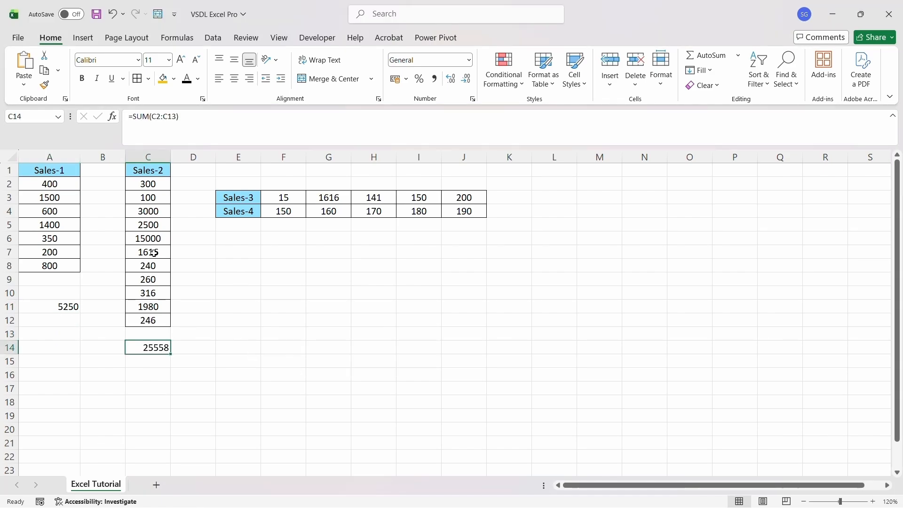
{"action": "left_click", "coordinate": [148, 184]}
{"action": "left_click_drag", "start_coordinate": [148, 184], "coordinate": [148, 197]}
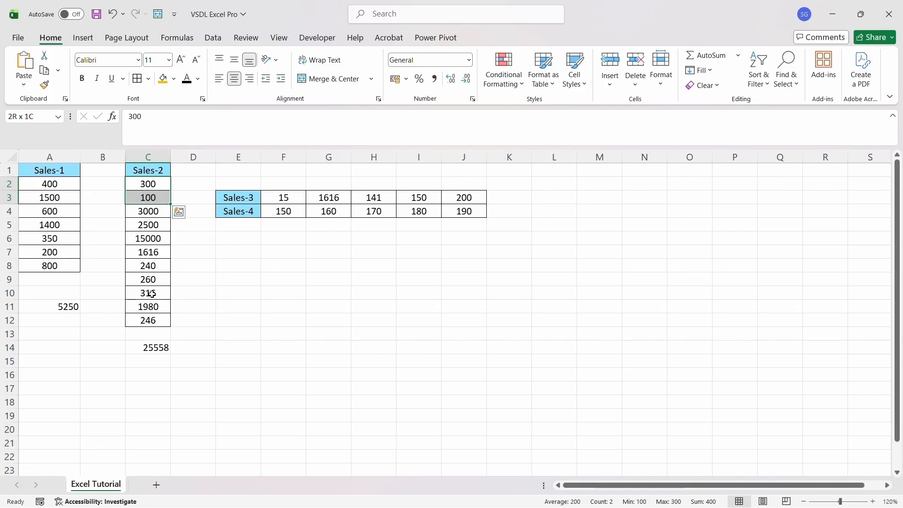
{"action": "double_click", "coordinate": [154, 347]}
Add AutoSum totals in L3 and L4 for the Sales-3 and Sales-4 rows, plus a combined total in L7
{"action": "left_click", "coordinate": [554, 197]}
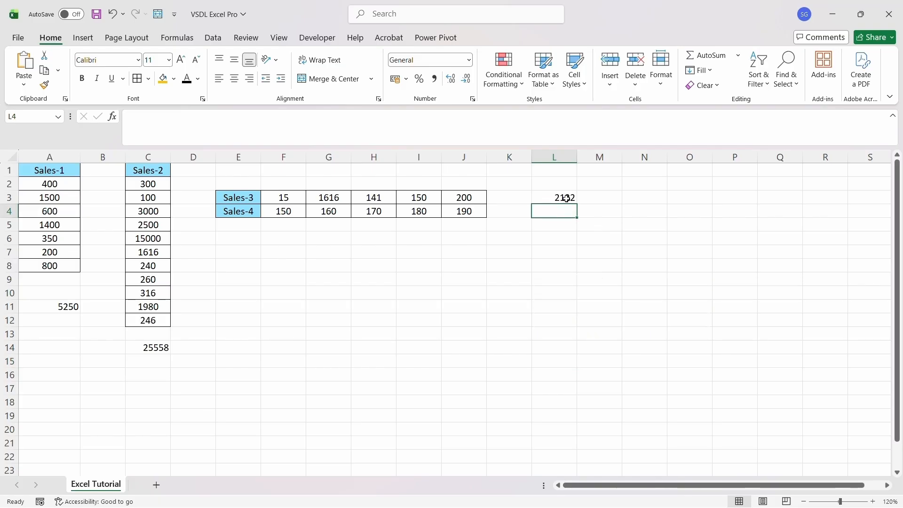
{"action": "left_click", "coordinate": [567, 197]}
{"action": "key", "text": "alt+equal"}
{"action": "key", "text": "ctrl+Return"}
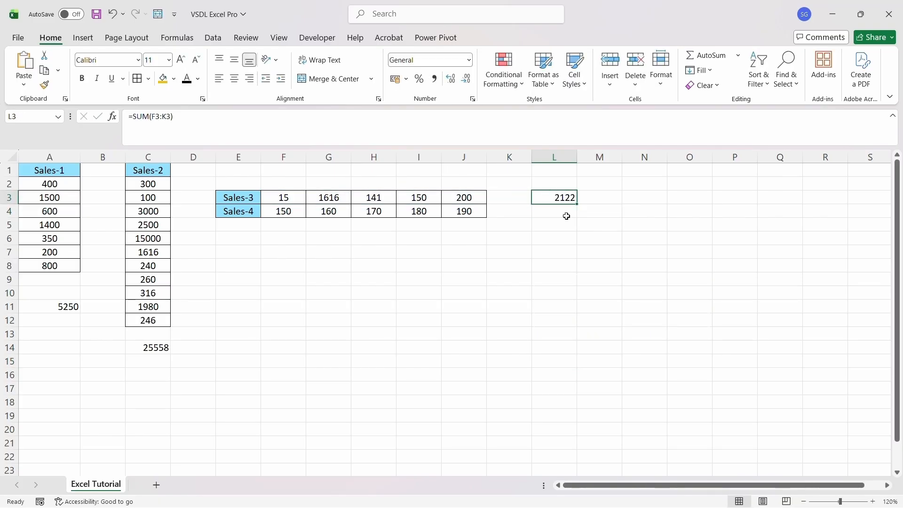
{"action": "left_click", "coordinate": [572, 211]}
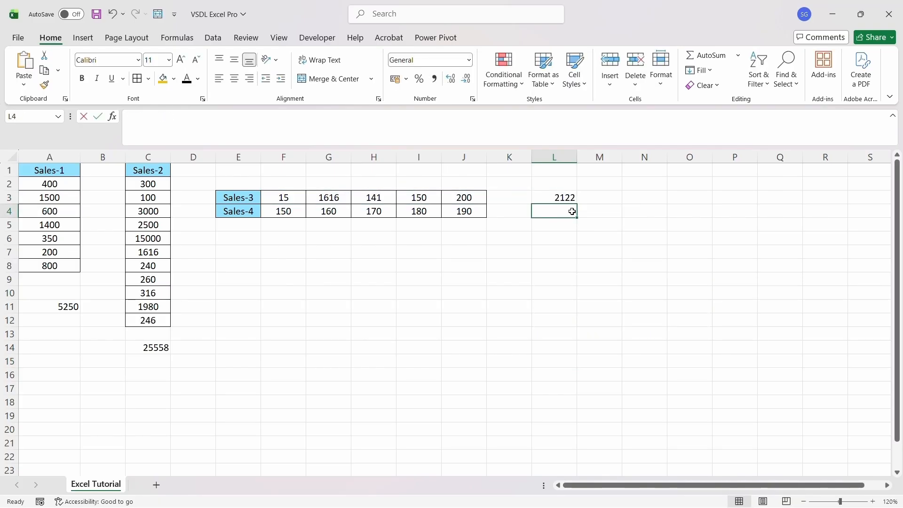
{"action": "key", "text": "alt+equal"}
{"action": "key", "text": "Return"}
{"action": "left_click", "coordinate": [559, 254]}
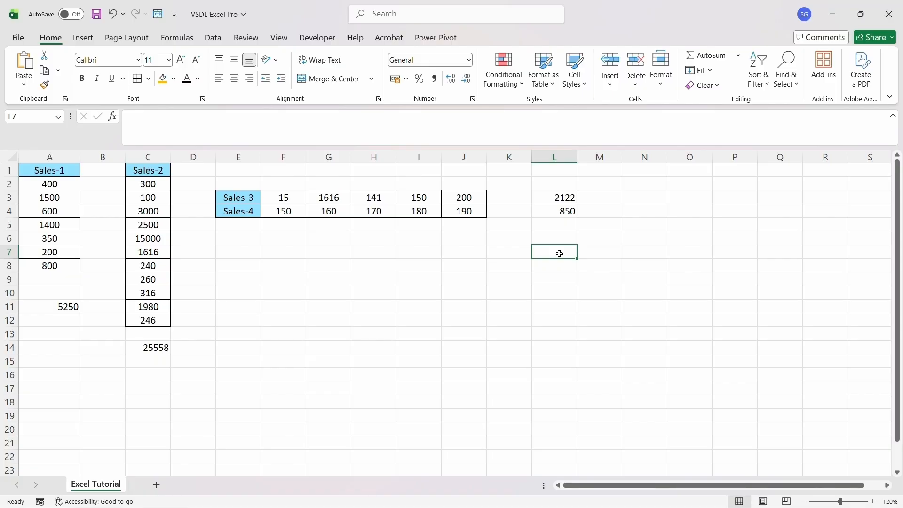
{"action": "key", "text": "alt+equal"}
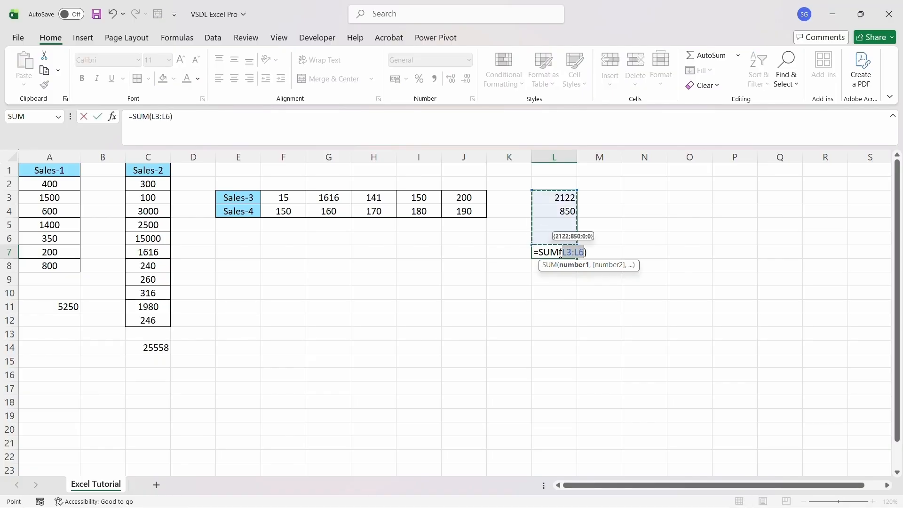
{"action": "key", "text": "Return"}
Change the L4 formula from SUM to MAX to show the Sales-4 maximum
{"action": "left_click_drag", "start_coordinate": [564, 200], "coordinate": [564, 216]}
{"action": "left_click", "coordinate": [558, 252]}
{"action": "double_click", "coordinate": [559, 212]}
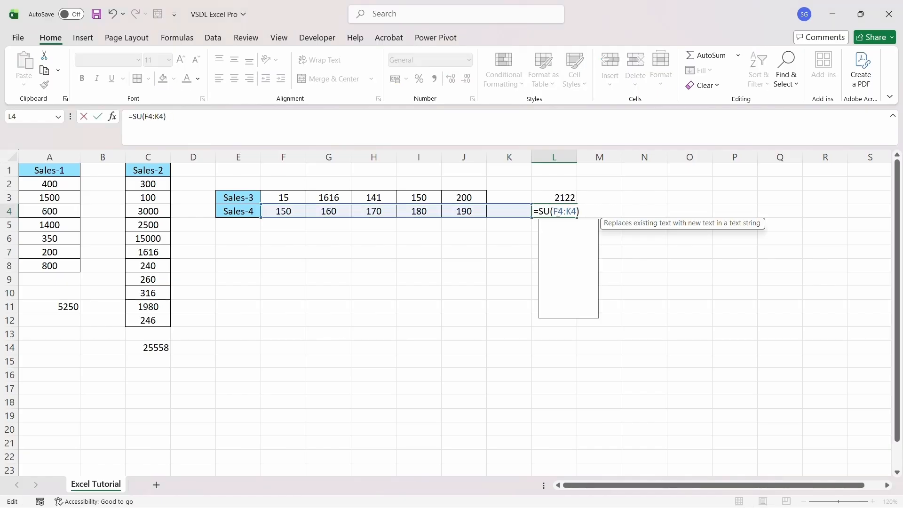
{"action": "key", "text": "BackSpace"}
{"action": "key", "text": "BackSpace"}
{"action": "key", "text": "BackSpace"}
{"action": "type", "text": "MAX"}
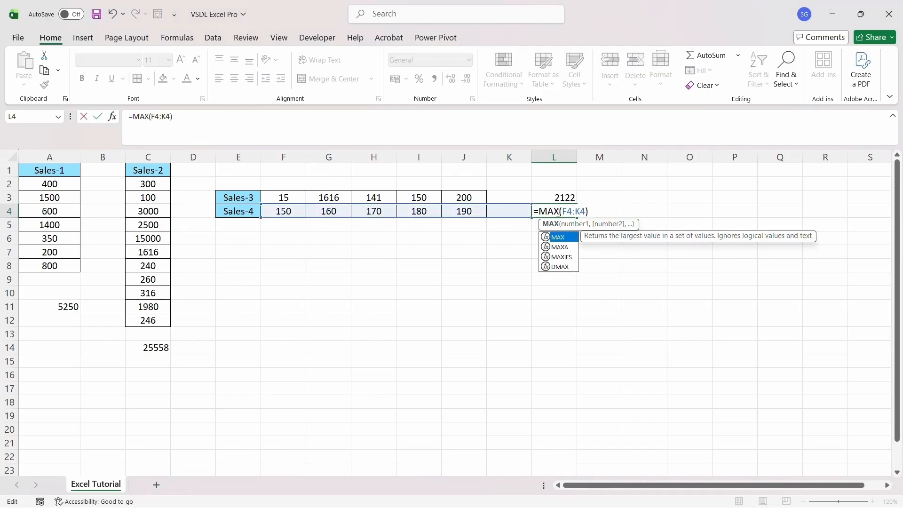
{"action": "key", "text": "Return"}
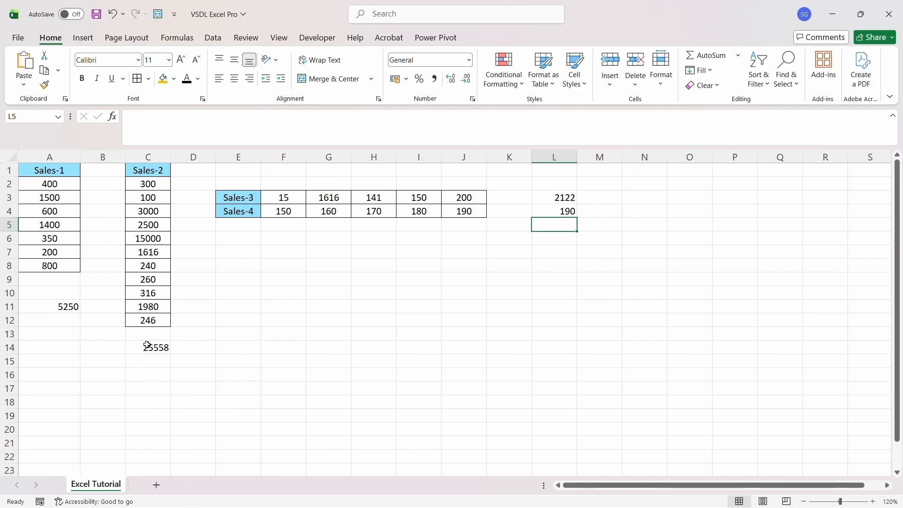
Change the C14 formula from SUM to MIN for the Sales-2 minimum
{"action": "double_click", "coordinate": [146, 348]}
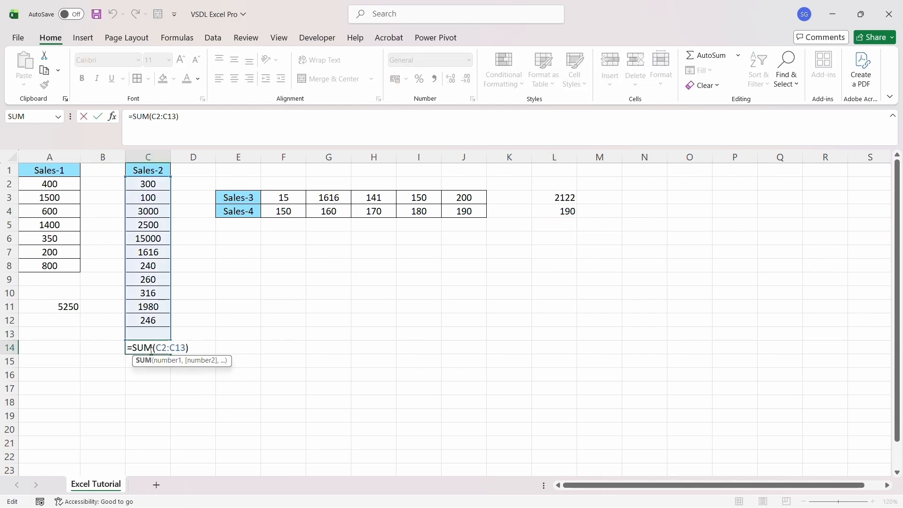
{"action": "key", "text": "BackSpace"}
{"action": "key", "text": "BackSpace"}
{"action": "key", "text": "BackSpace"}
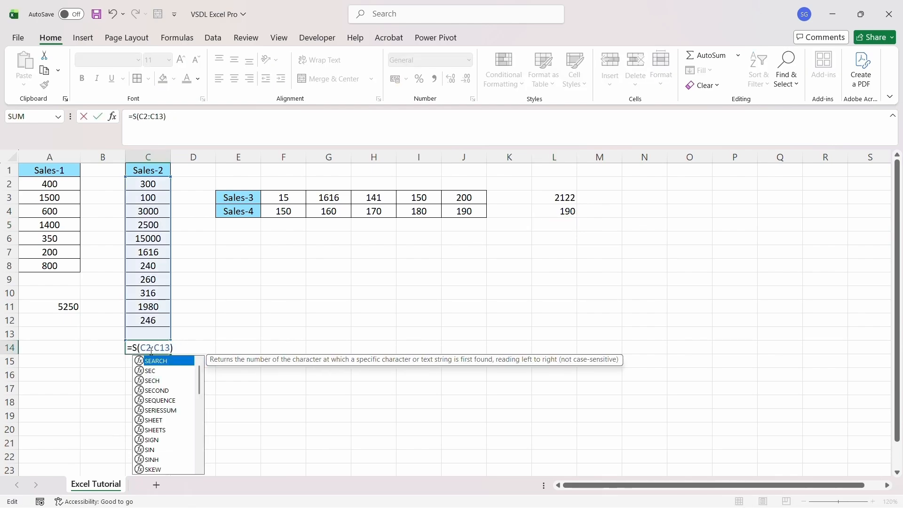
{"action": "type", "text": "MIN"}
{"action": "key", "text": "Return"}
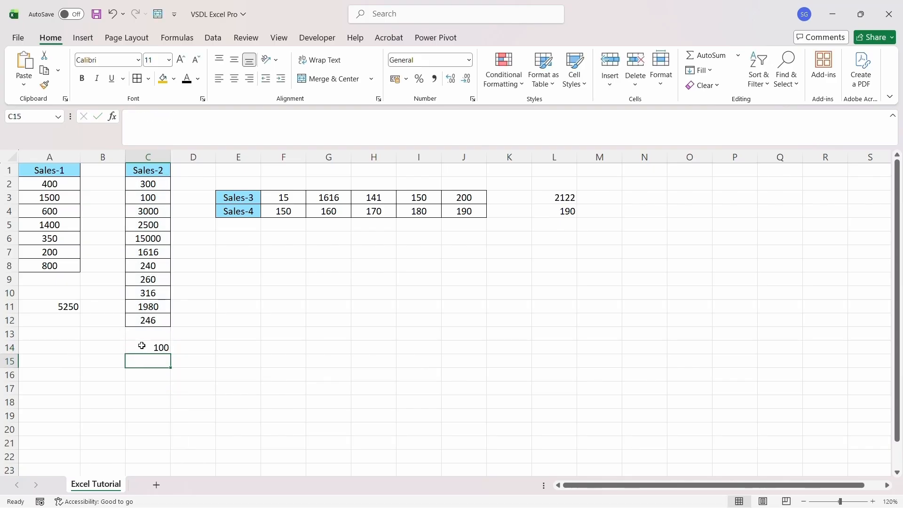
Change the A11 formula from SUM to AVERAGE for the Sales-1 average
{"action": "left_click", "coordinate": [68, 307]}
{"action": "double_click", "coordinate": [68, 306]}
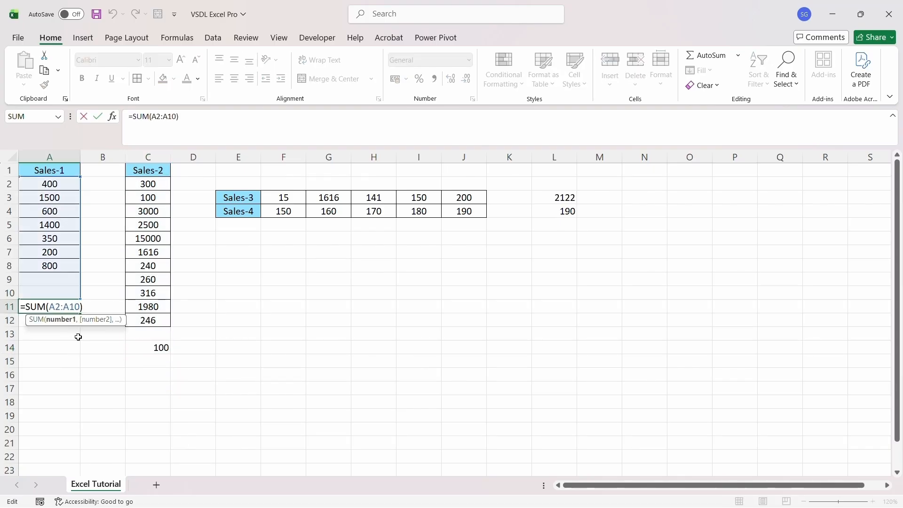
{"action": "key", "text": "BackSpace"}
{"action": "key", "text": "BackSpace"}
{"action": "key", "text": "BackSpace"}
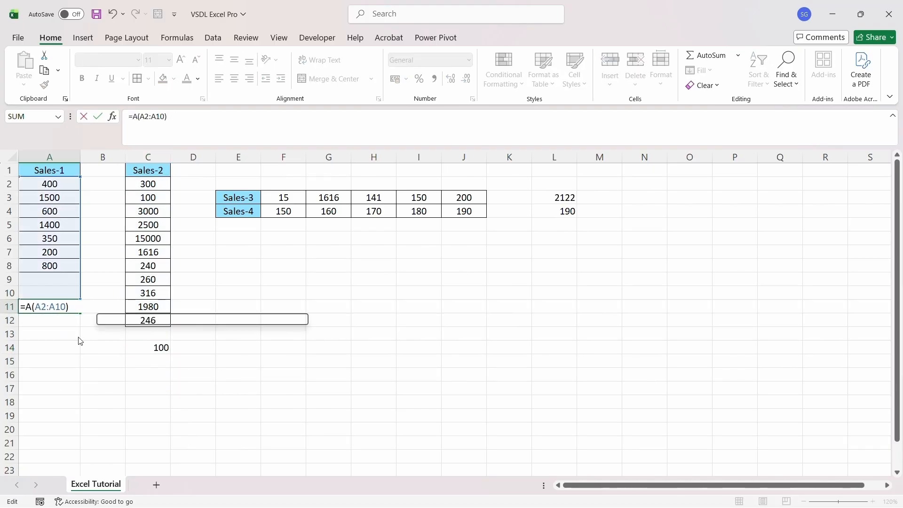
{"action": "type", "text": "AV"}
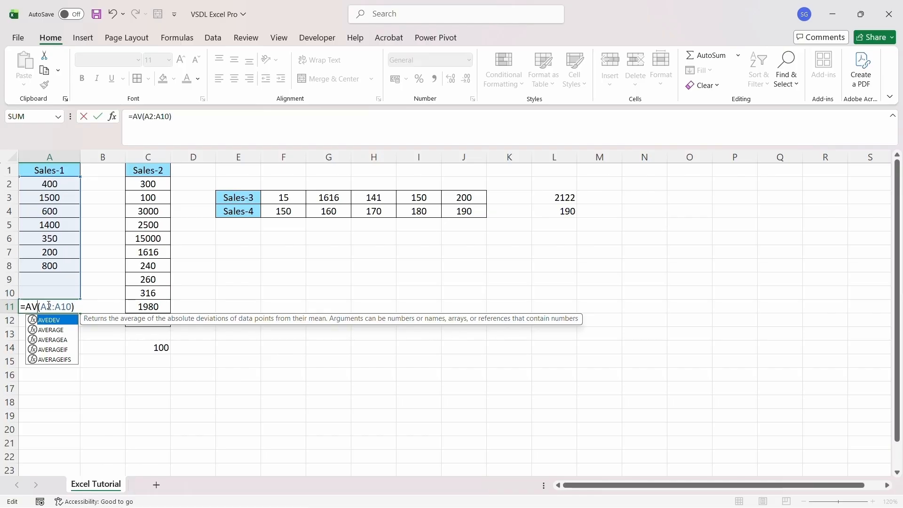
{"action": "type", "text": "ER"}
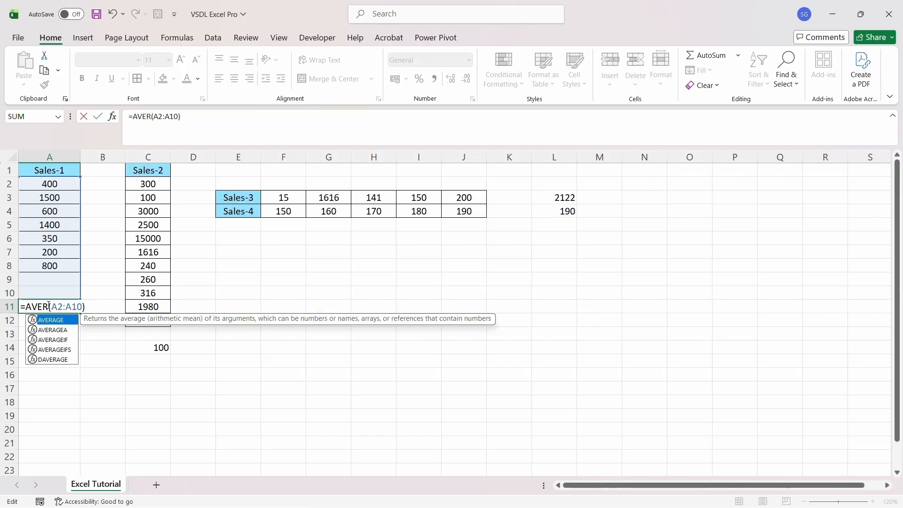
{"action": "type", "text": "AGE"}
{"action": "key", "text": "Return"}
{"action": "left_click", "coordinate": [47, 304]}
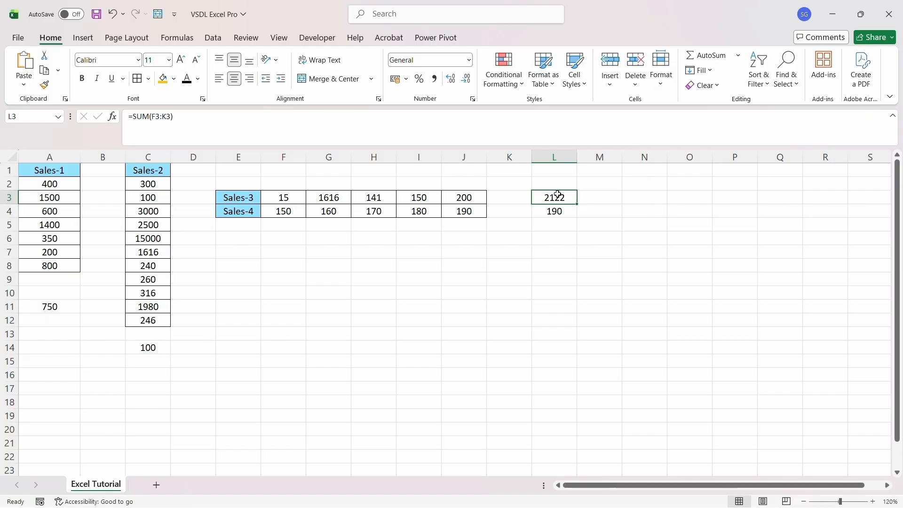
Change the L3 formula from SUM to STDEV for the Sales-3 standard deviation
{"action": "double_click", "coordinate": [558, 194]}
{"action": "left_click", "coordinate": [511, 196]}
{"action": "key", "text": "BackSpace"}
{"action": "key", "text": "BackSpace"}
{"action": "key", "text": "BackSpace"}
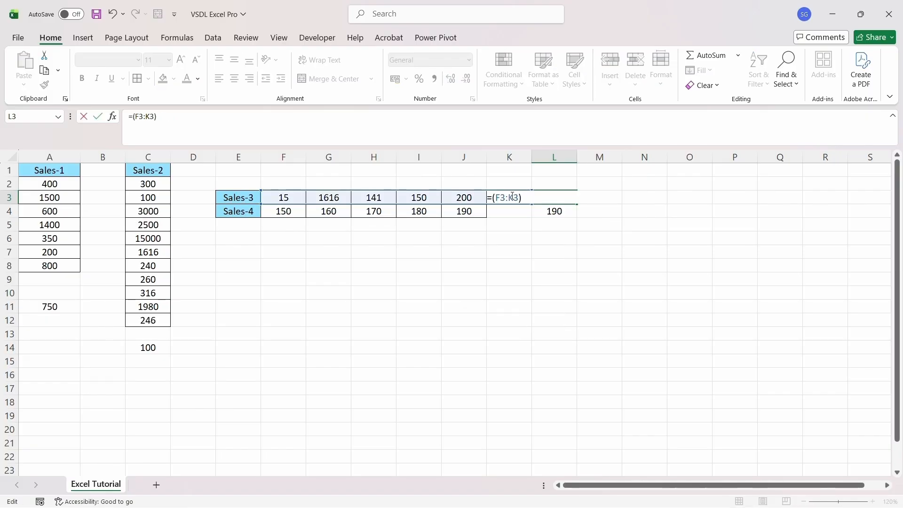
{"action": "type", "text": "STDEV"}
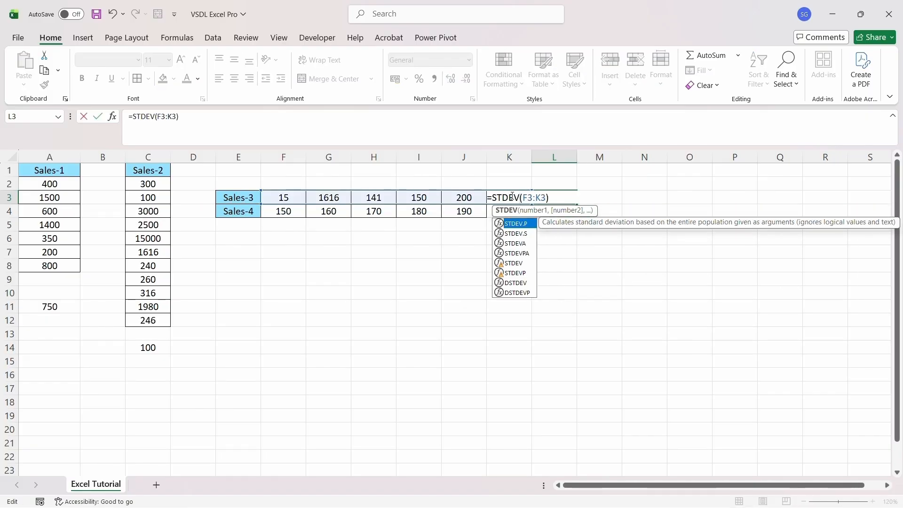
{"action": "key", "text": "ctrl+Return"}
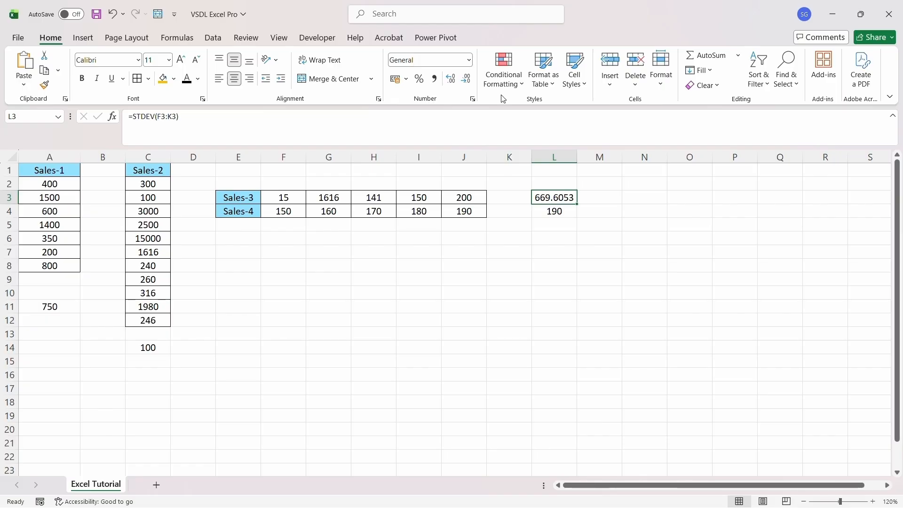
Format L3 as a number and adjust its displayed decimal places
{"action": "left_click", "coordinate": [468, 81]}
{"action": "left_click", "coordinate": [467, 80]}
{"action": "left_click", "coordinate": [467, 81]}
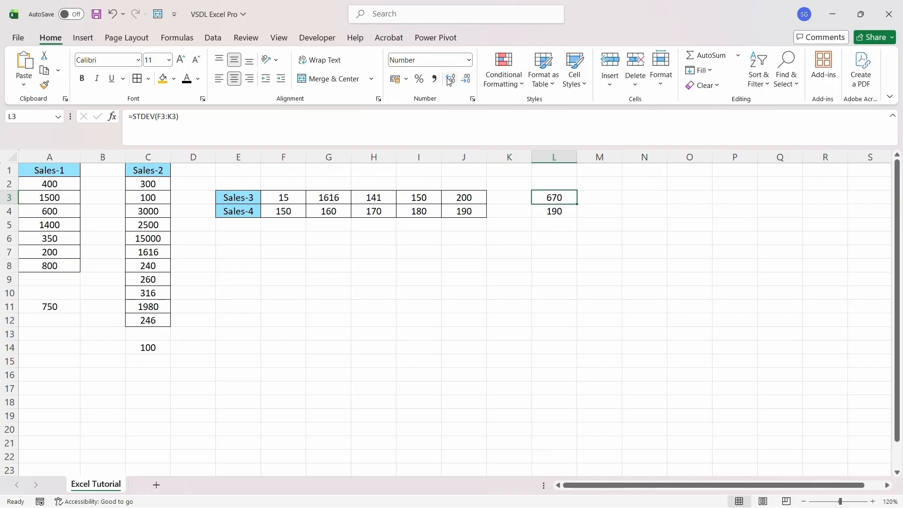
{"action": "left_click", "coordinate": [449, 81]}
{"action": "left_click", "coordinate": [450, 81]}
{"action": "key", "text": "Down"}
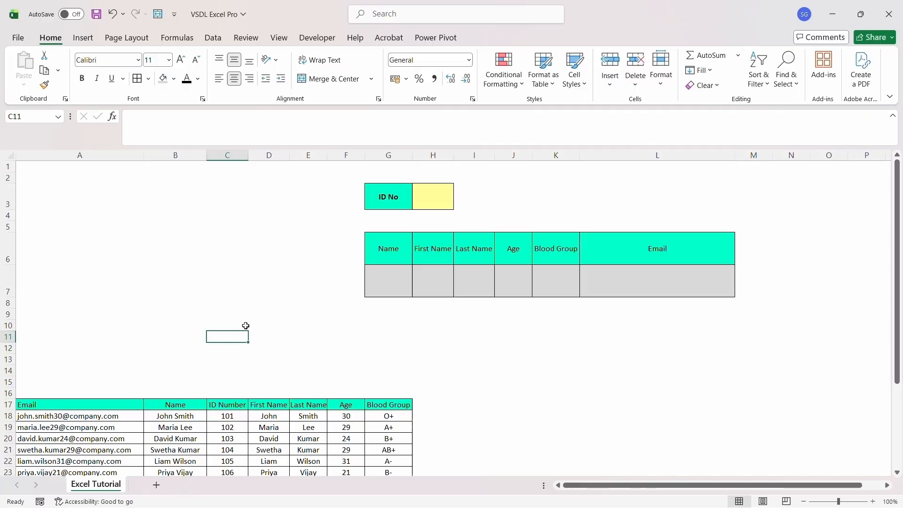
Start an XLOOKUP in G7 with H3 as the lookup value and C17:C37 as the lookup array
{"action": "left_click", "coordinate": [417, 200]}
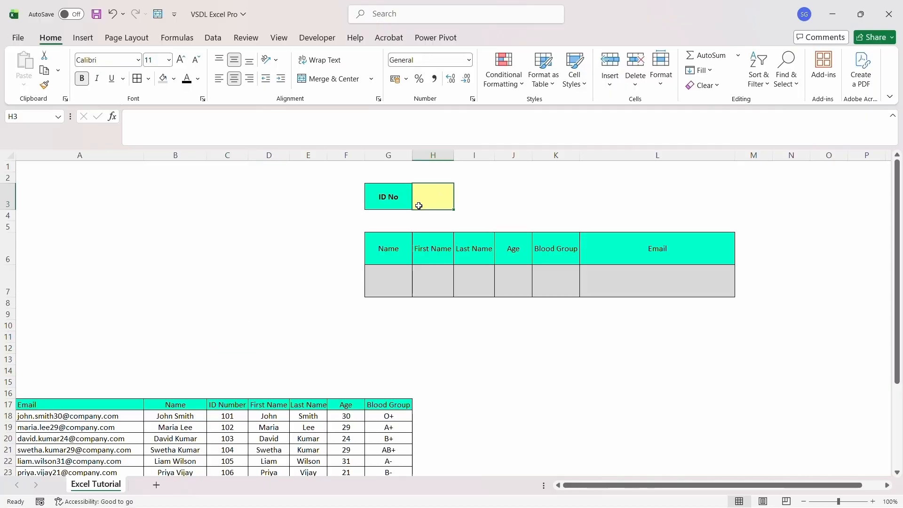
{"action": "left_click", "coordinate": [398, 246]}
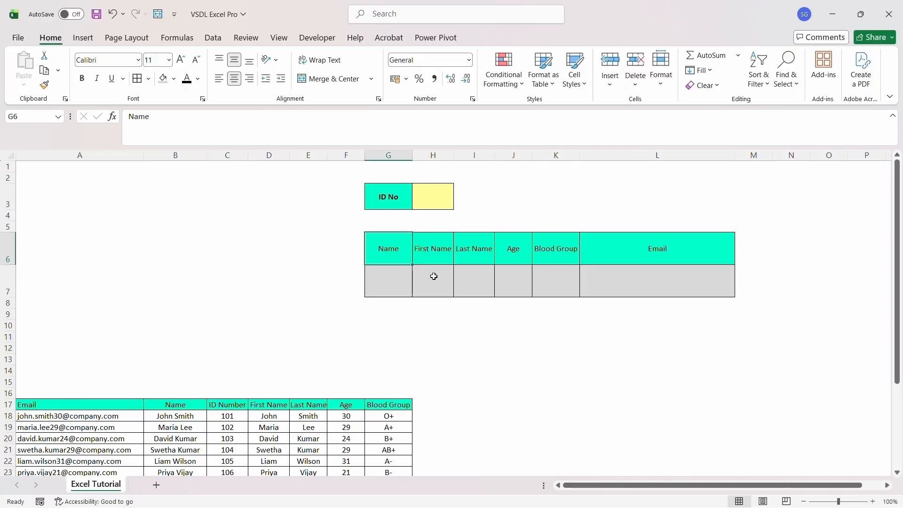
{"action": "left_click", "coordinate": [487, 248]}
{"action": "left_click", "coordinate": [506, 248]}
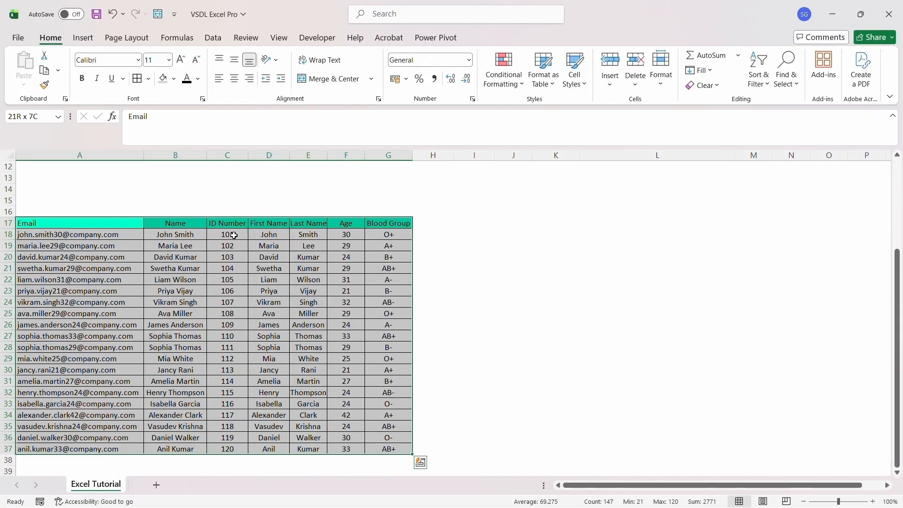
{"action": "left_click", "coordinate": [458, 205]}
{"action": "key", "text": "Up"}
{"action": "key", "text": "Up"}
{"action": "key", "text": "Up"}
{"action": "key", "text": "Up"}
{"action": "key", "text": "Up"}
{"action": "key", "text": "Up"}
{"action": "key", "text": "Up"}
{"action": "key", "text": "Up"}
{"action": "key", "text": "Up"}
{"action": "key", "text": "Up"}
{"action": "key", "text": "Up"}
{"action": "key", "text": "Up"}
{"action": "key", "text": "Up"}
{"action": "key", "text": "Up"}
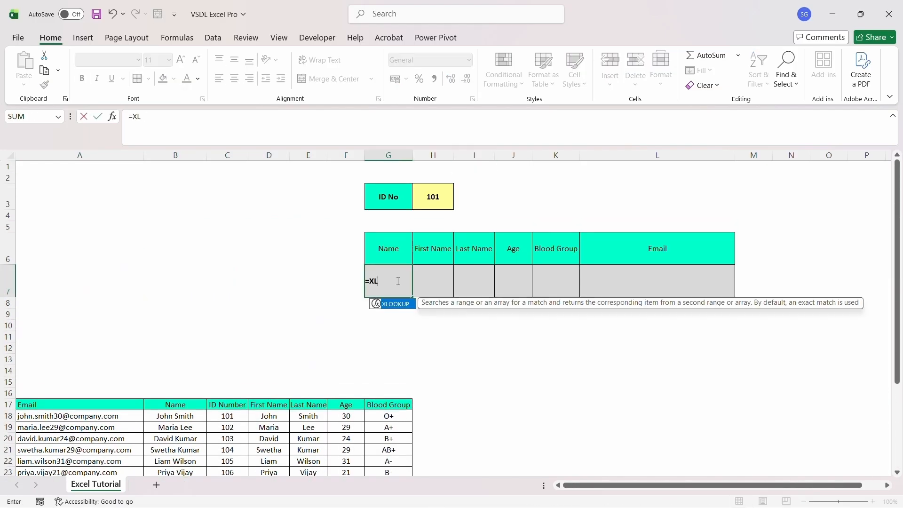
{"action": "type", "text": "OOKUP("}
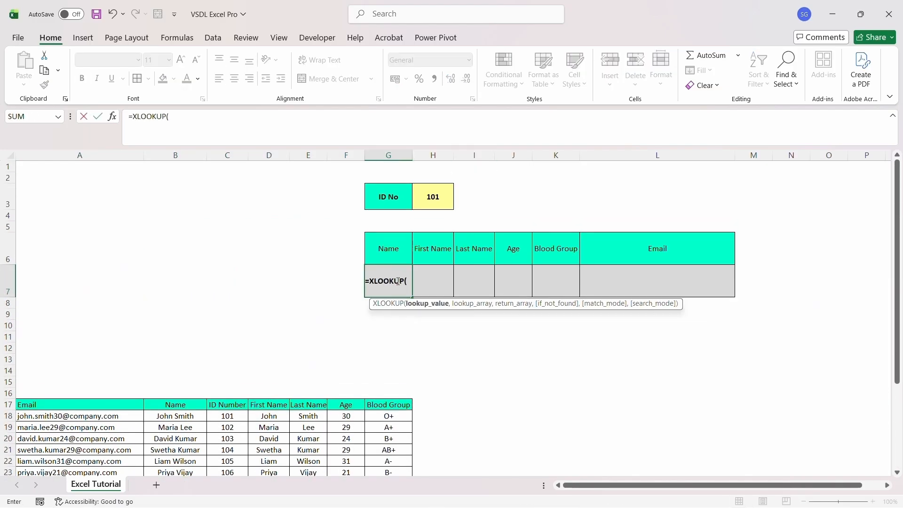
{"action": "left_click", "coordinate": [435, 203]}
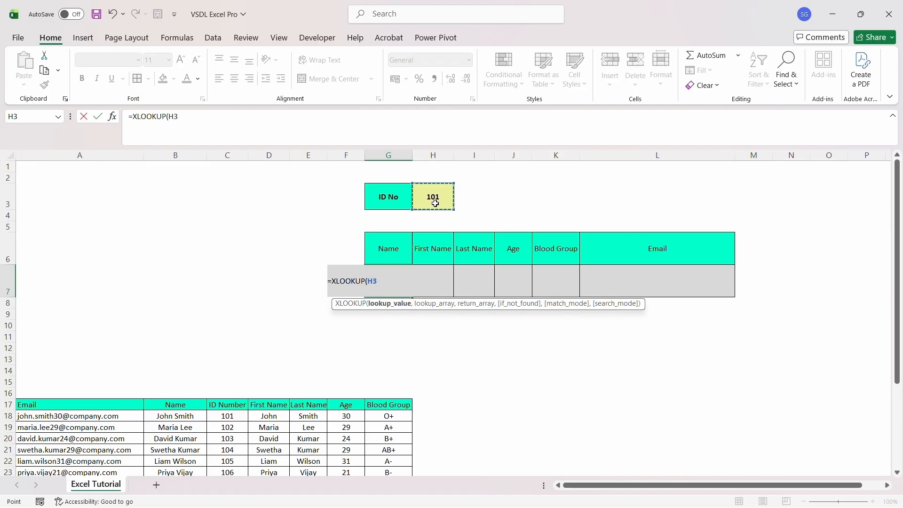
{"action": "type", "text": ","}
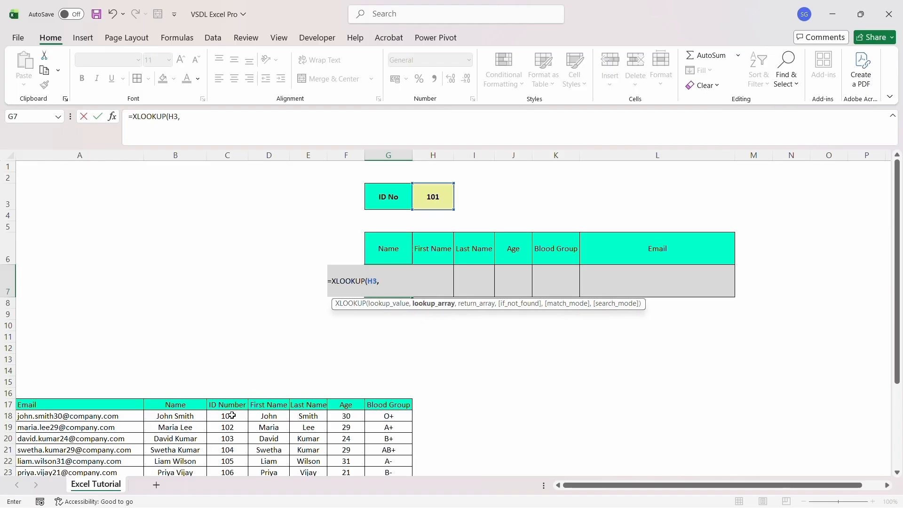
{"action": "left_click_drag", "start_coordinate": [237, 405], "coordinate": [235, 440]}
{"action": "key", "text": "shift+Down"}
{"action": "key", "text": "shift+Down"}
{"action": "key", "text": "shift+Down"}
{"action": "key", "text": "shift+Down"}
{"action": "key", "text": "shift+Down"}
{"action": "key", "text": "shift+Down"}
{"action": "key", "text": "shift+Down"}
{"action": "key", "text": "shift+Down"}
{"action": "key", "text": "shift+Down"}
{"action": "key", "text": "shift+Down"}
{"action": "key", "text": "shift+Down"}
{"action": "key", "text": "shift+Down"}
{"action": "key", "text": "shift+Down"}
{"action": "key", "text": "shift+Down"}
{"action": "key", "text": "shift+Down"}
{"action": "key", "text": "shift+Down"}
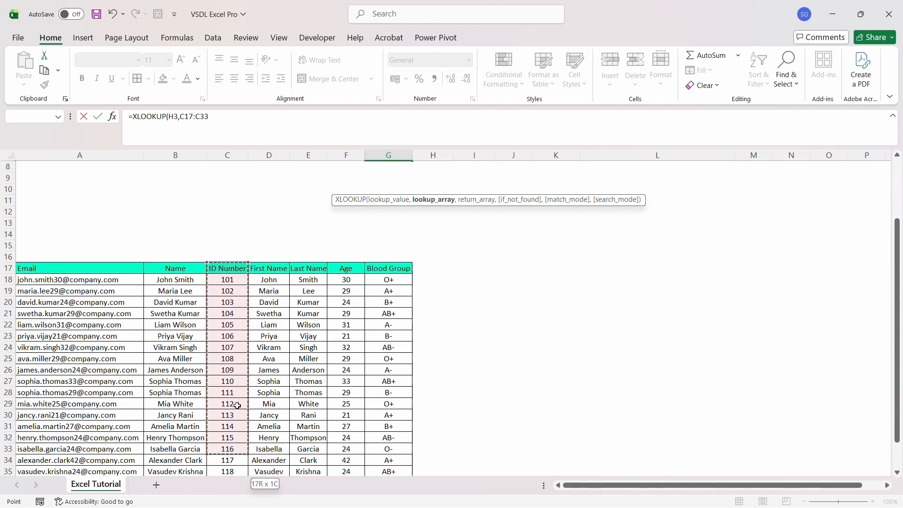
{"action": "key", "text": "shift+Down"}
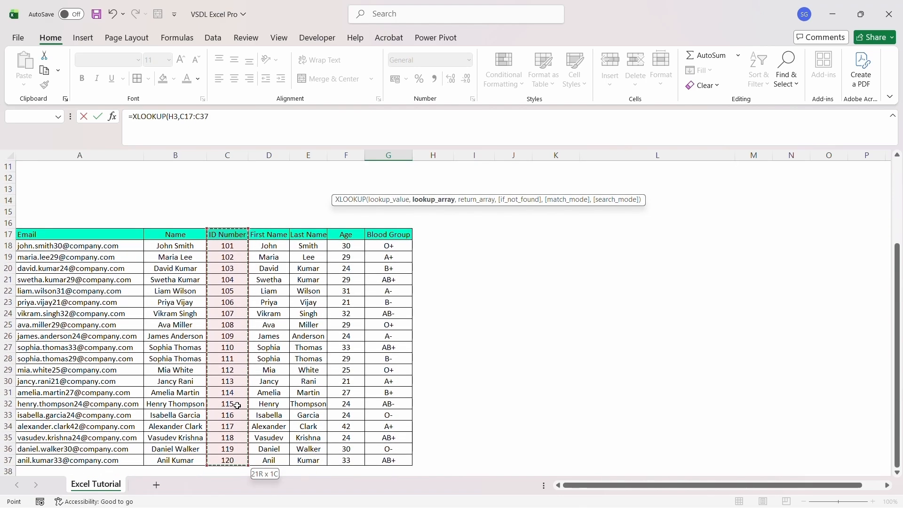
{"action": "type", "text": ","}
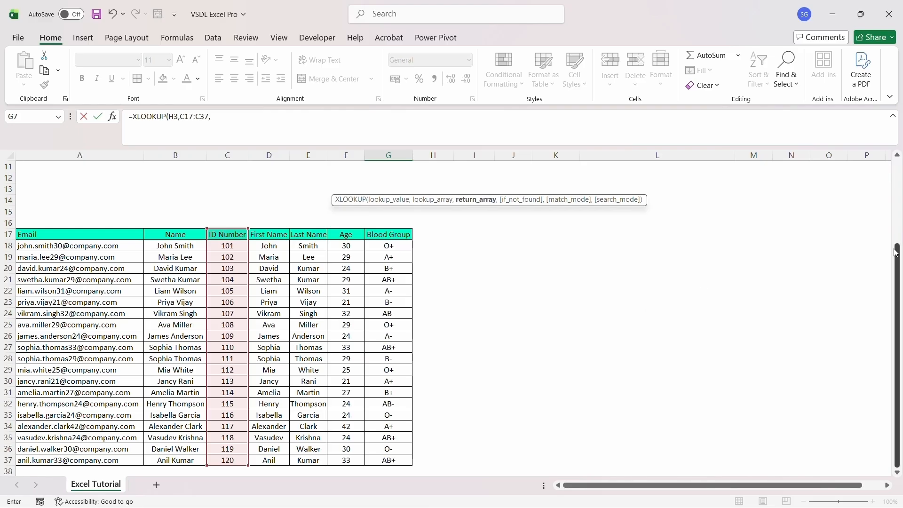
Finish the Name formula as =XLOOKUP(H3,C17:C37,B17:B37,"") and commit it
{"action": "left_click_drag", "start_coordinate": [899, 255], "coordinate": [899, 181]}
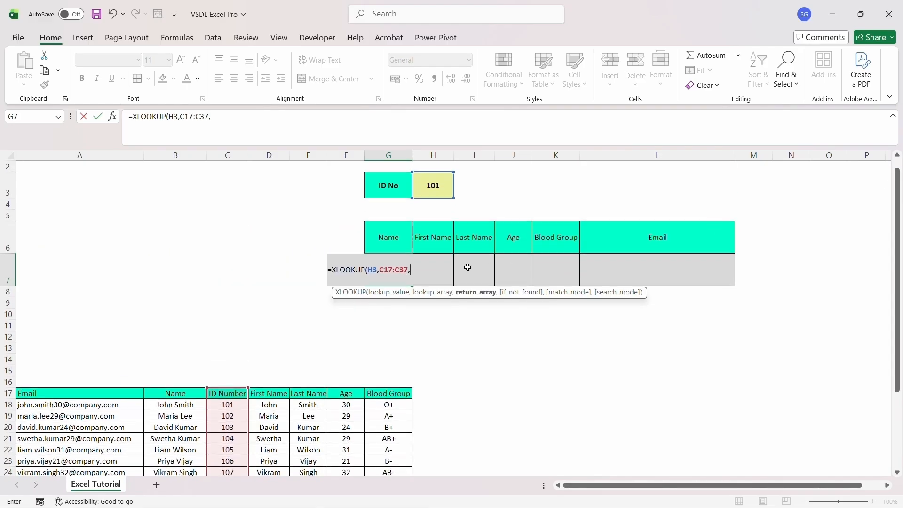
{"action": "left_click_drag", "start_coordinate": [895, 226], "coordinate": [894, 311]}
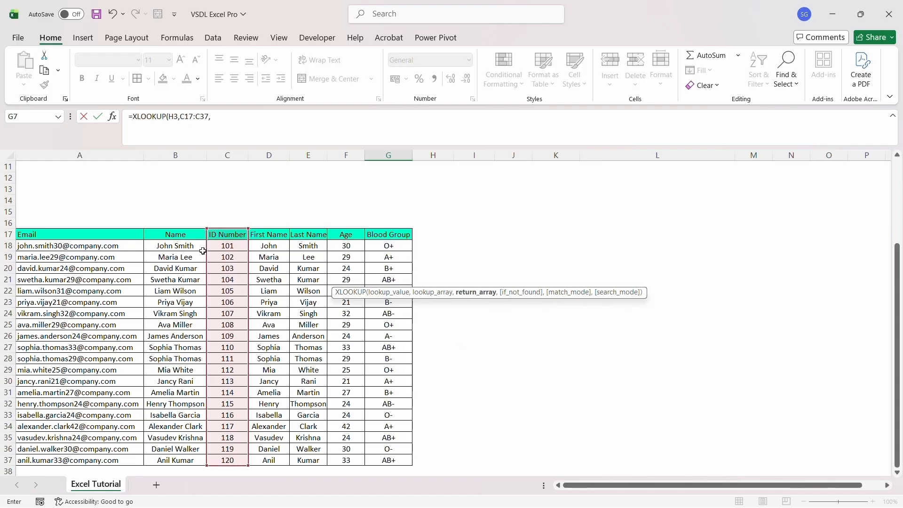
{"action": "left_click_drag", "start_coordinate": [191, 233], "coordinate": [191, 461]}
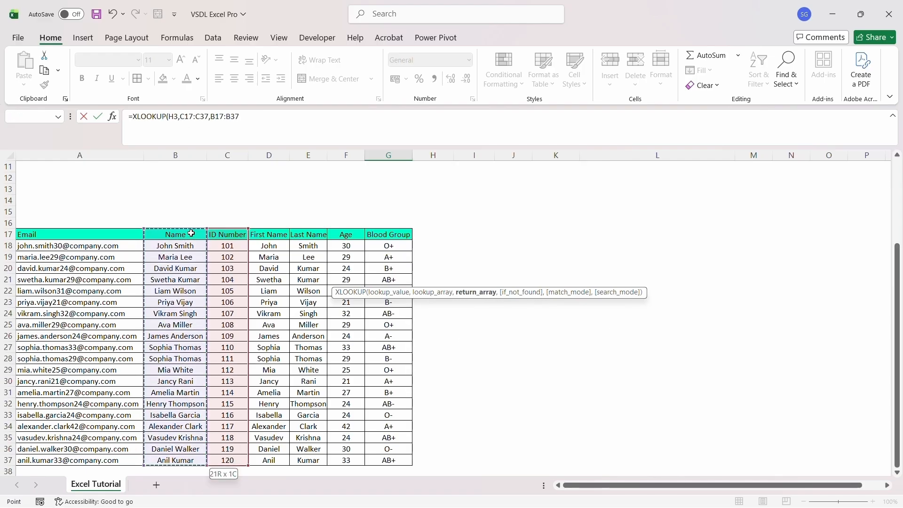
{"action": "left_click", "coordinate": [248, 114]}
{"action": "type", "text": ",\"\""}
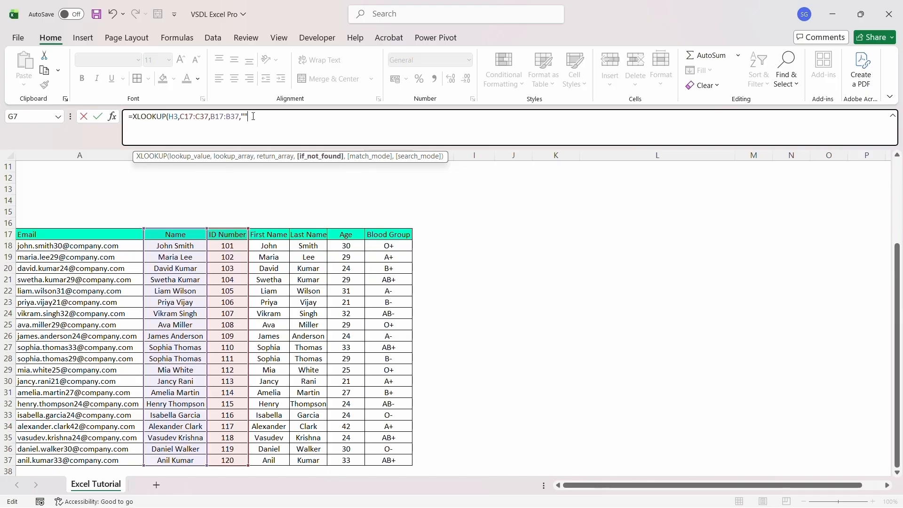
{"action": "type", "text": ")"}
{"action": "key", "text": "ctrl+Return"}
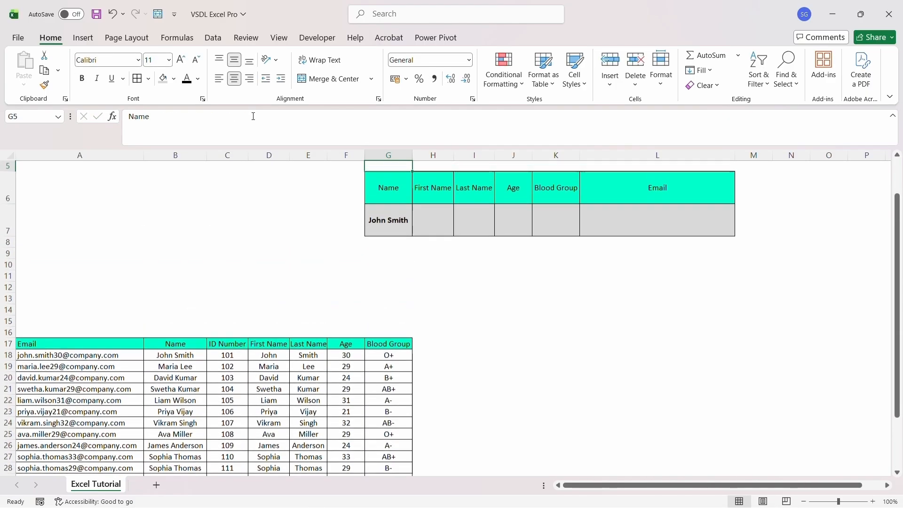
{"action": "key", "text": "Right"}
{"action": "key", "text": "Up"}
{"action": "key", "text": "Up"}
{"action": "key", "text": "Up"}
{"action": "key", "text": "Up"}
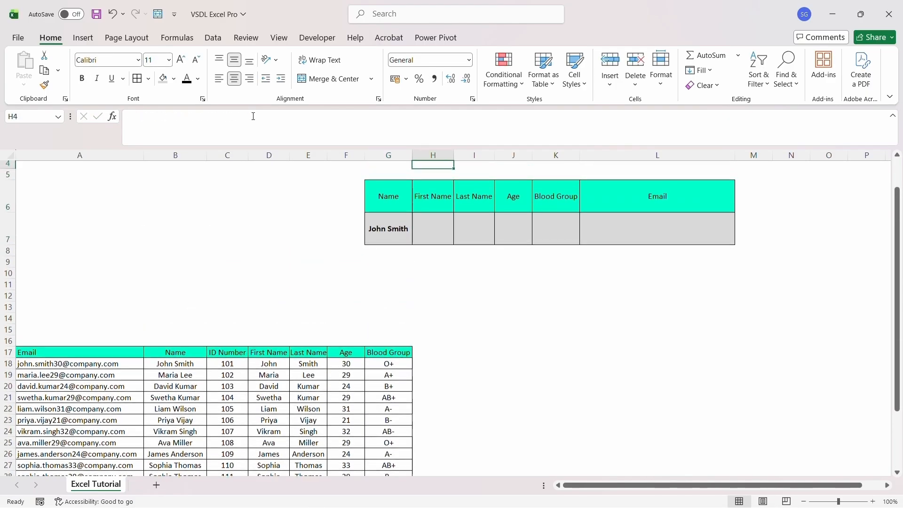
{"action": "key", "text": "Down"}
{"action": "key", "text": "Down"}
{"action": "key", "text": "Down"}
{"action": "key", "text": "Down"}
{"action": "key", "text": "Down"}
{"action": "key", "text": "Left"}
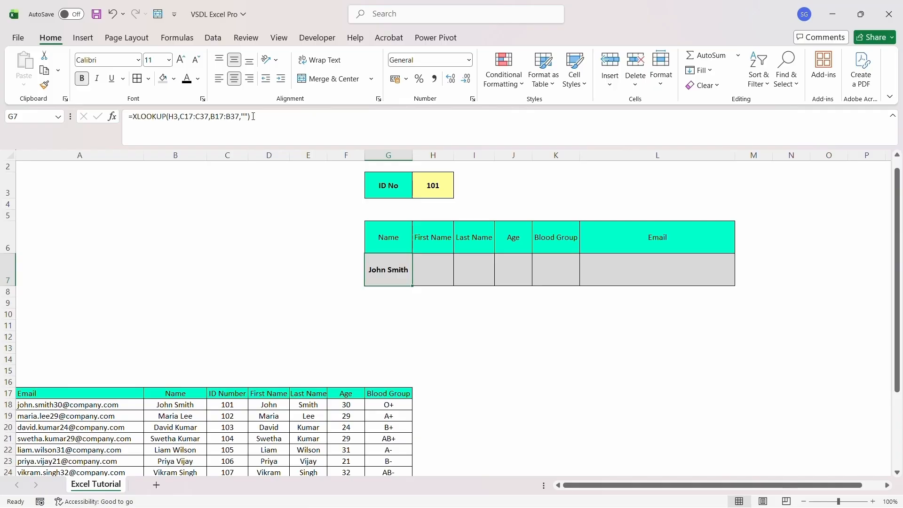
{"action": "key", "text": "Right"}
{"action": "key", "text": "Up"}
{"action": "key", "text": "Up"}
{"action": "key", "text": "Up"}
{"action": "key", "text": "Up"}
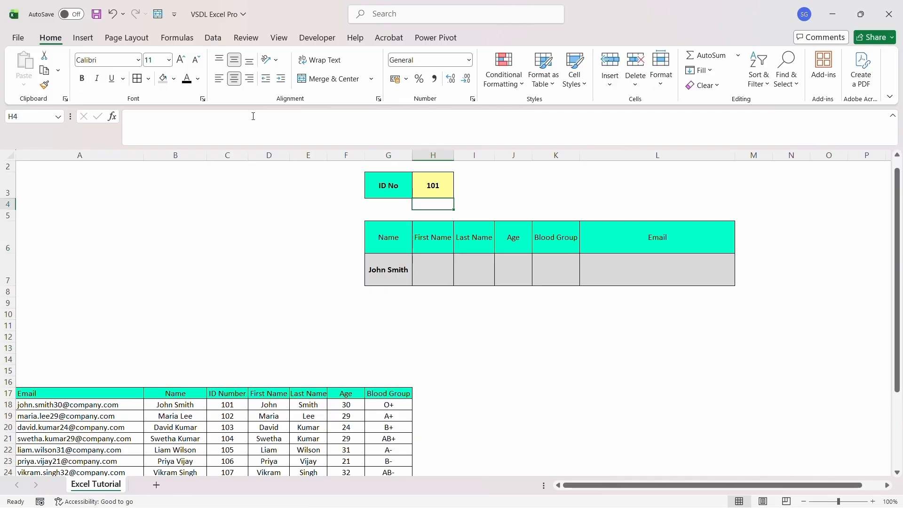
{"action": "type", "text": "102"}
{"action": "key", "text": "Return"}
Start an XLOOKUP in H7 with H3 as the lookup value and C17:C37 as the lookup array
{"action": "left_click", "coordinate": [399, 269]}
{"action": "type", "text": "=XLOOKUP("}
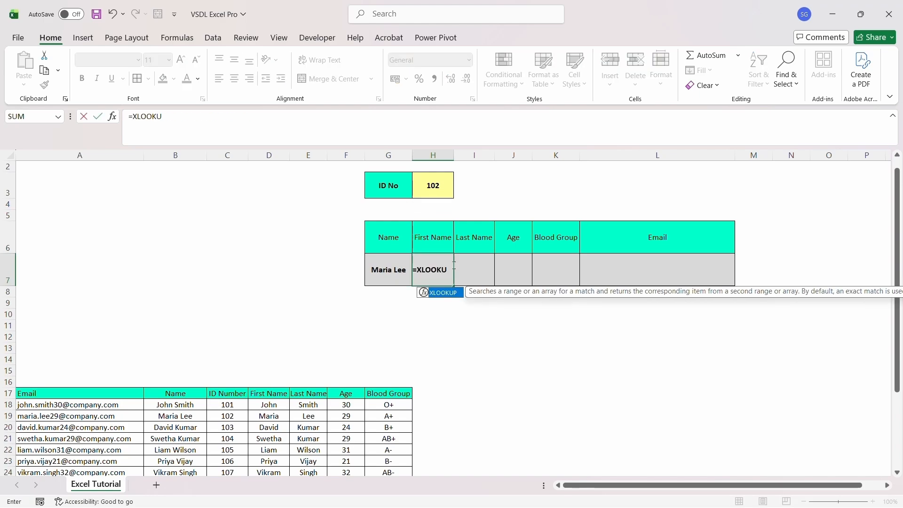
{"action": "key", "text": "Right"}
{"action": "key", "text": "Up"}
{"action": "key", "text": "Up"}
{"action": "key", "text": "Up"}
{"action": "key", "text": "Up"}
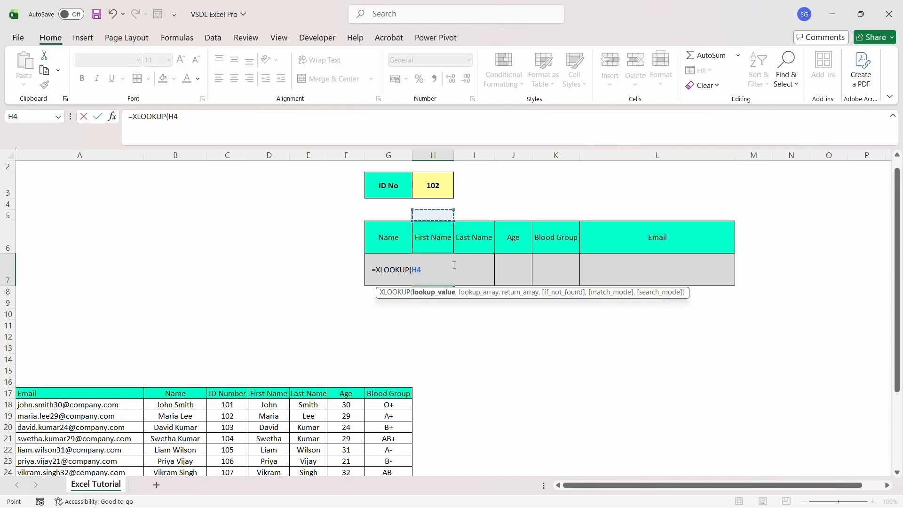
{"action": "type", "text": ","}
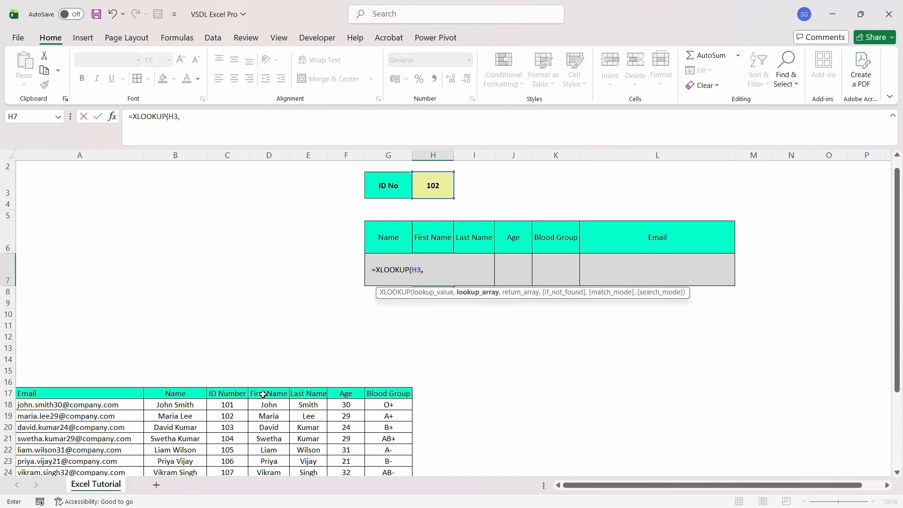
{"action": "left_click", "coordinate": [242, 405]}
{"action": "key", "text": "Up"}
{"action": "key", "text": "shift+Down"}
{"action": "key", "text": "shift+Down"}
{"action": "key", "text": "shift+Down"}
{"action": "key", "text": "shift+Down"}
{"action": "key", "text": "shift+Down"}
{"action": "key", "text": "shift+Down"}
{"action": "key", "text": "shift+Down"}
{"action": "key", "text": "shift+Down"}
{"action": "key", "text": "shift+Down"}
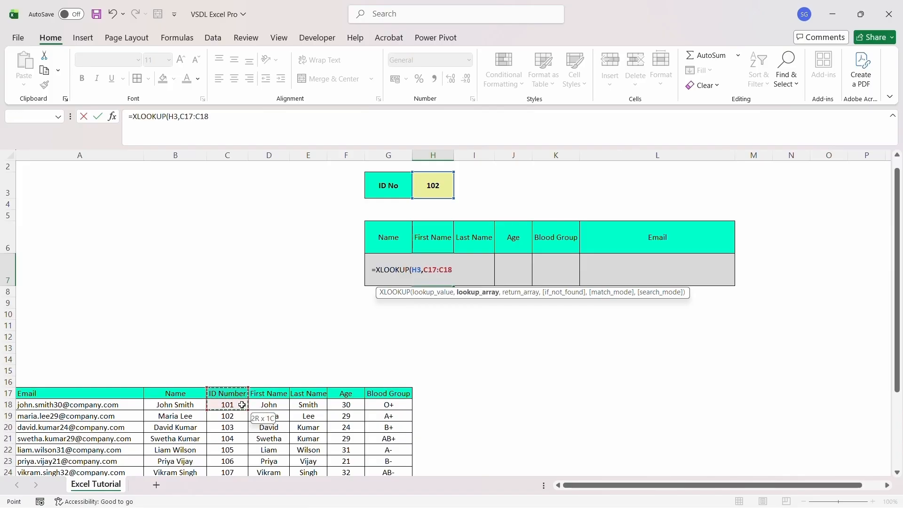
{"action": "key", "text": "shift+Down"}
{"action": "key", "text": "shift+Down"}
{"action": "key", "text": "shift+Down"}
{"action": "key", "text": "shift+Down"}
{"action": "key", "text": "shift+Down"}
{"action": "key", "text": "shift+Down"}
{"action": "key", "text": "shift+Down"}
{"action": "key", "text": "shift+Down"}
{"action": "key", "text": "shift+Down"}
{"action": "key", "text": "shift+Down"}
{"action": "key", "text": "shift+Down"}
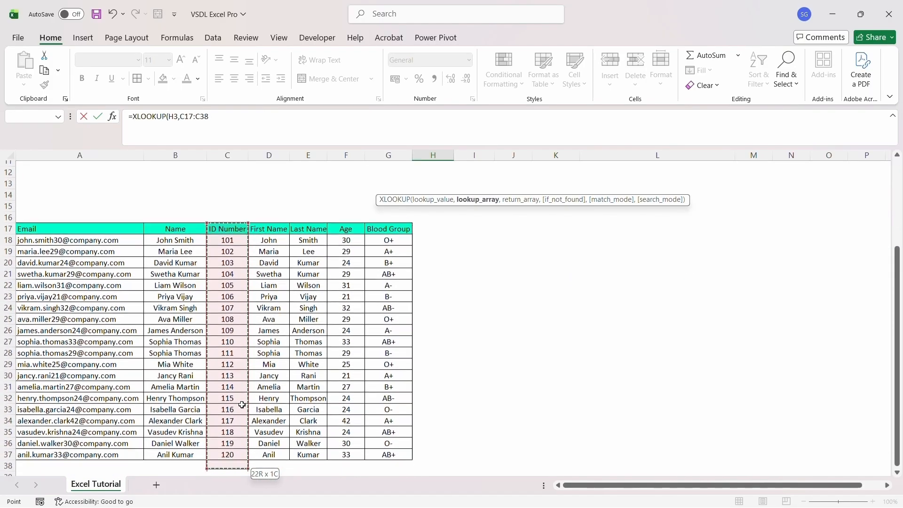
Complete H7 as =XLOOKUP(H3,C17:C37,D17:D37,"") so First Name shows Maria
{"action": "type", "text": ","}
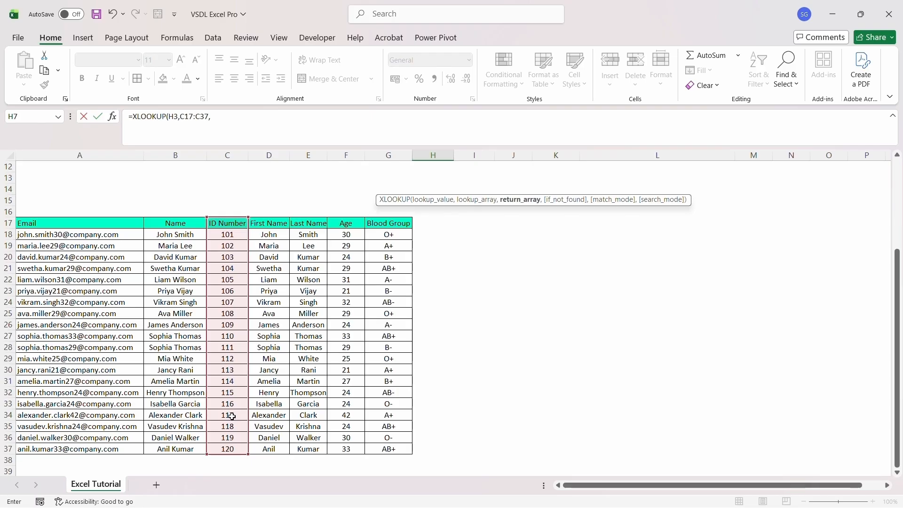
{"action": "left_click", "coordinate": [278, 224]}
{"action": "key", "text": "shift+Down"}
{"action": "key", "text": "shift+Down"}
{"action": "key", "text": "shift+Down"}
{"action": "key", "text": "shift+Down"}
{"action": "key", "text": "shift+Down"}
{"action": "key", "text": "shift+Down"}
{"action": "key", "text": "shift+Down"}
{"action": "key", "text": "shift+Down"}
{"action": "key", "text": "shift+Down"}
{"action": "key", "text": "shift+Down"}
{"action": "key", "text": "shift+Down"}
{"action": "key", "text": "shift+Down"}
{"action": "key", "text": "shift+Down"}
{"action": "key", "text": "shift+Down"}
{"action": "key", "text": "shift+Down"}
{"action": "key", "text": "shift+Down"}
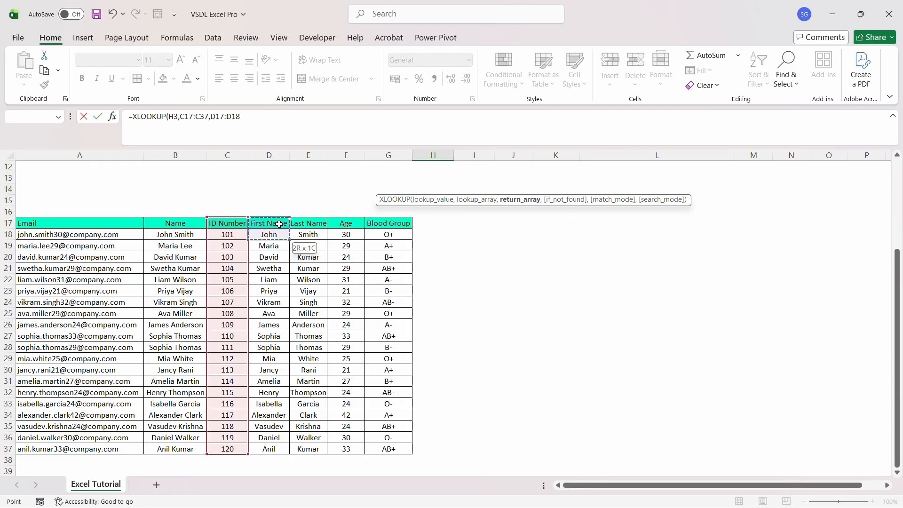
{"action": "key", "text": "shift+Down"}
{"action": "key", "text": "shift+Down"}
{"action": "key", "text": "shift+Down"}
{"action": "key", "text": "shift+Down"}
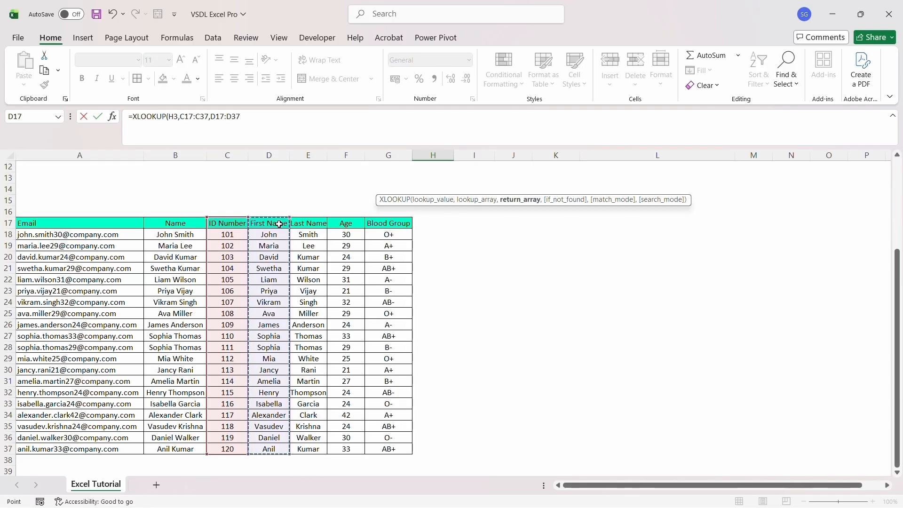
{"action": "type", "text": ","}
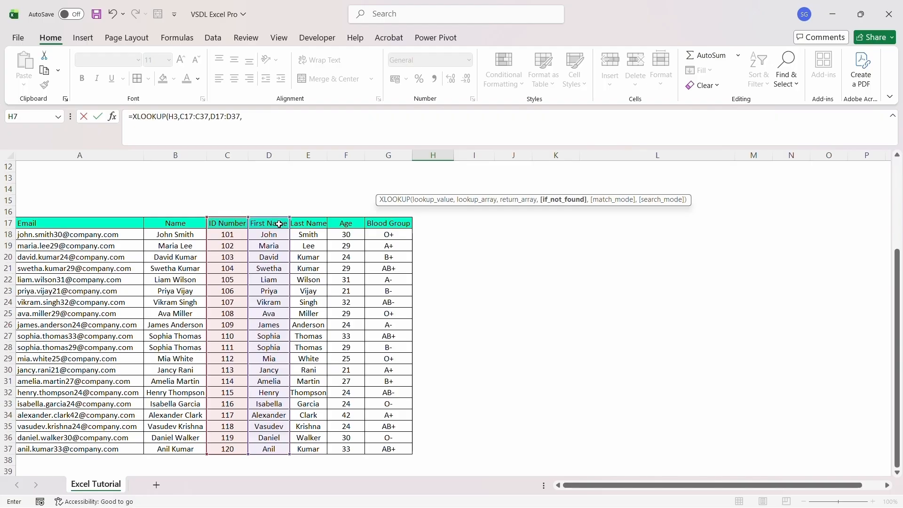
{"action": "type", "text": "\"\")"}
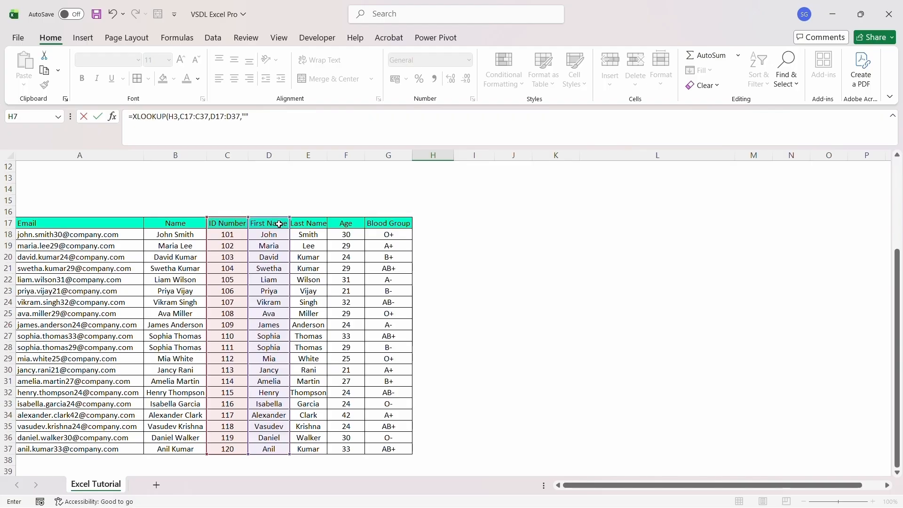
{"action": "key", "text": "ctrl+Return"}
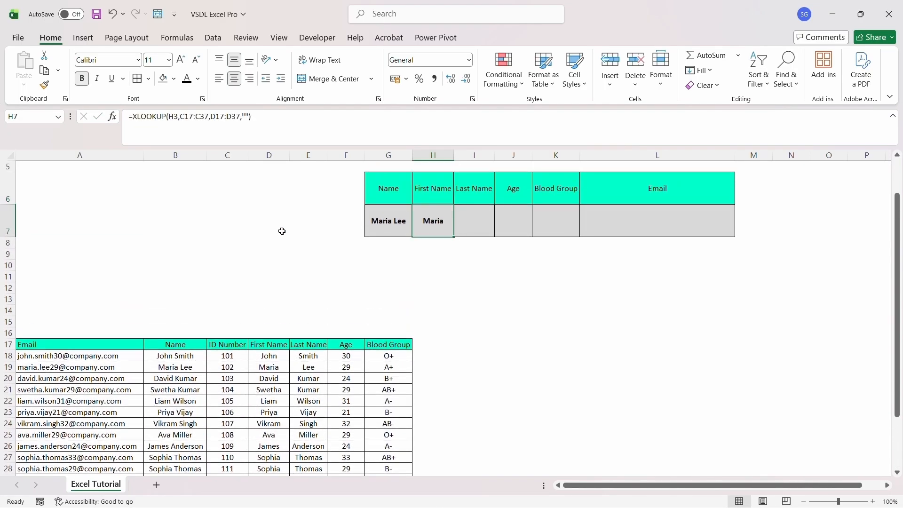
{"action": "left_click", "coordinate": [482, 230]}
{"action": "type", "text": "=XLO"}
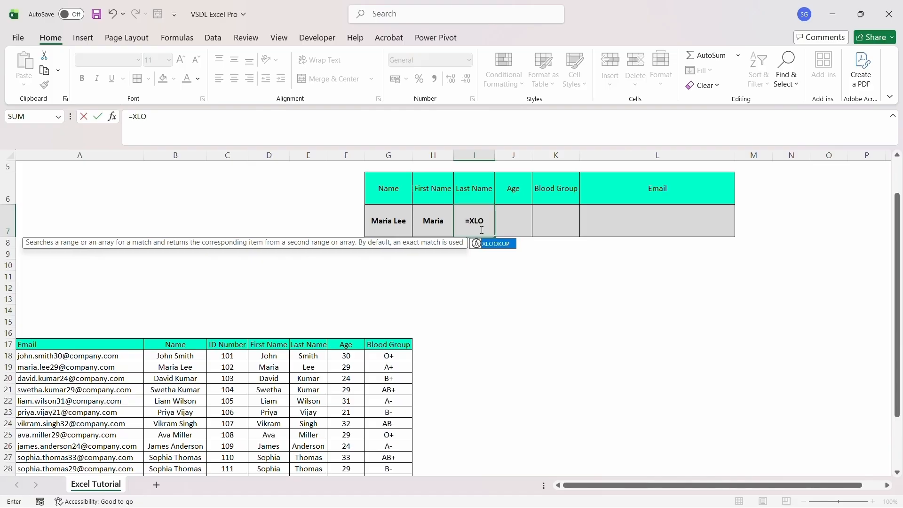
{"action": "type", "text": "OKUP"}
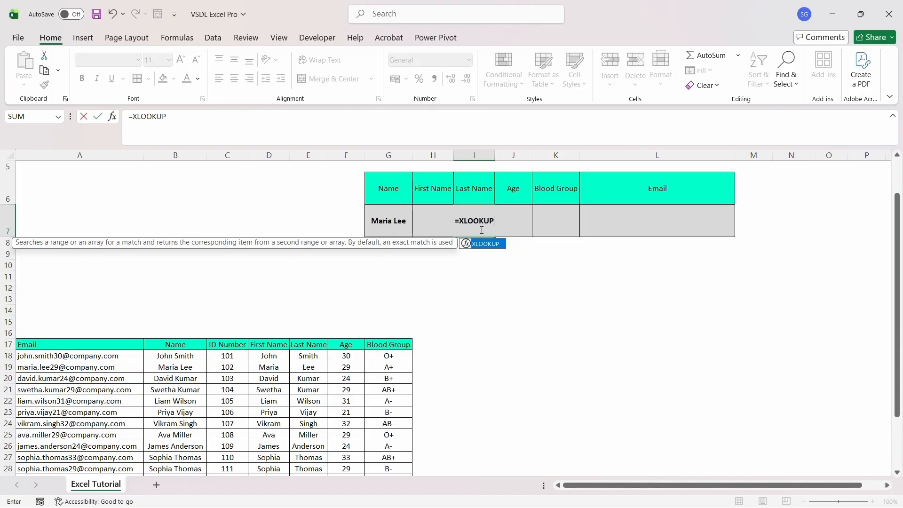
{"action": "type", "text": "("}
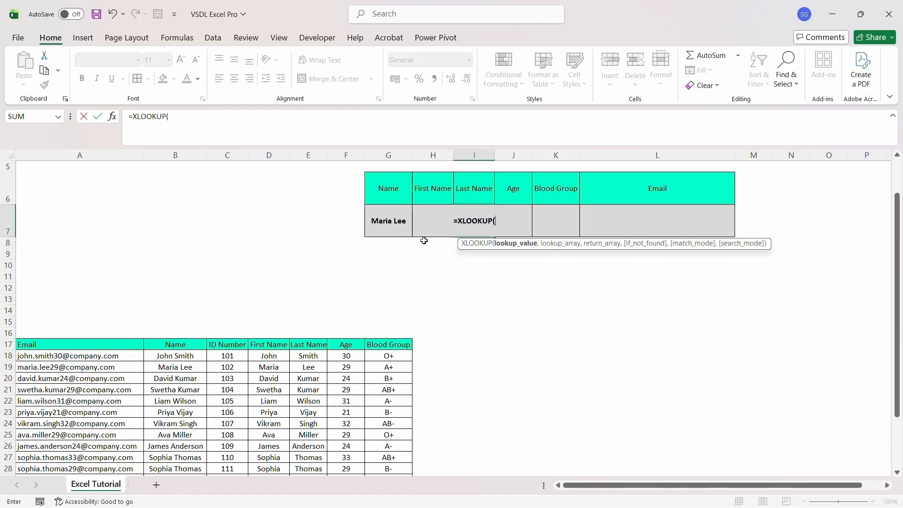
Point the I7 XLOOKUP at H3 and the ID Number range C17:C37
{"action": "key", "text": "Up"}
{"action": "key", "text": "Up"}
{"action": "key", "text": "Up"}
{"action": "key", "text": "Up"}
{"action": "key", "text": "Up"}
{"action": "key", "text": "Left"}
{"action": "key", "text": "Down"}
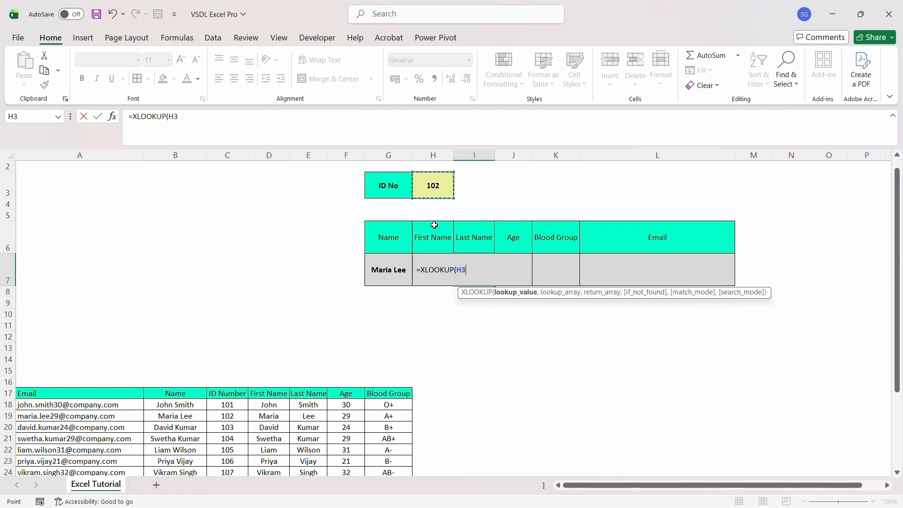
{"action": "type", "text": ","}
{"action": "left_click", "coordinate": [237, 395]}
{"action": "key", "text": "shift+Down"}
{"action": "key", "text": "shift+Down"}
{"action": "key", "text": "shift+Down"}
{"action": "key", "text": "shift+Down"}
{"action": "key", "text": "shift+Down"}
{"action": "key", "text": "shift+Down"}
{"action": "key", "text": "shift+Down"}
{"action": "key", "text": "shift+Down"}
{"action": "key", "text": "shift+Down"}
{"action": "key", "text": "shift+Down"}
{"action": "key", "text": "shift+Down"}
{"action": "key", "text": "shift+Down"}
{"action": "key", "text": "shift+Down"}
{"action": "key", "text": "shift+Down"}
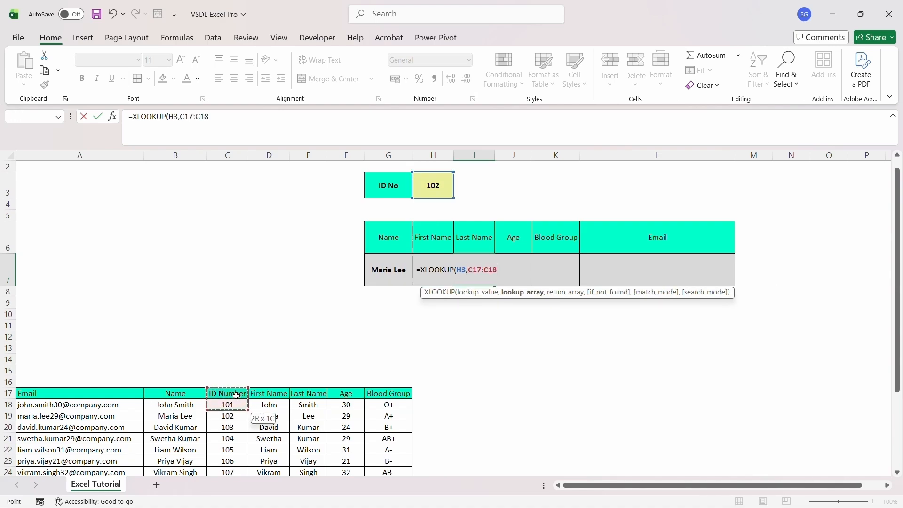
{"action": "key", "text": "shift+Down"}
{"action": "key", "text": "shift+Down"}
{"action": "key", "text": "shift+Down"}
{"action": "key", "text": "shift+Down"}
{"action": "key", "text": "shift+Down"}
{"action": "key", "text": "shift+Down"}
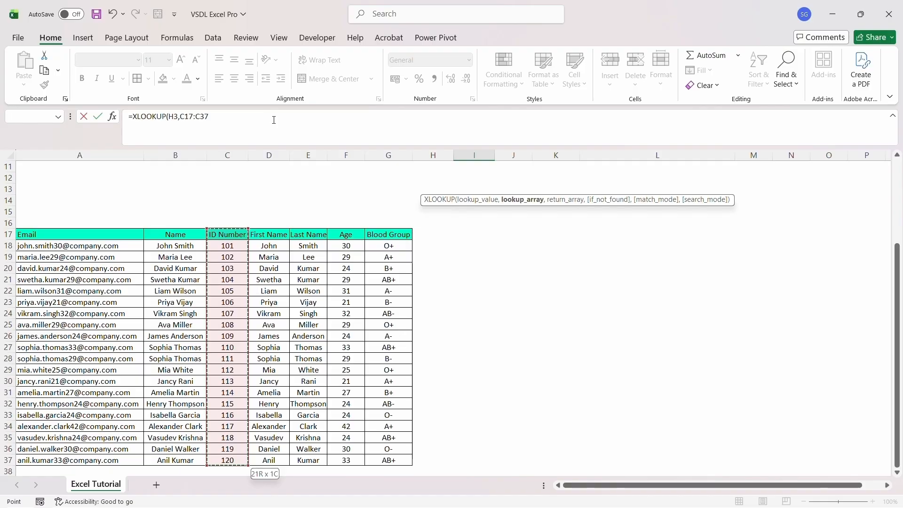
Finish I7 as =XLOOKUP(H3,C17:C37,E17:E37,"") so it shows Lee
{"action": "left_click", "coordinate": [273, 118]}
{"action": "type", "text": ","}
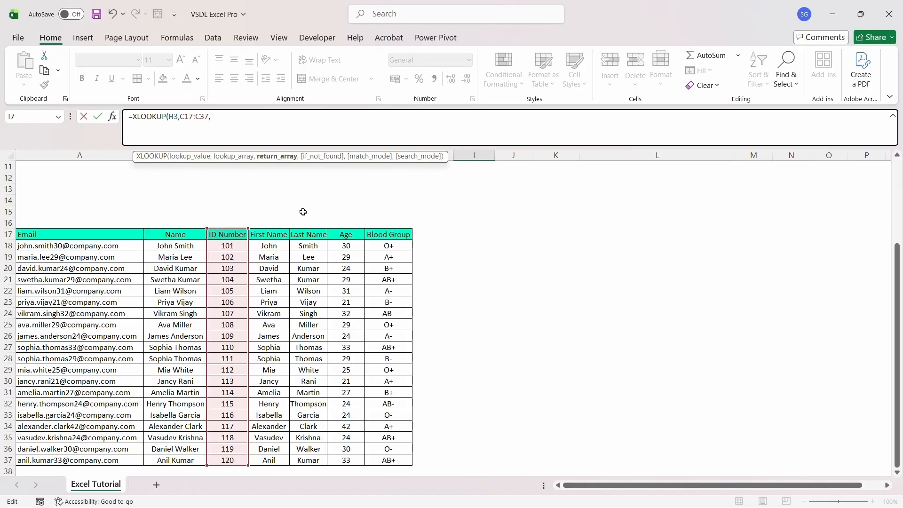
{"action": "left_click", "coordinate": [312, 234]}
{"action": "key", "text": "shift+Down"}
{"action": "key", "text": "shift+Down"}
{"action": "key", "text": "shift+Down"}
{"action": "key", "text": "shift+Down"}
{"action": "key", "text": "shift+Down"}
{"action": "key", "text": "shift+Down"}
{"action": "key", "text": "shift+Down"}
{"action": "key", "text": "shift+Down"}
{"action": "key", "text": "shift+Down"}
{"action": "key", "text": "shift+Down"}
{"action": "key", "text": "shift+Down"}
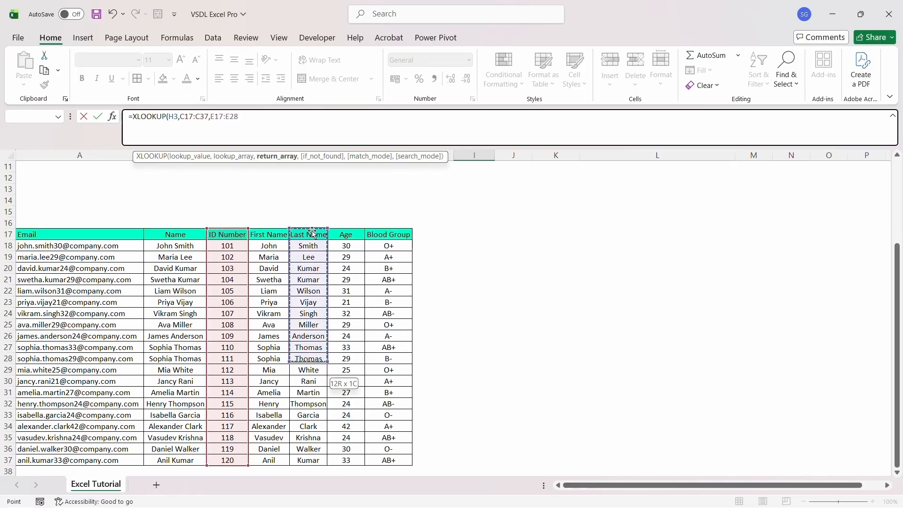
{"action": "key", "text": "shift+Down"}
{"action": "key", "text": "shift+Down"}
{"action": "key", "text": "shift+Down"}
{"action": "key", "text": "shift+Down"}
{"action": "key", "text": "shift+Down"}
{"action": "key", "text": "shift+Down"}
{"action": "key", "text": "shift+Down"}
{"action": "key", "text": "shift+Down"}
{"action": "key", "text": "shift+Down"}
{"action": "type", "text": ","}
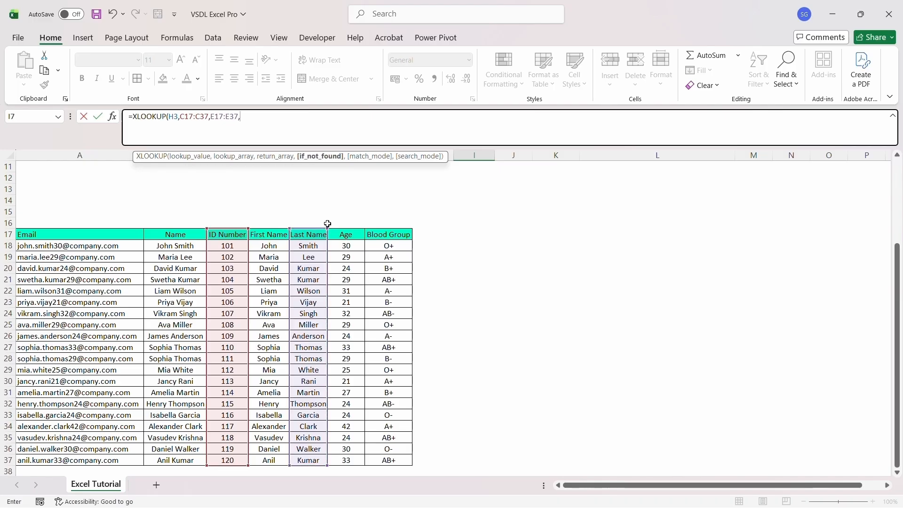
{"action": "type", "text": "\"\")"}
{"action": "key", "text": "Return"}
{"action": "key", "text": "Up"}
{"action": "key", "text": "Up"}
{"action": "key", "text": "Up"}
{"action": "key", "text": "Down"}
{"action": "key", "text": "Down"}
{"action": "key", "text": "Right"}
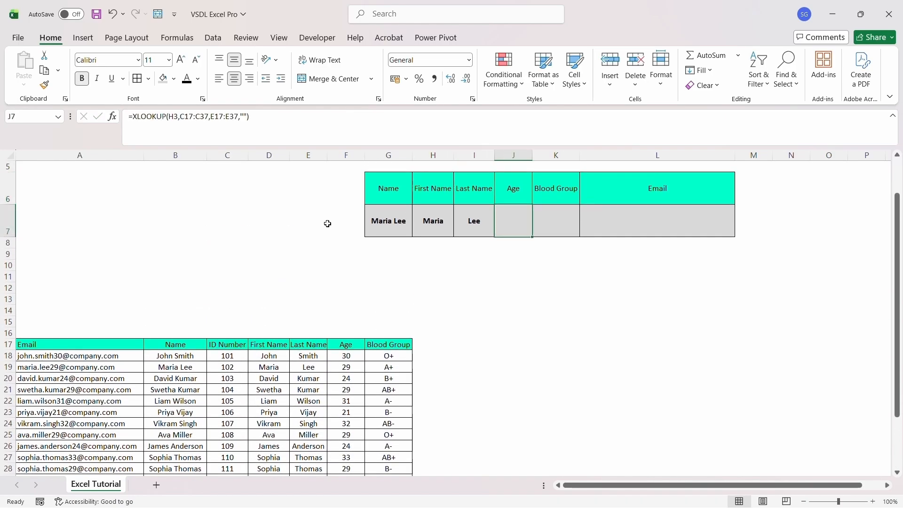
Enter =XLOOKUP(H3,C17:C37,F17:F37,"") in J7 so the Age shows 29
{"action": "type", "text": "="}
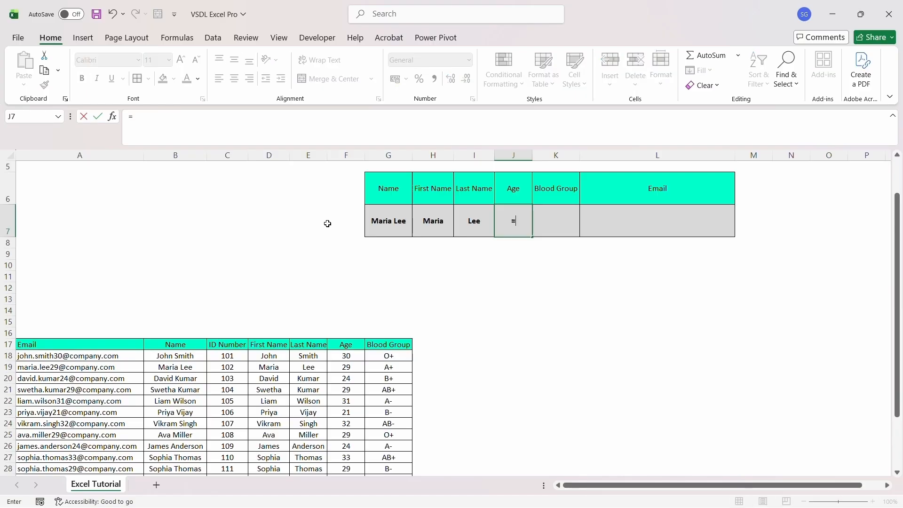
{"action": "type", "text": "XLOOKUP"}
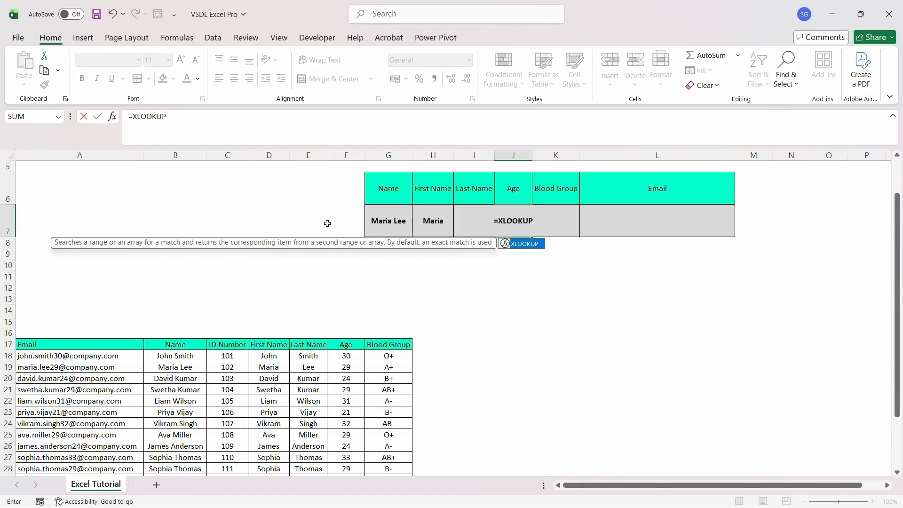
{"action": "type", "text": "("}
{"action": "key", "text": "Up"}
{"action": "key", "text": "Up"}
{"action": "key", "text": "Up"}
{"action": "key", "text": "Up"}
{"action": "key", "text": "Left"}
{"action": "key", "text": "Left"}
{"action": "key", "text": "Left"}
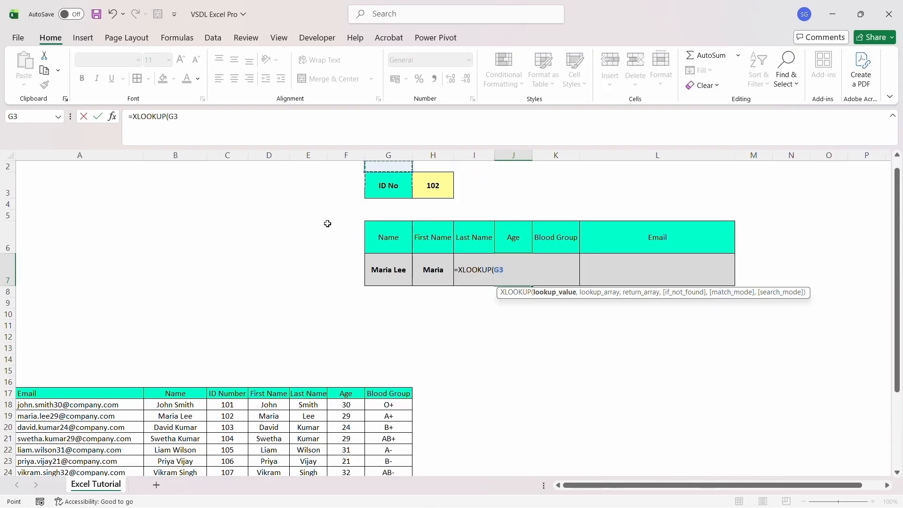
{"action": "key", "text": "Right"}
{"action": "type", "text": ","}
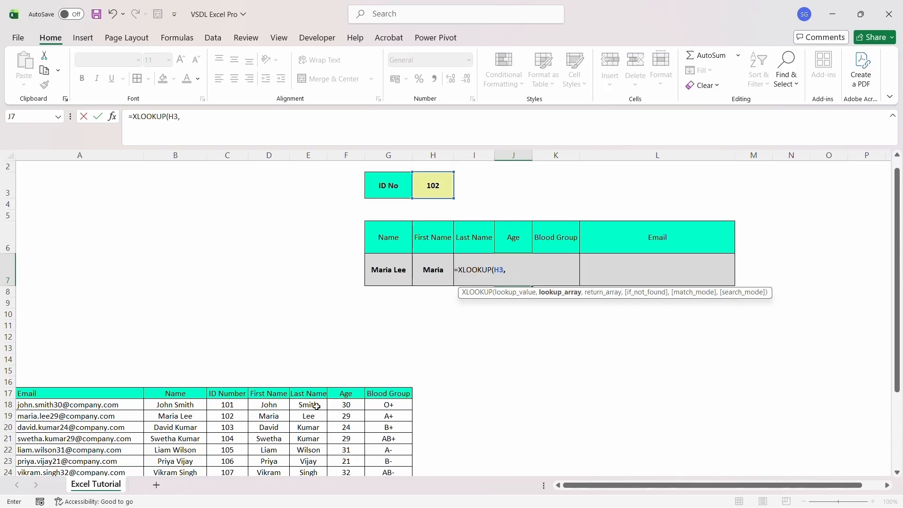
{"action": "mouse_move", "coordinate": [241, 393]}
{"action": "left_mouse_down"}
{"action": "mouse_move", "coordinate": [245, 470]}
{"action": "mouse_move", "coordinate": [241, 393]}
{"action": "left_mouse_up"}
{"action": "type", "text": ","}
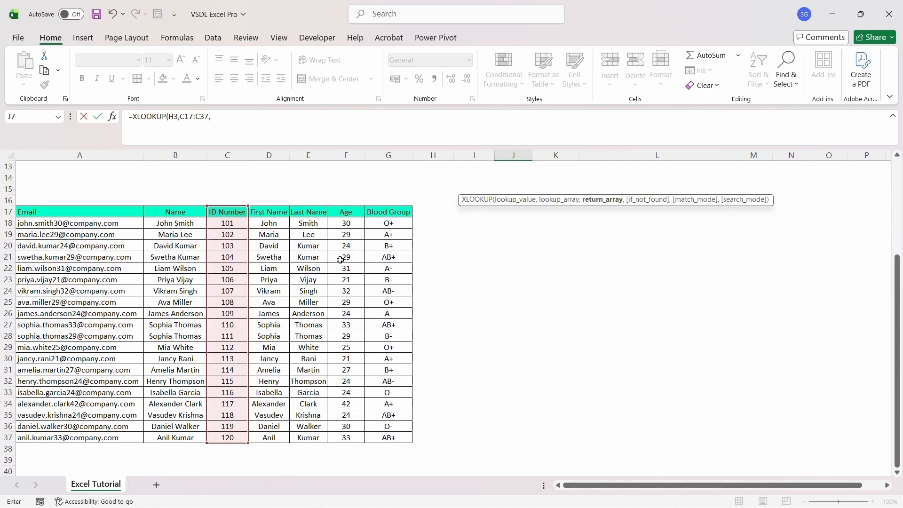
{"action": "mouse_move", "coordinate": [349, 214]}
{"action": "left_mouse_down"}
{"action": "mouse_move", "coordinate": [349, 438]}
{"action": "mouse_move", "coordinate": [348, 216]}
{"action": "left_mouse_up"}
{"action": "type", "text": ","}
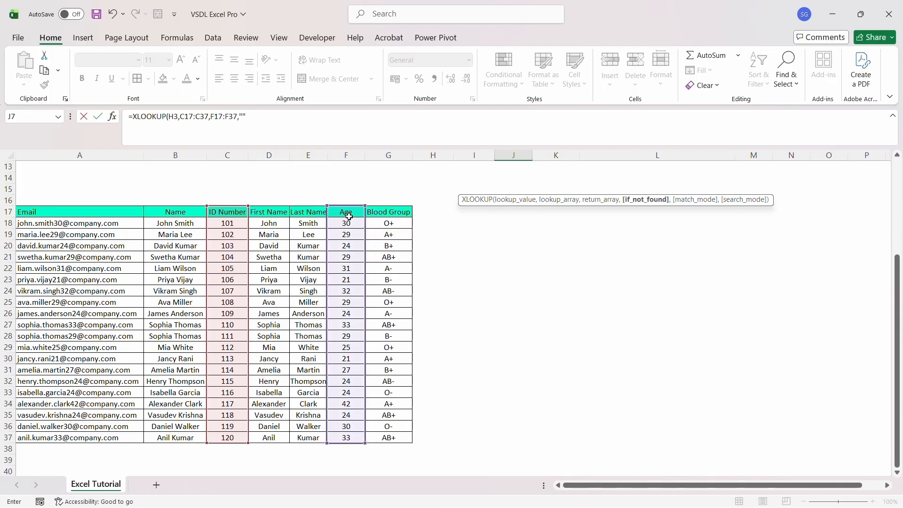
{"action": "type", "text": "\"\")"}
{"action": "key", "text": "Return"}
{"action": "key", "text": "Up"}
{"action": "key", "text": "Up"}
{"action": "key", "text": "Up"}
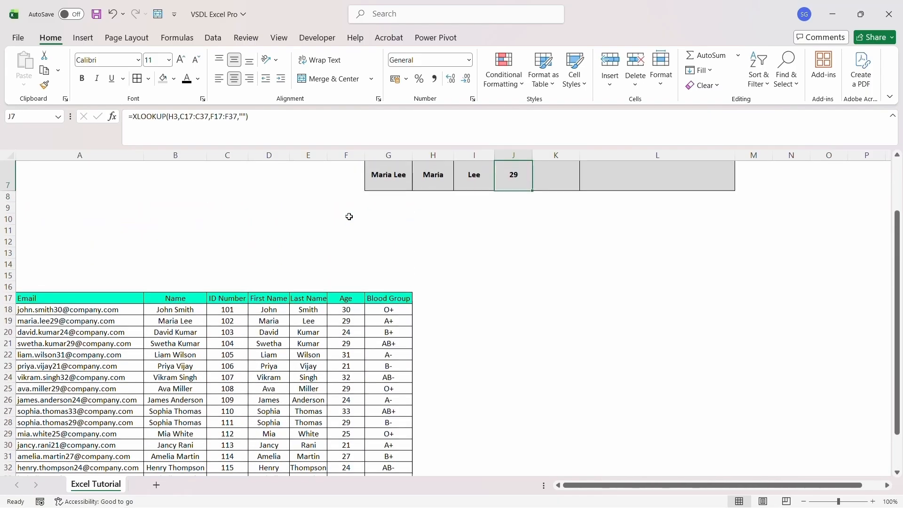
{"action": "key", "text": "Down"}
{"action": "key", "text": "Down"}
Start the K7 formula as =XLOOKUP(H3, with C17:C37 as the lookup array
{"action": "key", "text": "Right"}
{"action": "type", "text": "="}
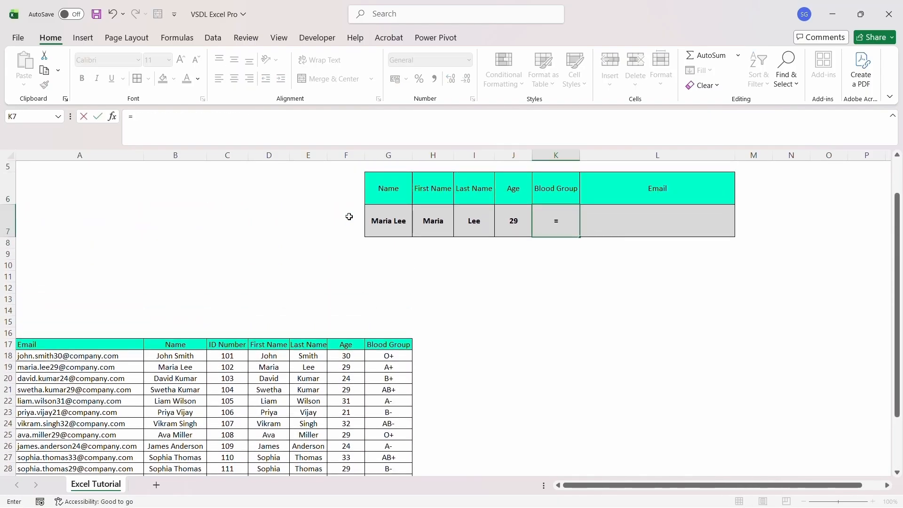
{"action": "type", "text": "XLOOK"}
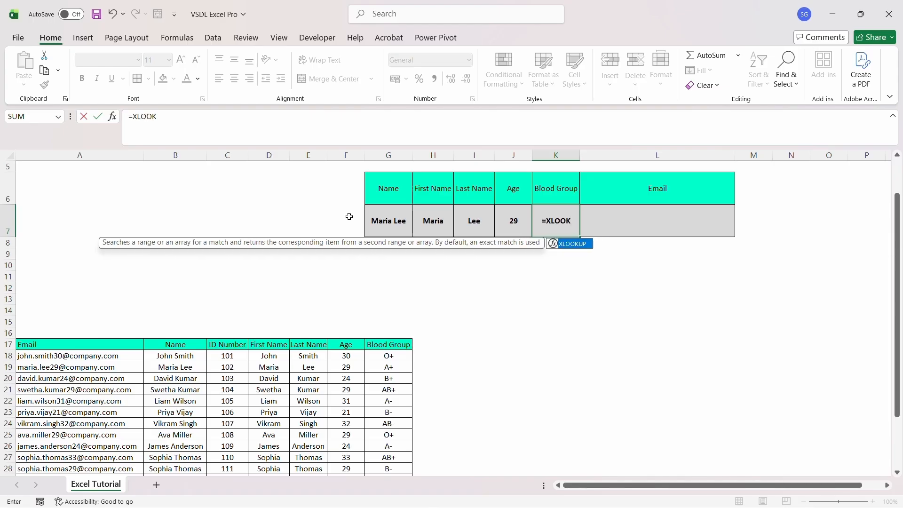
{"action": "type", "text": "UP(H3"}
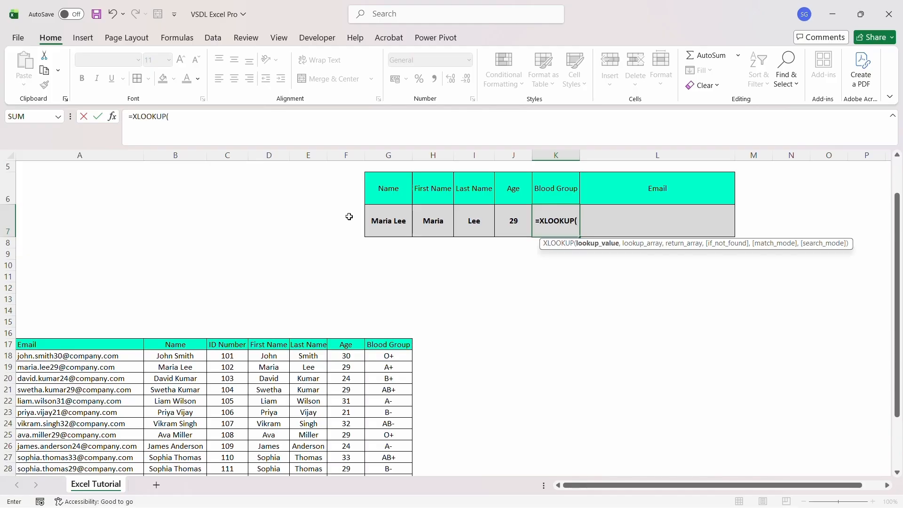
{"action": "scroll", "coordinate": [349, 217], "scroll_direction": "up", "scroll_amount": 1}
{"action": "type", "text": ","}
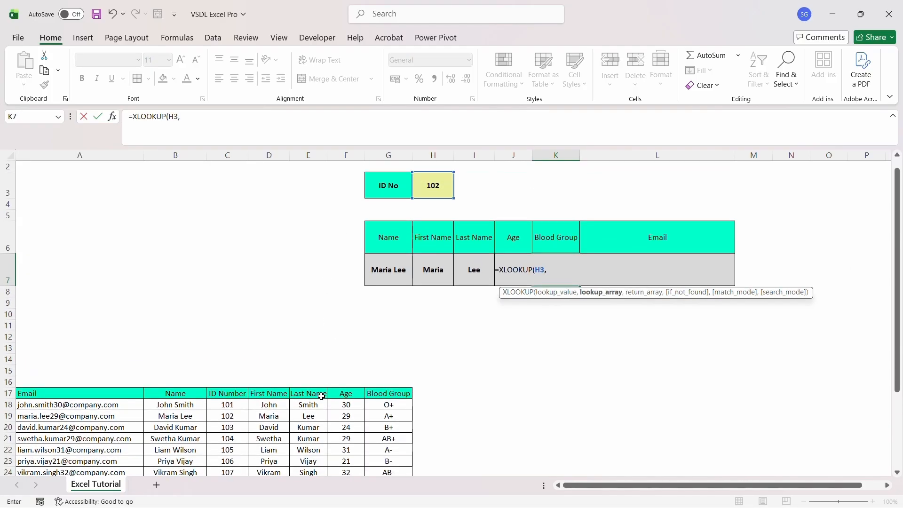
{"action": "left_click_drag", "start_coordinate": [229, 394], "coordinate": [229, 404]}
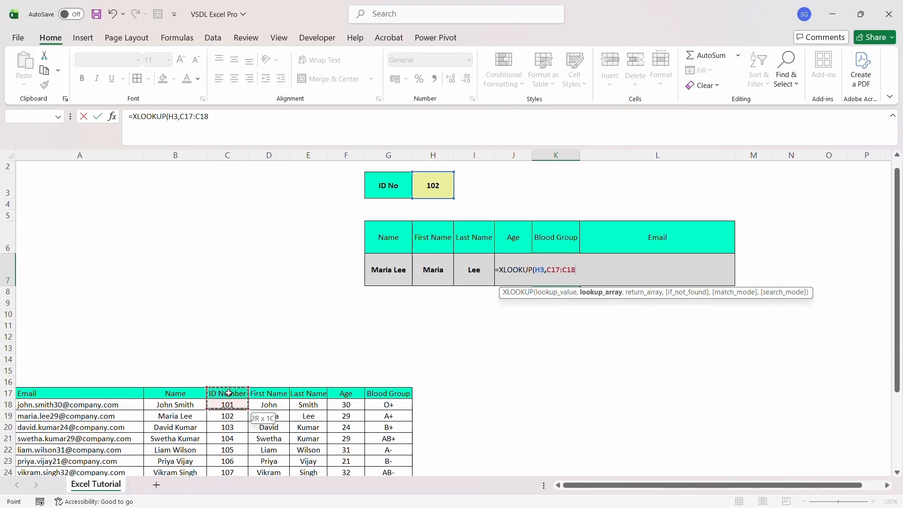
{"action": "key", "text": "shift+Down"}
{"action": "key", "text": "shift+Down"}
{"action": "key", "text": "shift+Down"}
{"action": "key", "text": "shift+Down"}
{"action": "key", "text": "shift+Down"}
{"action": "key", "text": "shift+Down"}
{"action": "key", "text": "shift+Down"}
{"action": "key", "text": "shift+Down"}
{"action": "key", "text": "shift+Down"}
{"action": "key", "text": "shift+Down"}
{"action": "key", "text": "shift+Down"}
{"action": "key", "text": "shift+Down"}
{"action": "key", "text": "shift+Down"}
{"action": "key", "text": "shift+Down"}
{"action": "key", "text": "shift+Down"}
{"action": "key", "text": "shift+Down"}
{"action": "key", "text": "shift+Down"}
{"action": "key", "text": "shift+Down"}
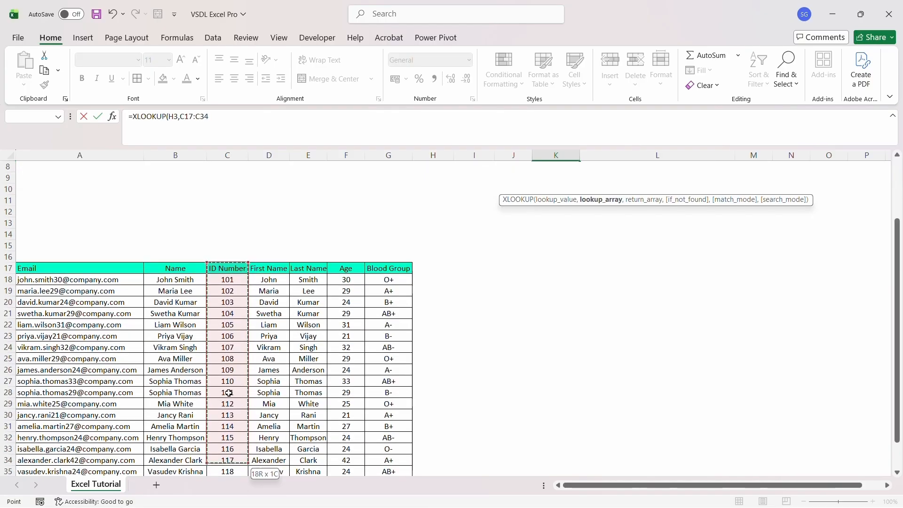
{"action": "key", "text": "shift+Down"}
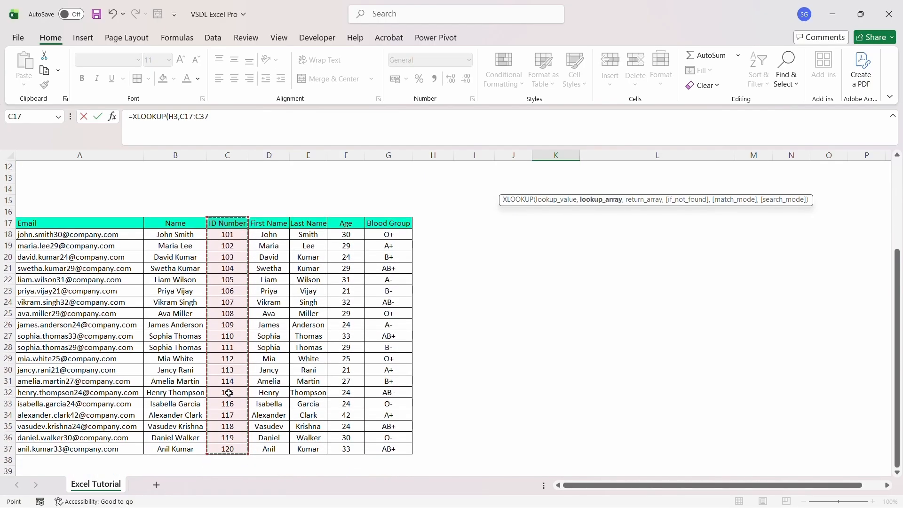
Finish K7 as =XLOOKUP(H3,C17:C37,G17:G37,"") so it shows A+
{"action": "type", "text": ","}
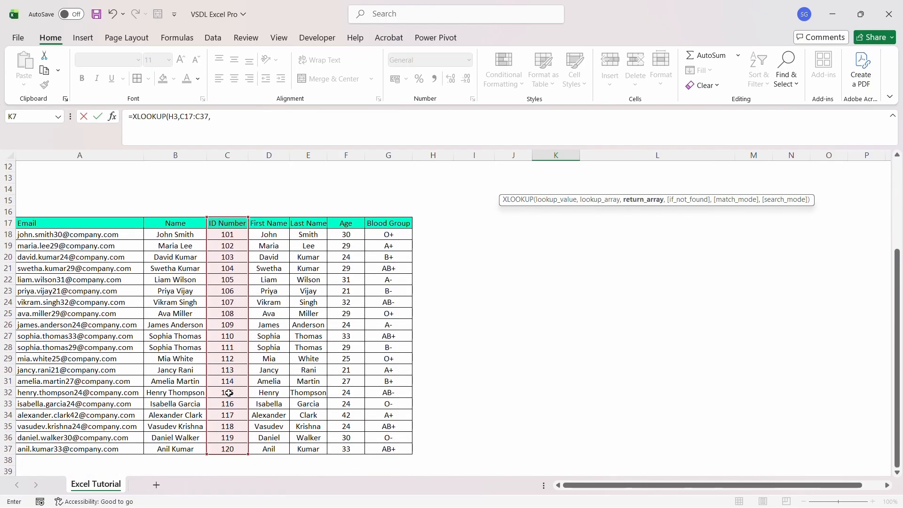
{"action": "scroll", "coordinate": [329, 281], "scroll_direction": "up", "scroll_amount": 4}
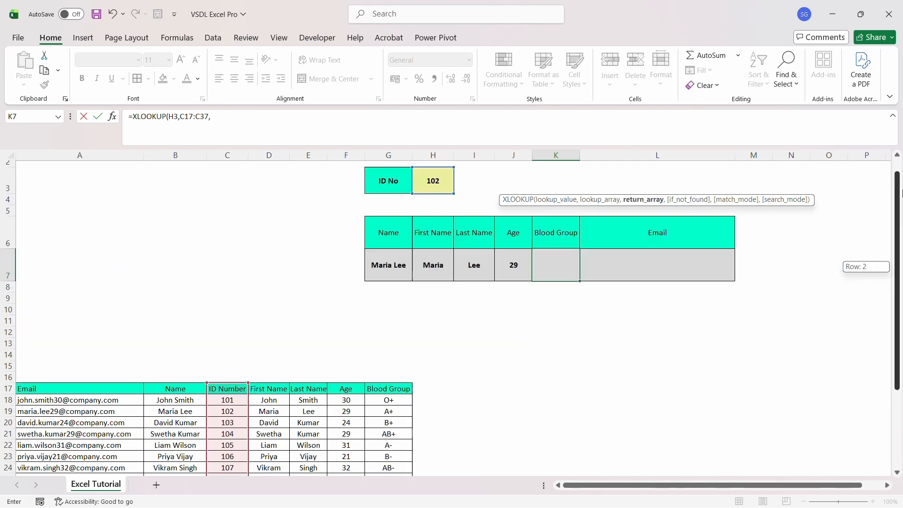
{"action": "scroll", "coordinate": [628, 272], "scroll_direction": "down", "scroll_amount": 4}
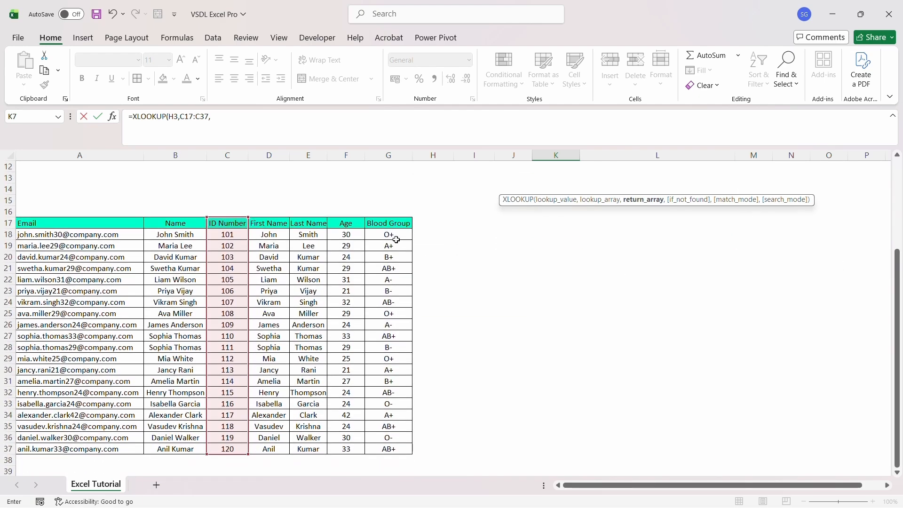
{"action": "left_click_drag", "start_coordinate": [395, 223], "coordinate": [386, 448]}
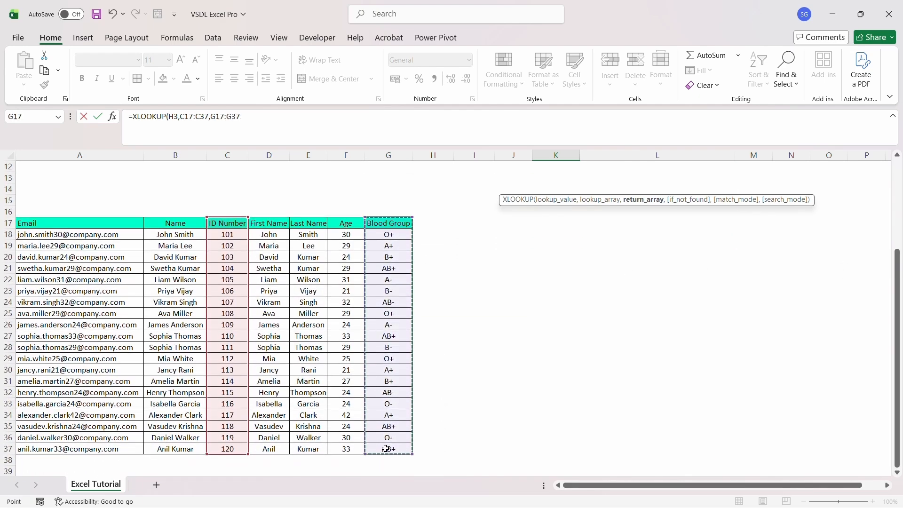
{"action": "left_click", "coordinate": [360, 133]}
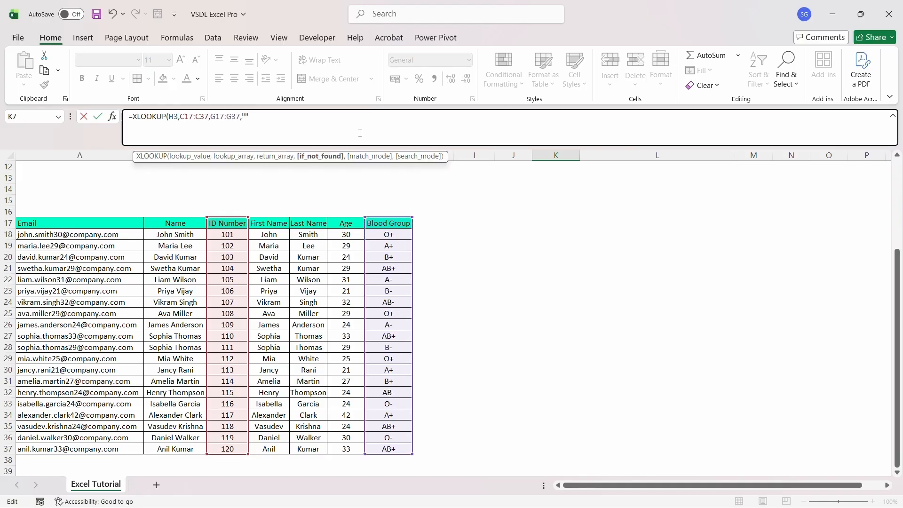
{"action": "type", "text": ")"}
{"action": "key", "text": "ctrl+Return"}
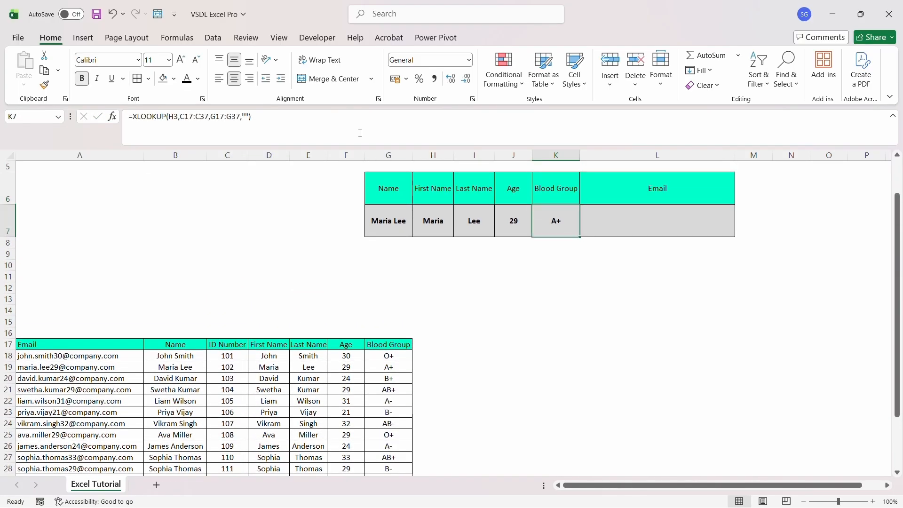
{"action": "key", "text": "Right"}
Start an =XLOOKUP formula in L7 with H3 as the lookup value
{"action": "type", "text": "=XLO"}
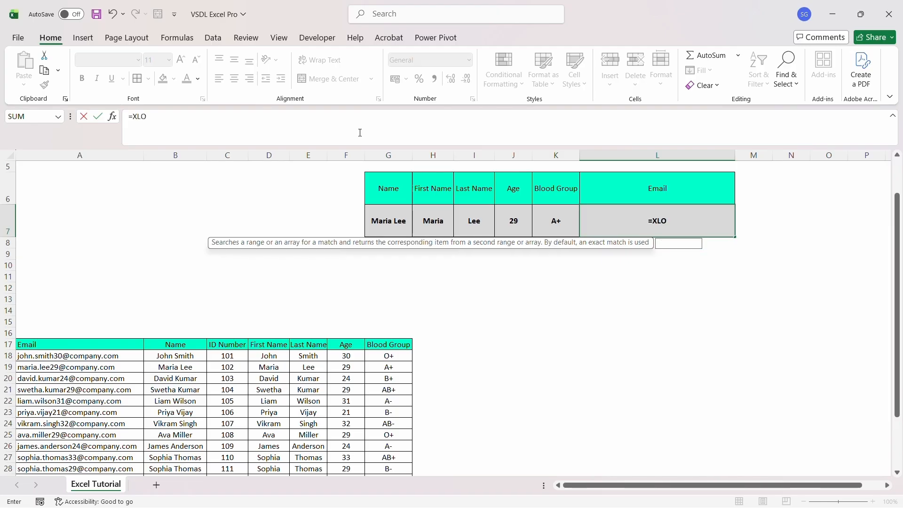
{"action": "type", "text": "OKUP"}
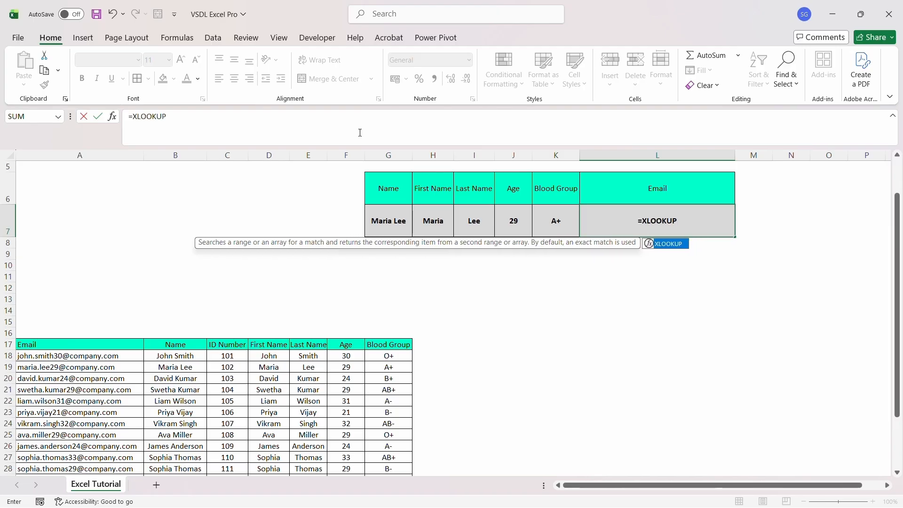
{"action": "type", "text": "("}
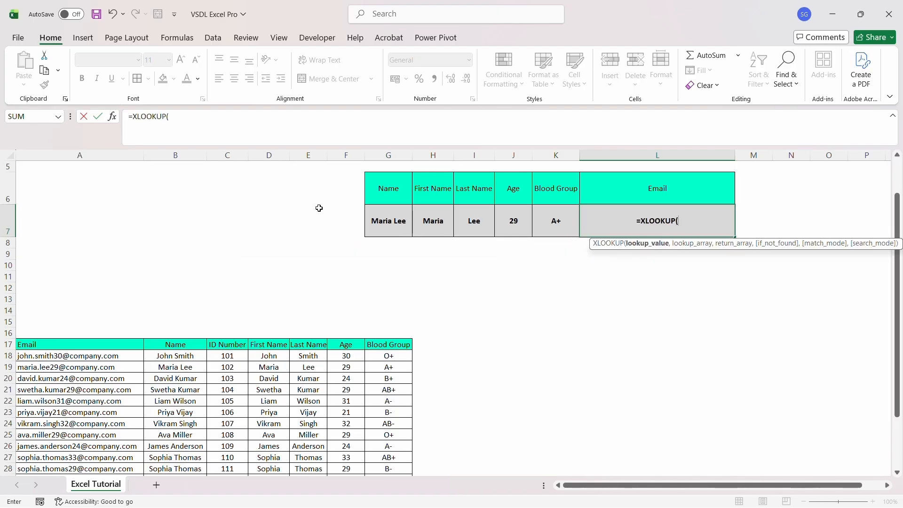
{"action": "scroll", "coordinate": [645, 224], "scroll_direction": "up", "scroll_amount": 2}
{"action": "key", "text": "Up"}
{"action": "key", "text": "Up"}
{"action": "key", "text": "Up"}
{"action": "key", "text": "Up"}
{"action": "key", "text": "Left"}
{"action": "key", "text": "Left"}
{"action": "key", "text": "Left"}
{"action": "key", "text": "Left"}
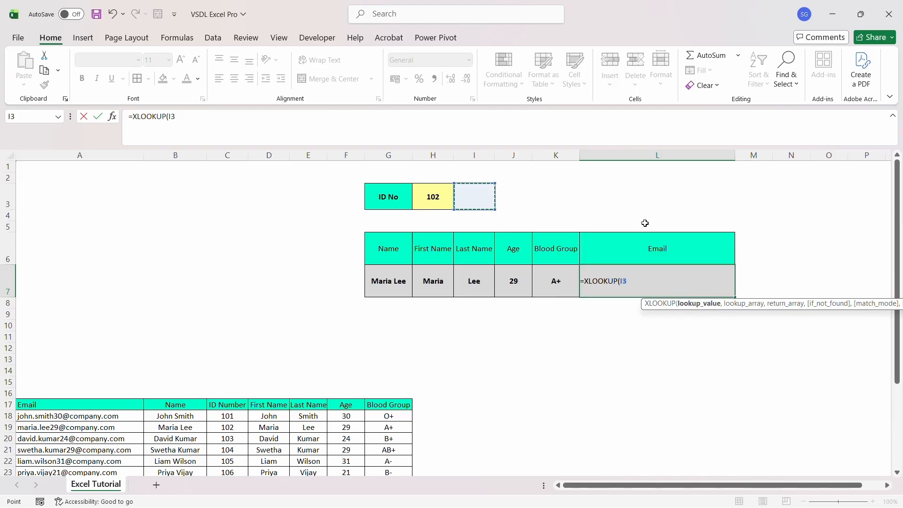
{"action": "type", "text": ","}
Complete it as =XLOOKUP(H3,C17:C37,A17:A37,"") so L7 returns the matching email
{"action": "mouse_move", "coordinate": [237, 404]}
{"action": "left_mouse_down"}
{"action": "mouse_move", "coordinate": [238, 466]}
{"action": "mouse_move", "coordinate": [236, 403]}
{"action": "left_mouse_up"}
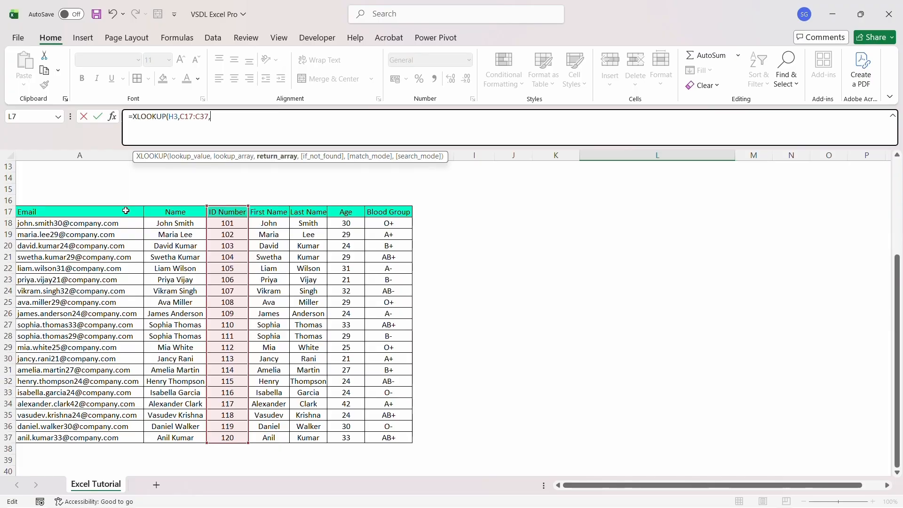
{"action": "left_click_drag", "start_coordinate": [126, 210], "coordinate": [125, 440]}
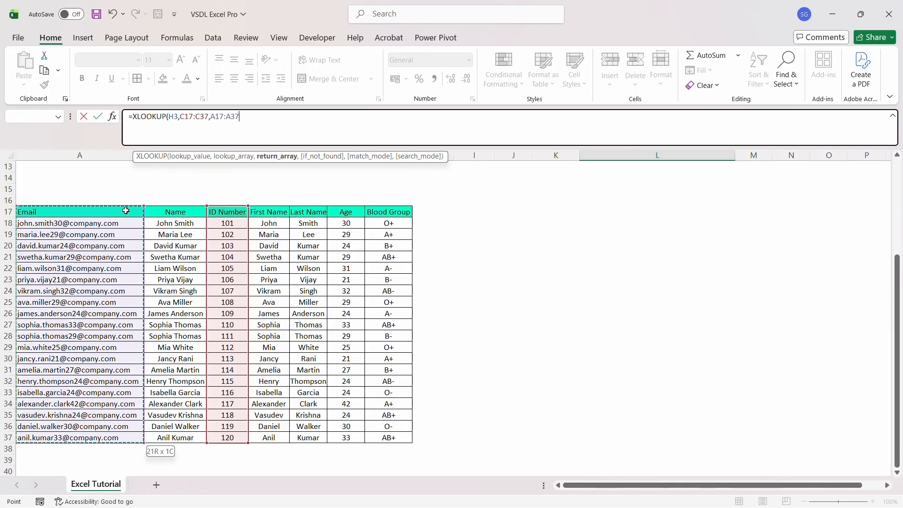
{"action": "type", "text": ",\"\""}
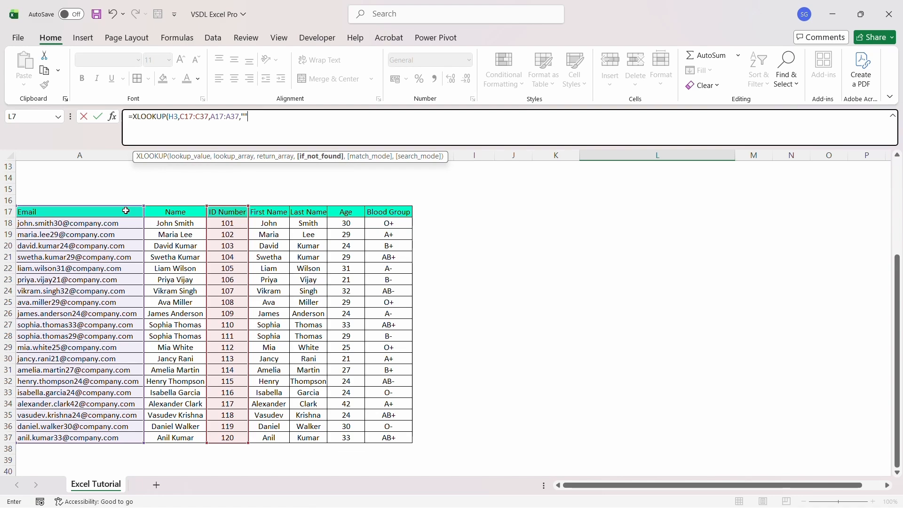
{"action": "type", "text": ")"}
{"action": "key", "text": "Return"}
{"action": "key", "text": "Up"}
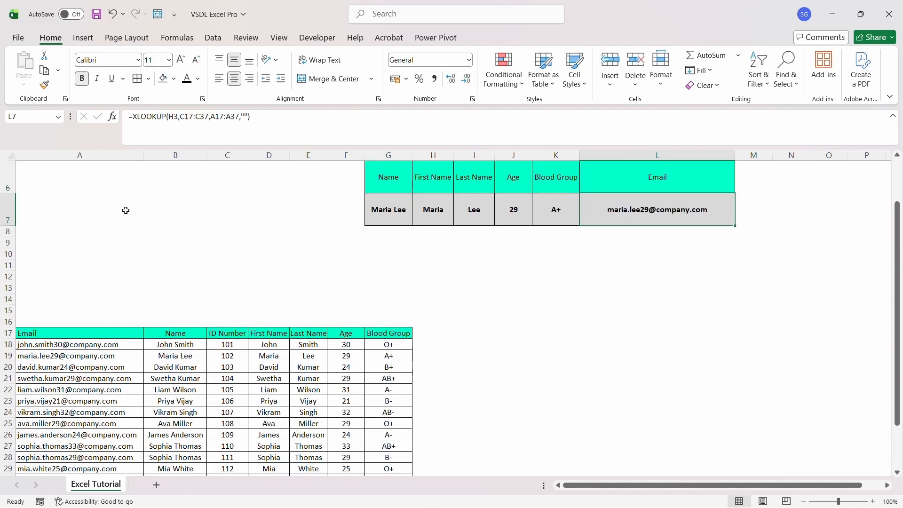
{"action": "key", "text": "Left"}
{"action": "key", "text": "Right"}
{"action": "key", "text": "Up"}
{"action": "key", "text": "Up"}
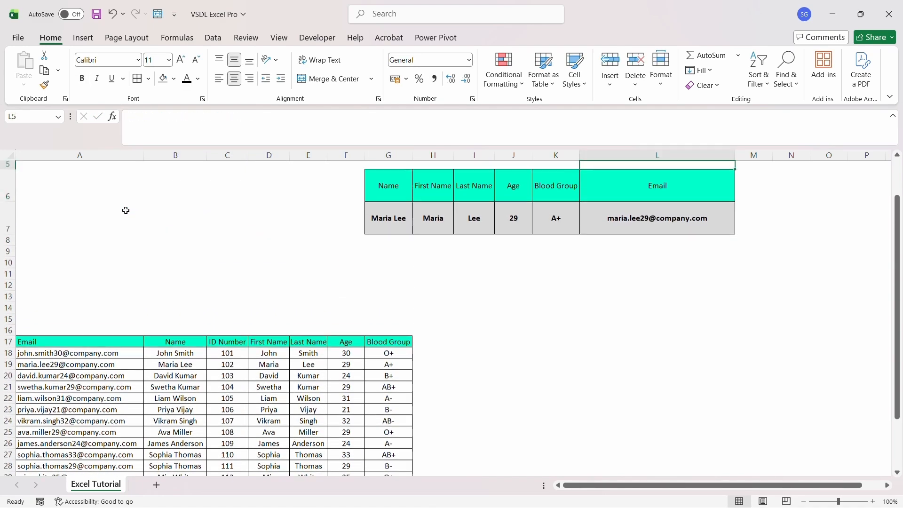
{"action": "key", "text": "Up"}
{"action": "key", "text": "Up"}
{"action": "key", "text": "Left"}
{"action": "key", "text": "Left"}
{"action": "key", "text": "Left"}
{"action": "key", "text": "Left"}
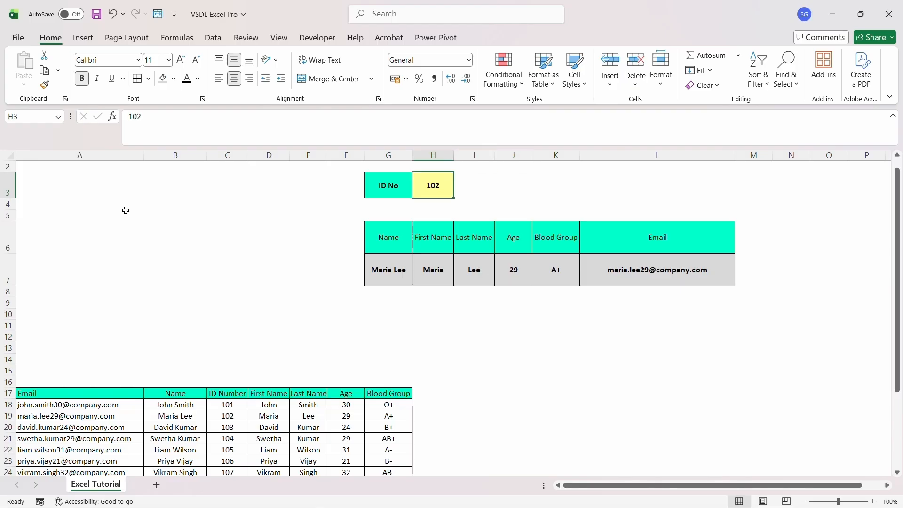
{"action": "type", "text": "10"}
{"action": "key", "text": "Return"}
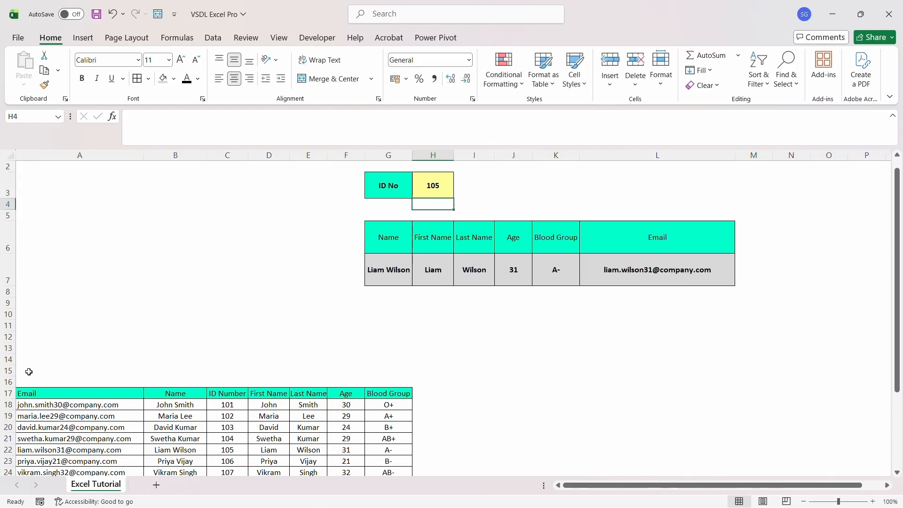
{"action": "left_click", "coordinate": [227, 449]}
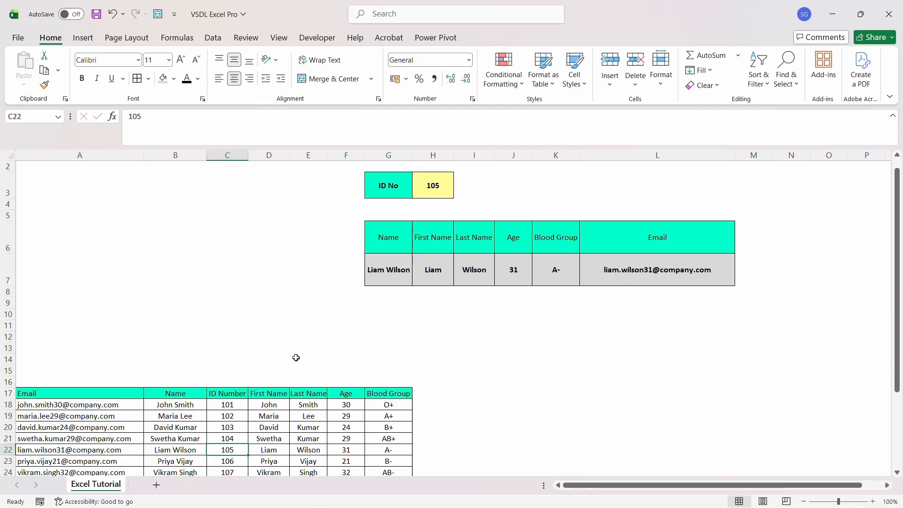
{"action": "left_click", "coordinate": [194, 451]}
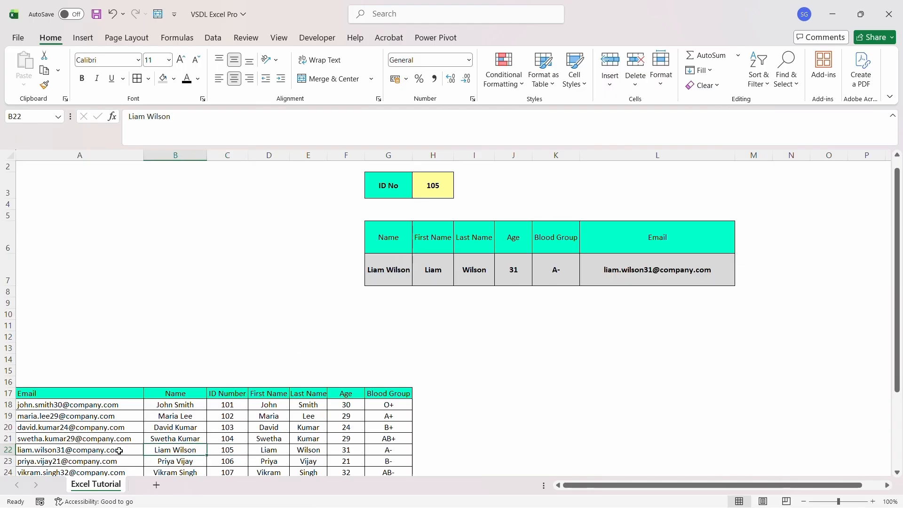
{"action": "left_click_drag", "start_coordinate": [68, 454], "coordinate": [388, 451]}
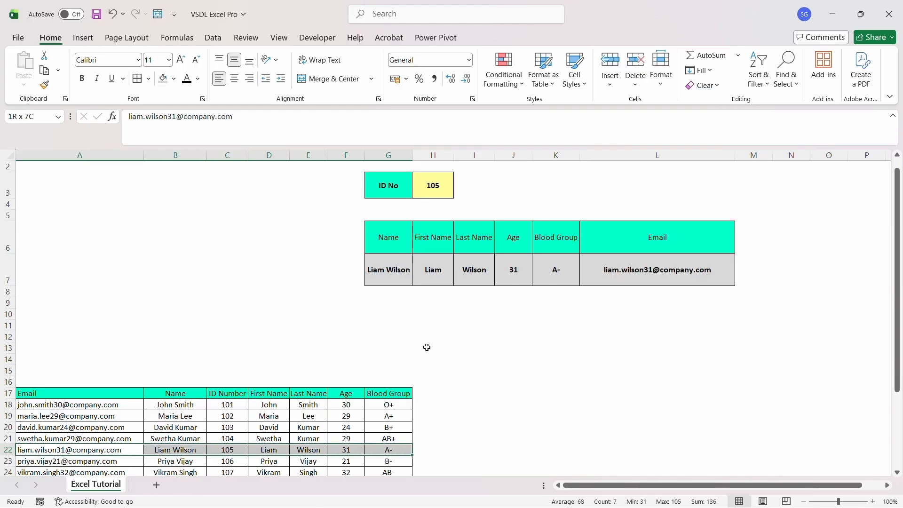
{"action": "left_click", "coordinate": [174, 79]}
{"action": "left_click", "coordinate": [181, 258]}
{"action": "left_click", "coordinate": [174, 79]}
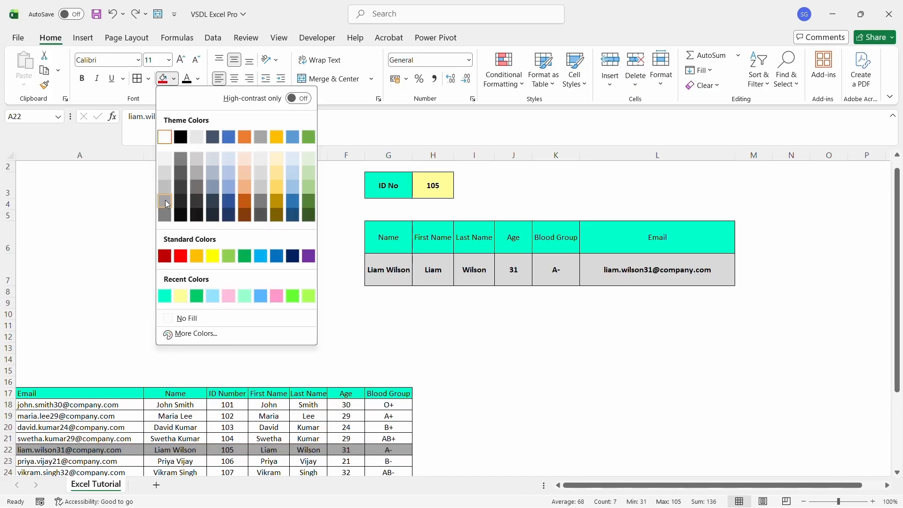
{"action": "left_click", "coordinate": [165, 200]}
{"action": "left_click", "coordinate": [201, 282]}
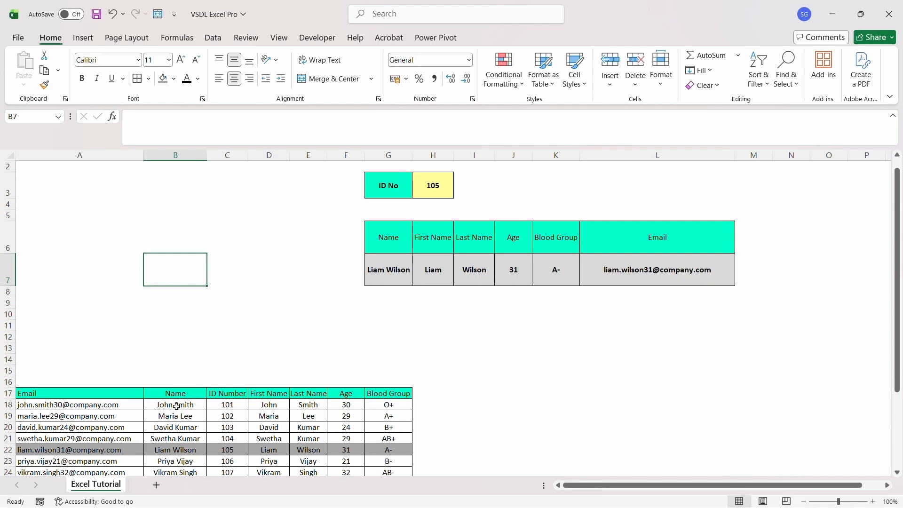
Change the ID No in H3 to 110
{"action": "left_click", "coordinate": [429, 188]}
{"action": "type", "text": "110"}
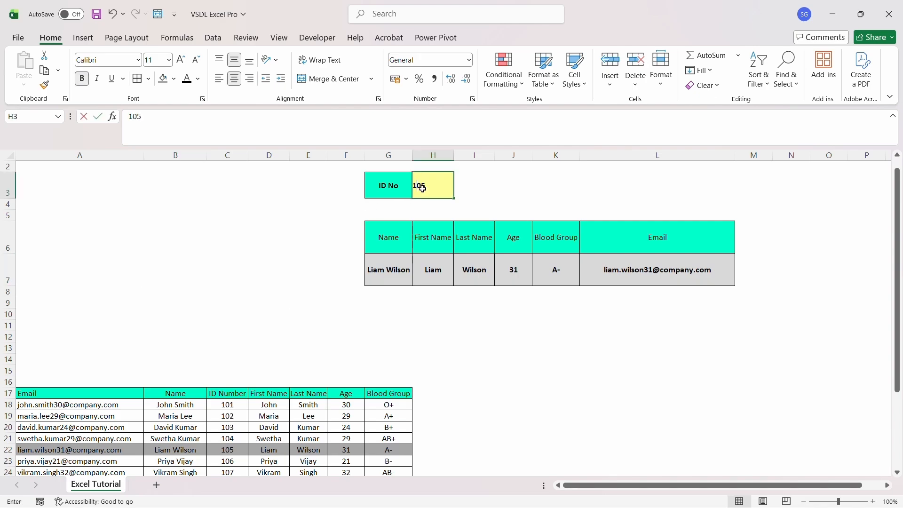
{"action": "key", "text": "Return"}
{"action": "left_click_drag", "start_coordinate": [382, 446], "coordinate": [71, 450]}
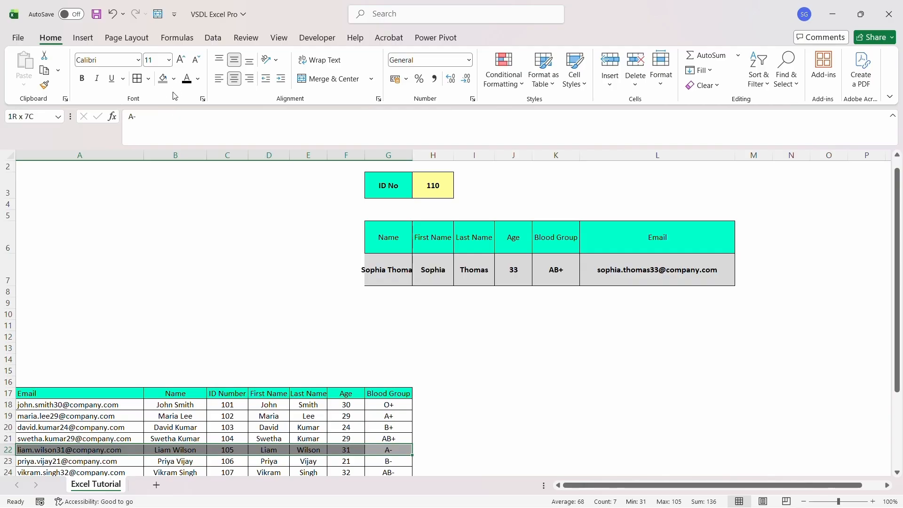
{"action": "left_click", "coordinate": [174, 79]}
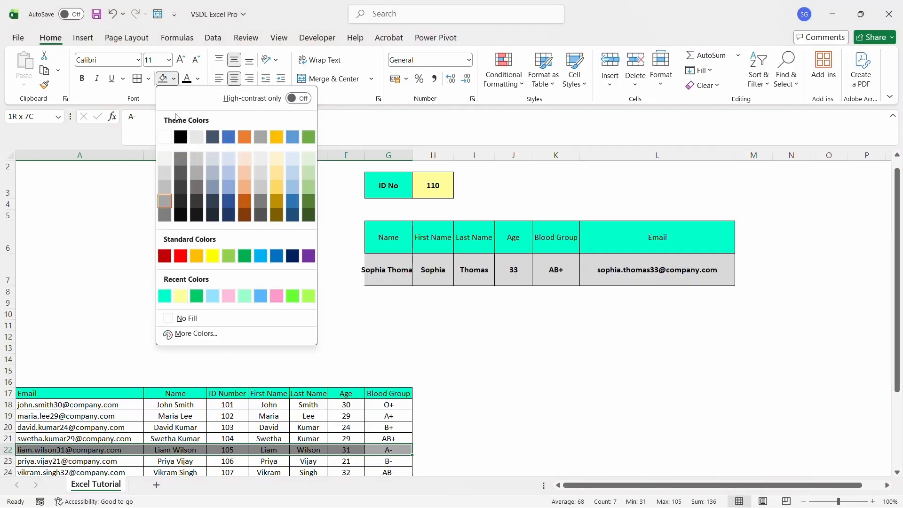
{"action": "left_click", "coordinate": [167, 139]}
{"action": "left_click", "coordinate": [160, 293]}
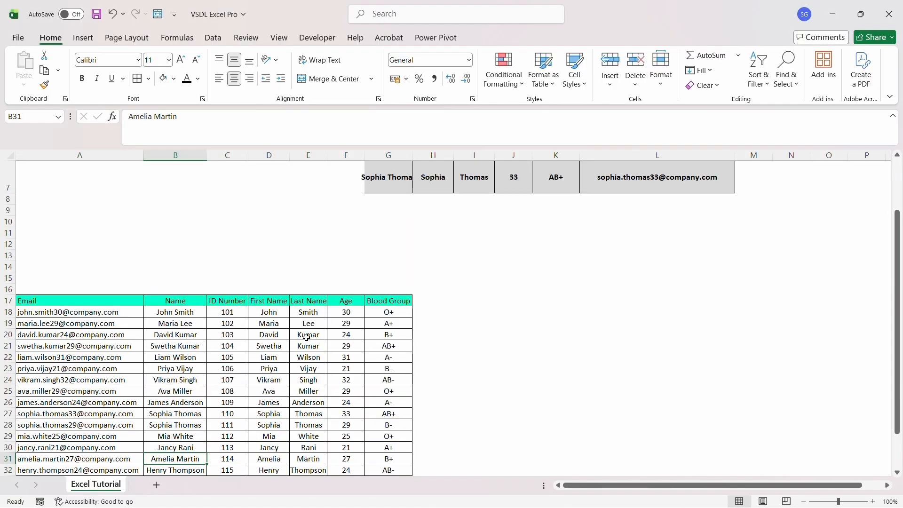
{"action": "left_click", "coordinate": [474, 255]}
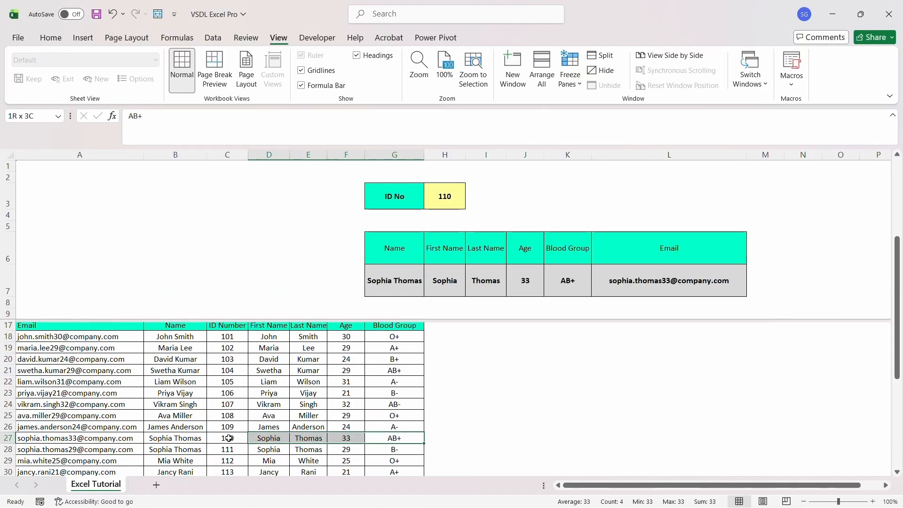
{"action": "left_click_drag", "start_coordinate": [269, 439], "coordinate": [71, 439]}
{"action": "left_click", "coordinate": [50, 37]}
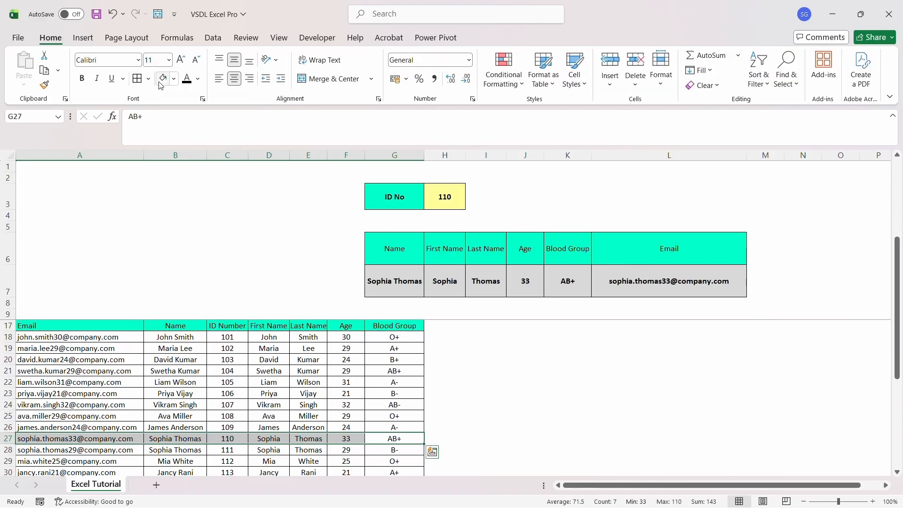
{"action": "left_click", "coordinate": [165, 78]}
{"action": "left_click", "coordinate": [192, 382]}
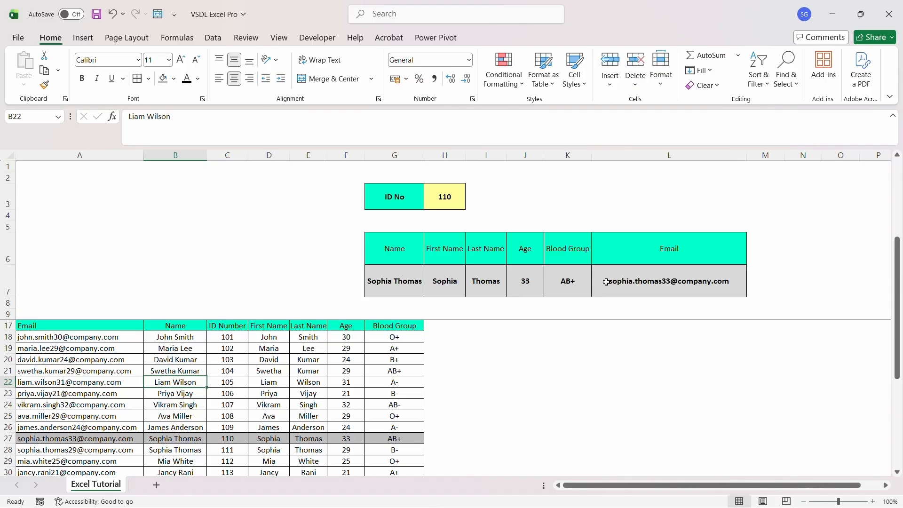
{"action": "left_click_drag", "start_coordinate": [130, 442], "coordinate": [395, 439]}
{"action": "left_click", "coordinate": [173, 79]}
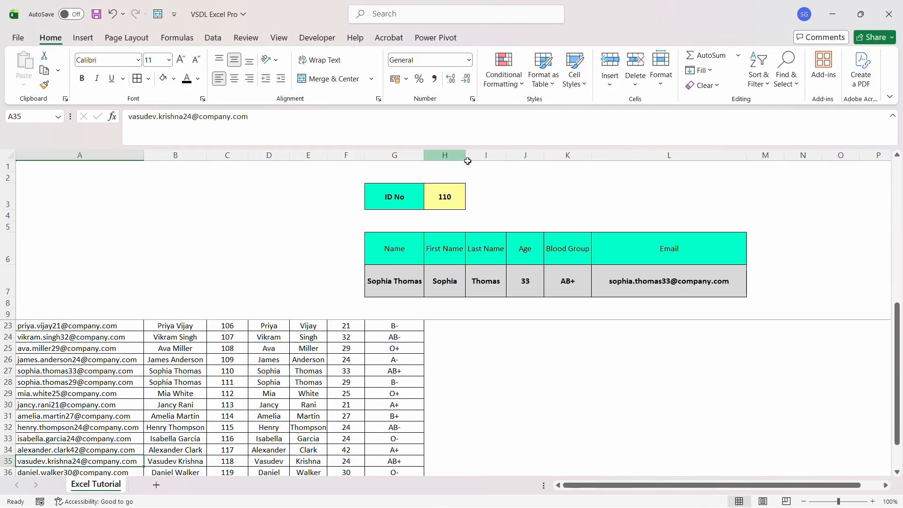
{"action": "left_click", "coordinate": [455, 192]}
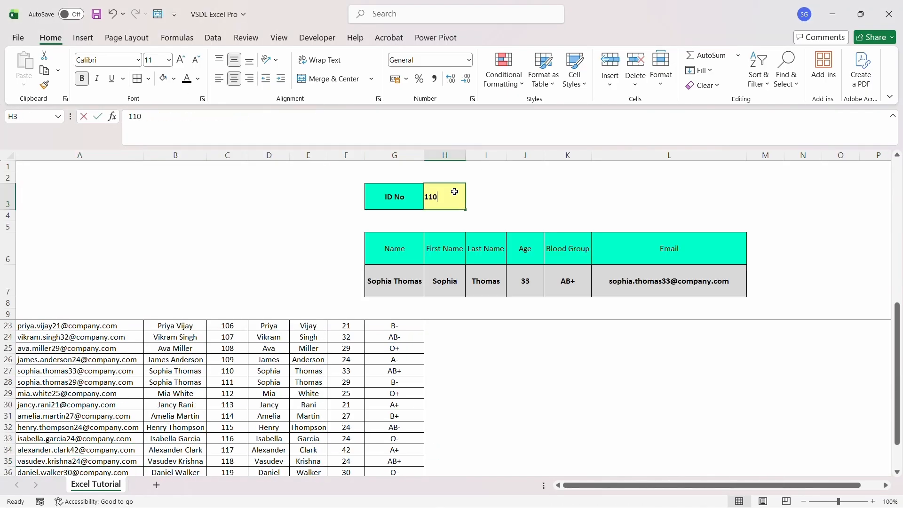
{"action": "key", "text": "BackSpace"}
{"action": "type", "text": "9"}
{"action": "key", "text": "Return"}
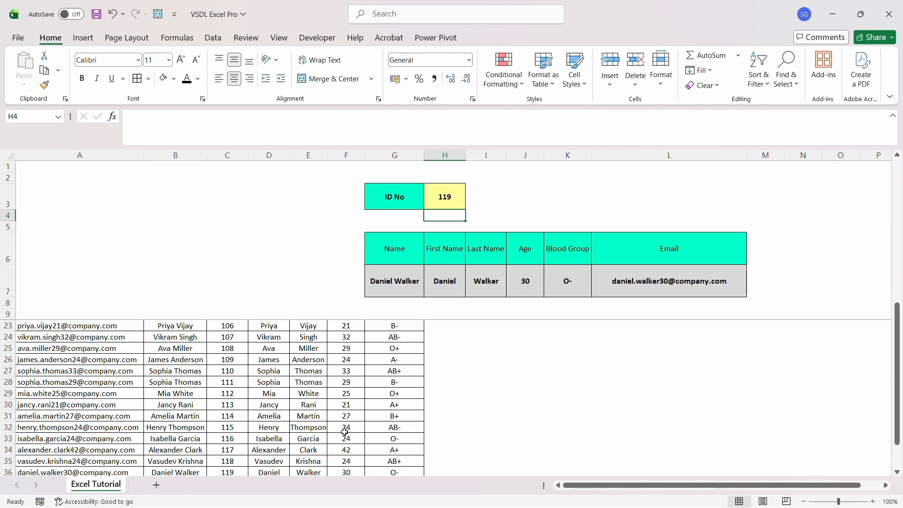
{"action": "key", "text": "Down"}
{"action": "key", "text": "Down"}
{"action": "key", "text": "Down"}
{"action": "key", "text": "Down"}
{"action": "key", "text": "Down"}
{"action": "key", "text": "Down"}
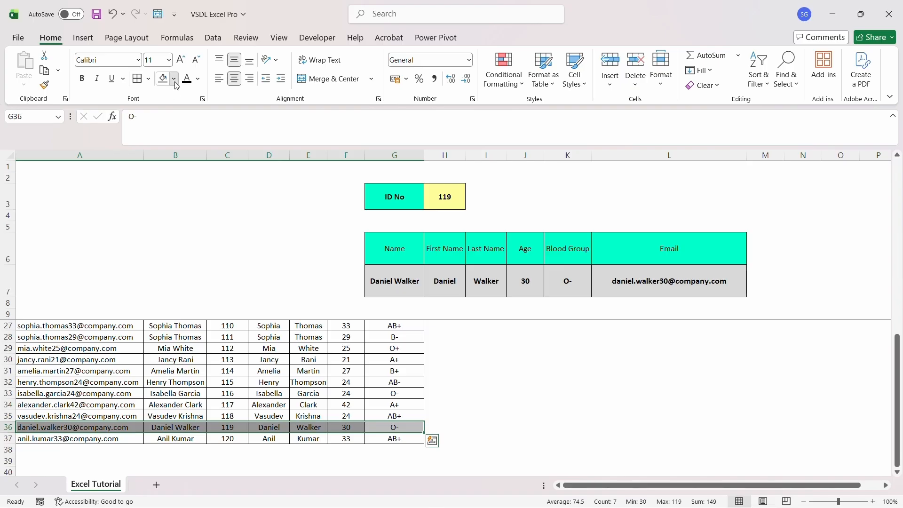
{"action": "left_click", "coordinate": [174, 78]}
{"action": "left_click", "coordinate": [166, 136]}
{"action": "left_click", "coordinate": [155, 270]}
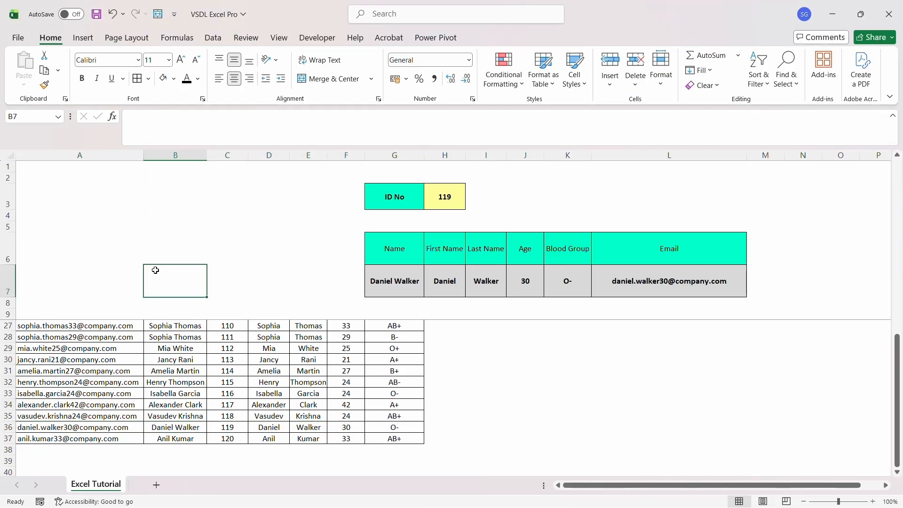
{"action": "key", "text": "Down"}
{"action": "key", "text": "Down"}
{"action": "key", "text": "Down"}
{"action": "key", "text": "Down"}
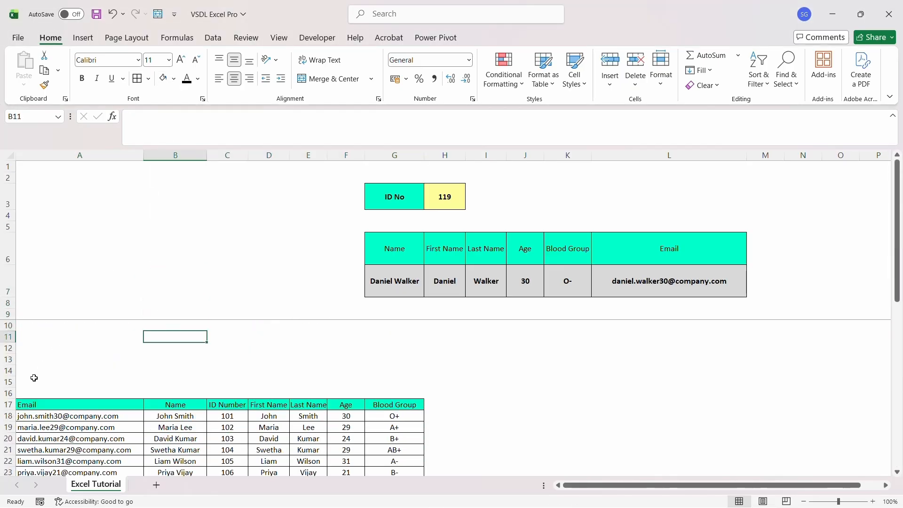
Hide the data table rows below the lookup form
{"action": "left_click_drag", "start_coordinate": [5, 381], "coordinate": [5, 461]}
{"action": "key", "text": "shift+Down"}
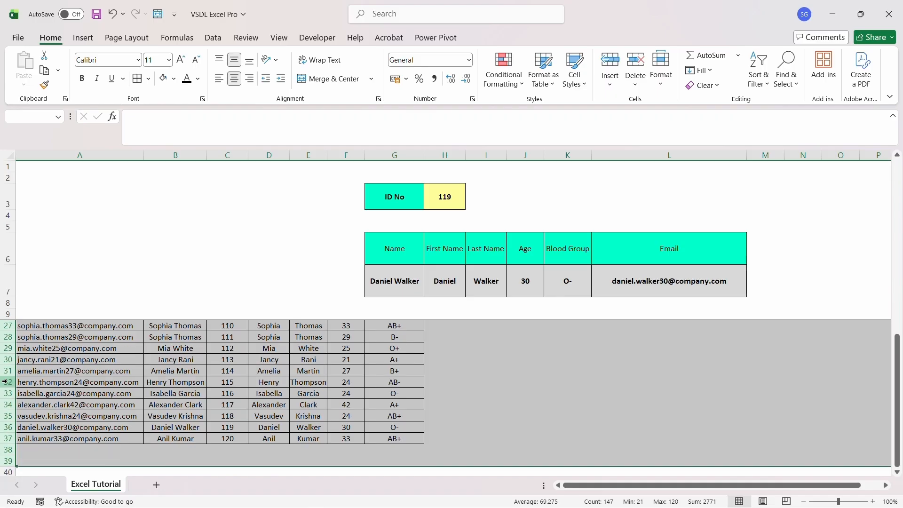
{"action": "right_click", "coordinate": [5, 382]}
{"action": "left_click", "coordinate": [38, 352]}
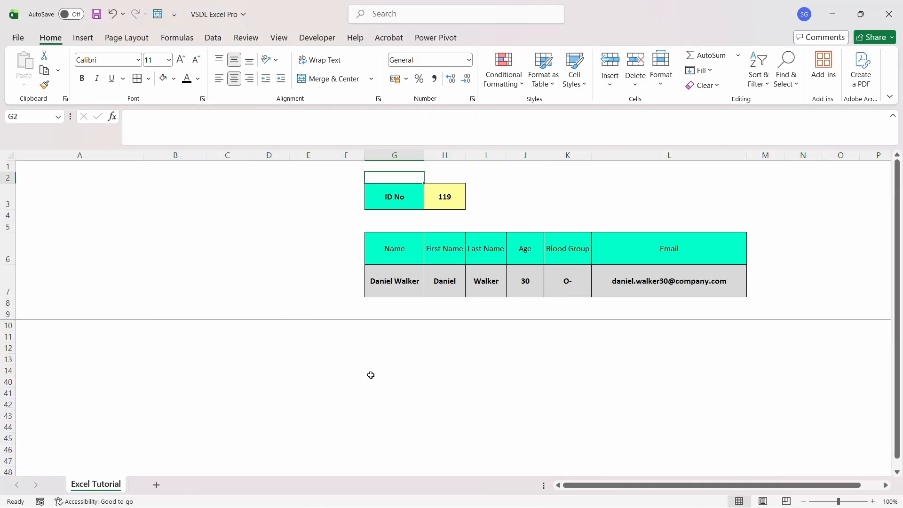
Enter IDs 120, 102 and finally 106 in H3 to update the lookup row
{"action": "type", "text": "120"}
{"action": "key", "text": "Return"}
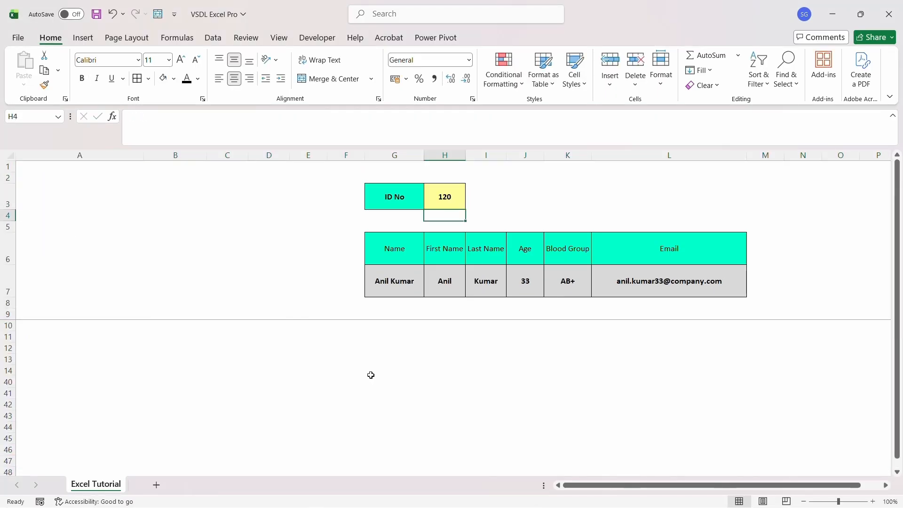
{"action": "key", "text": "Up"}
{"action": "type", "text": "102"}
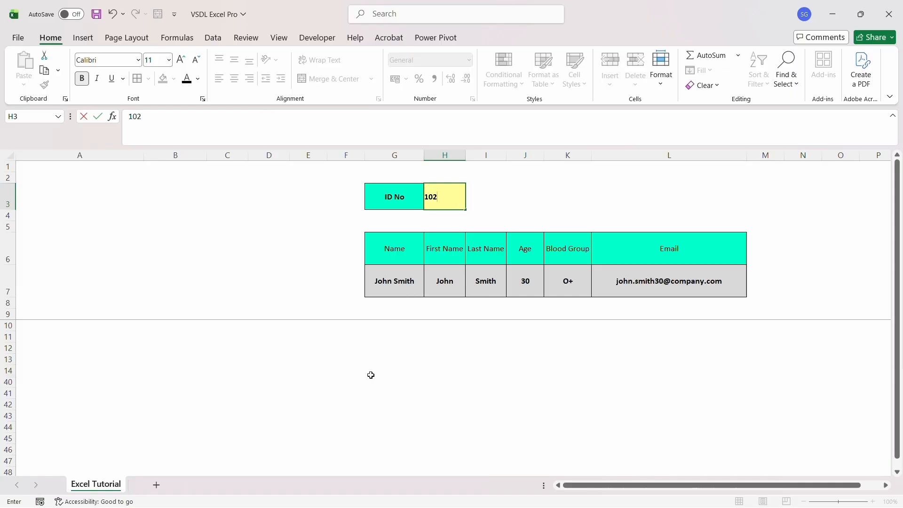
{"action": "key", "text": "Return"}
{"action": "key", "text": "Up"}
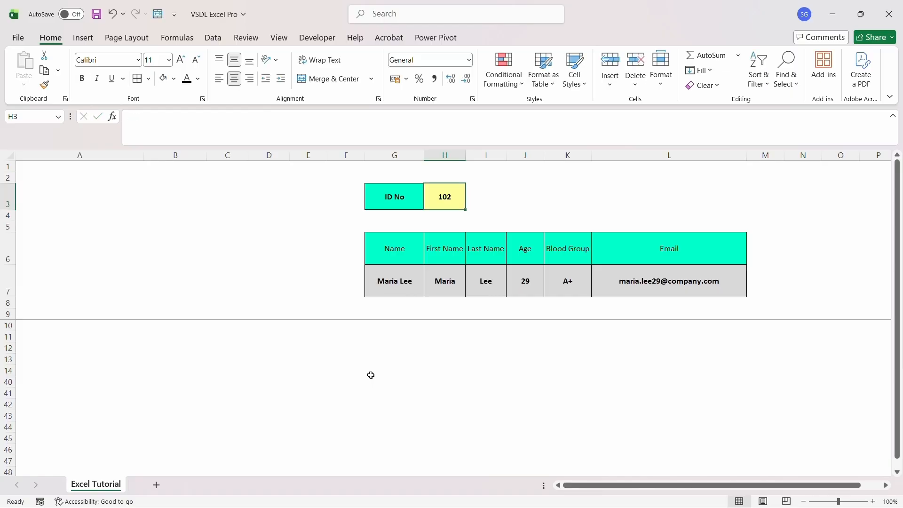
{"action": "type", "text": "106"}
{"action": "key", "text": "Return"}
{"action": "key", "text": "Up"}
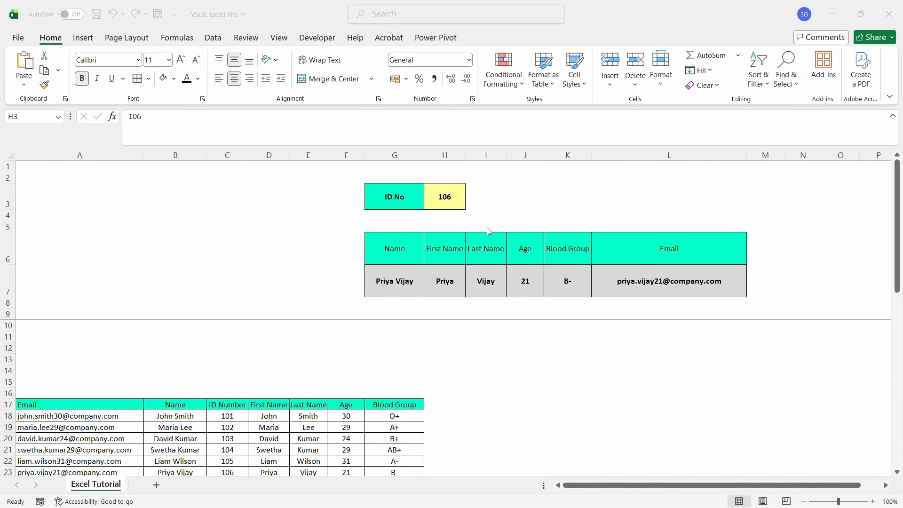
Enter ID 101, then the nonexistent 1010 to show blanks, then 102 in H3
{"action": "left_click", "coordinate": [449, 203]}
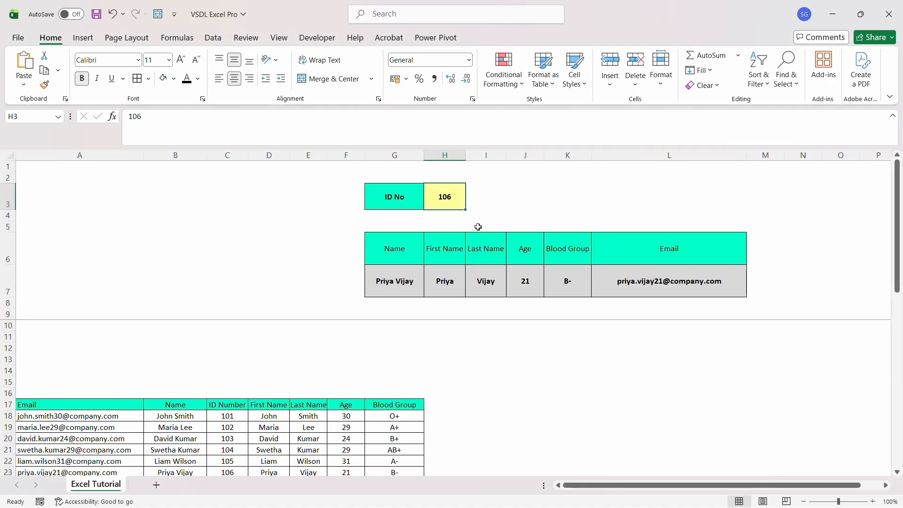
{"action": "type", "text": "101"}
{"action": "key", "text": "Return"}
{"action": "key", "text": "Up"}
{"action": "type", "text": "1010"}
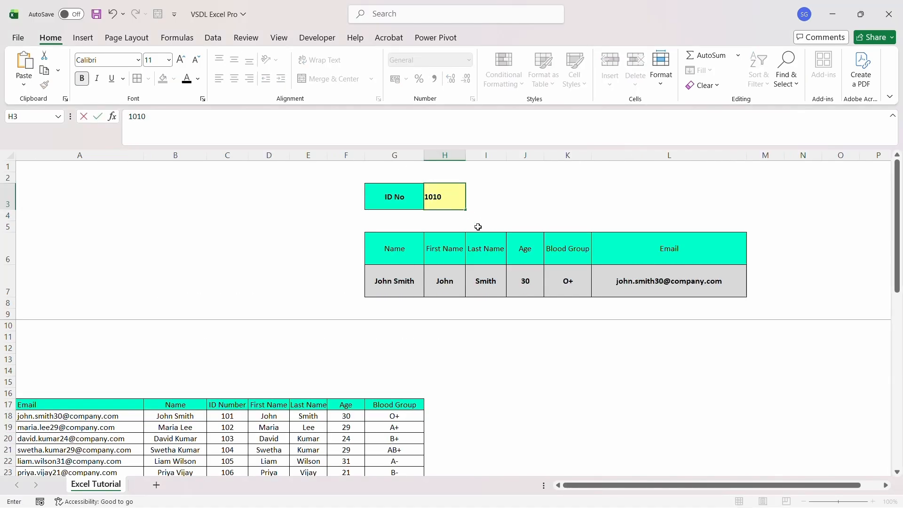
{"action": "key", "text": "Return"}
{"action": "key", "text": "Up"}
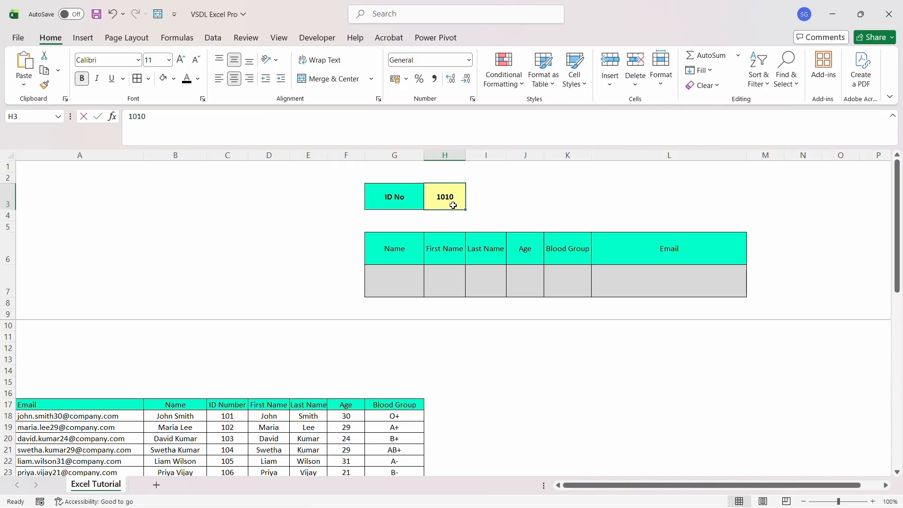
{"action": "type", "text": "102"}
{"action": "key", "text": "Return"}
{"action": "key", "text": "Up"}
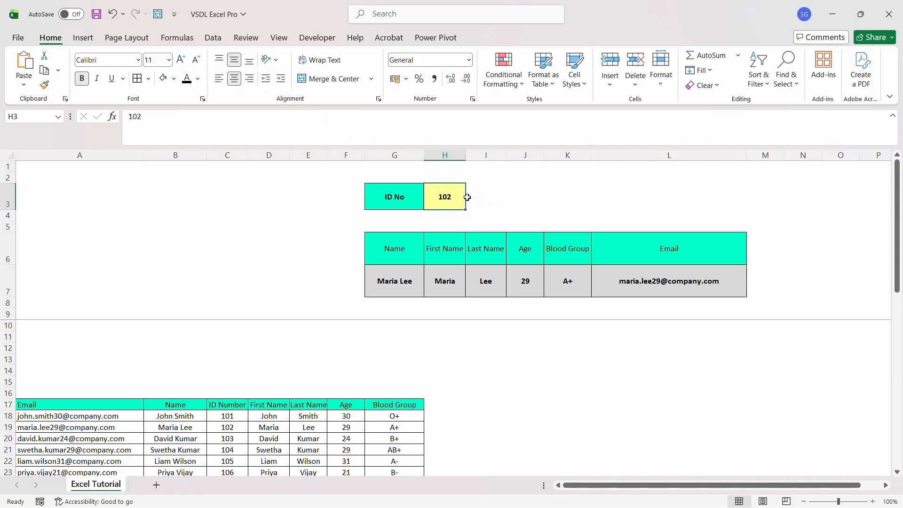
Add List data validation to H3 with source =$C$18:$C$37
{"action": "left_click", "coordinate": [214, 38]}
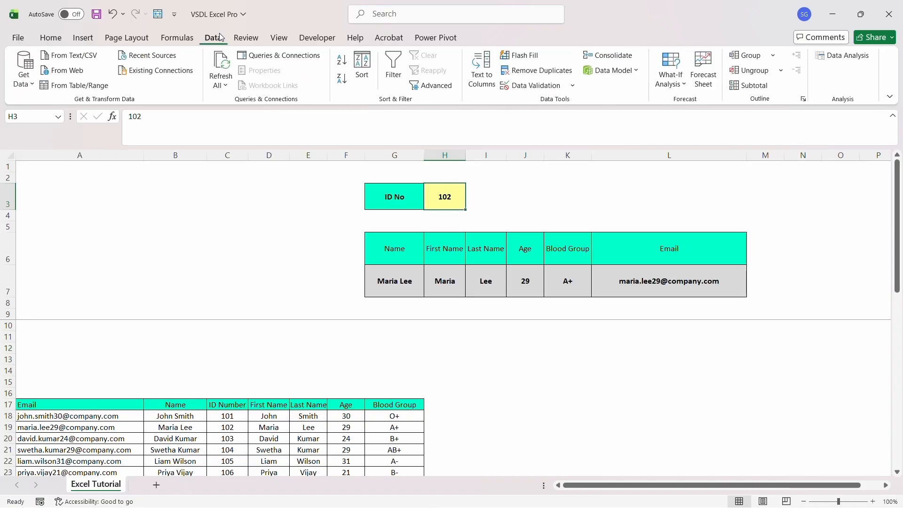
{"action": "left_click", "coordinate": [557, 89]}
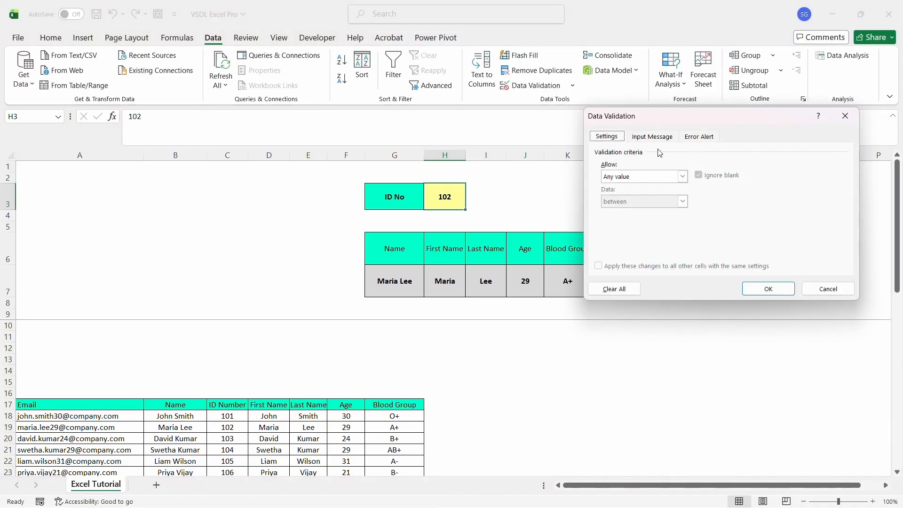
{"action": "left_click", "coordinate": [682, 176]}
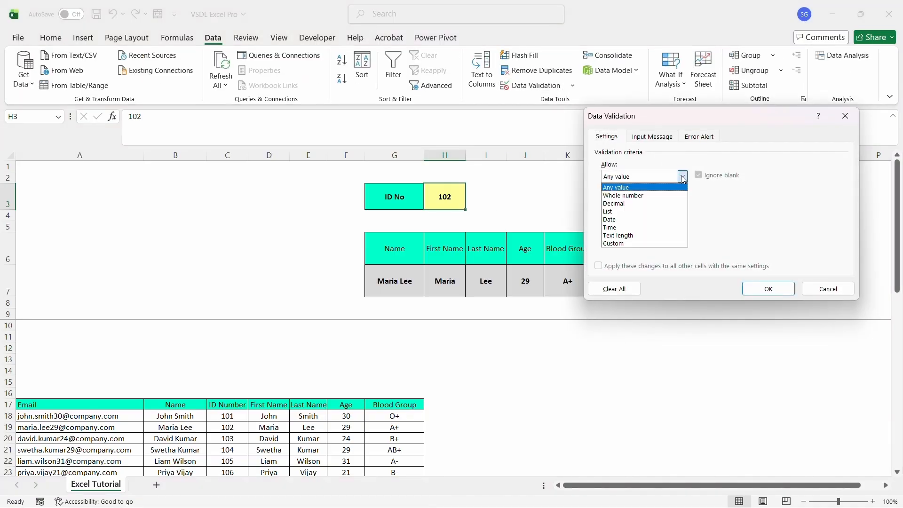
{"action": "left_click", "coordinate": [645, 212]}
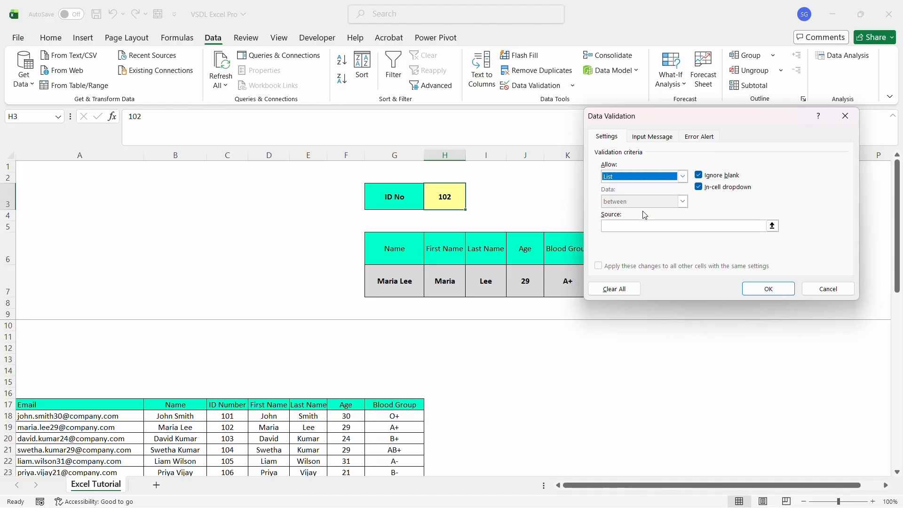
{"action": "left_click", "coordinate": [774, 227]}
{"action": "left_click", "coordinate": [226, 416]}
{"action": "key", "text": "ctrl+shift+Down"}
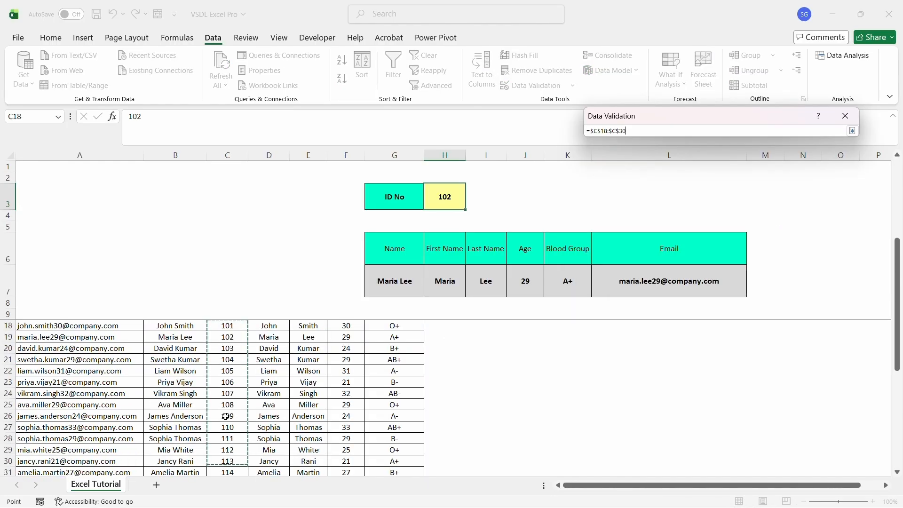
{"action": "key", "text": "shift+Down"}
{"action": "key", "text": "shift+Down"}
{"action": "key", "text": "shift+Down"}
{"action": "key", "text": "shift+Down"}
{"action": "key", "text": "shift+Down"}
{"action": "key", "text": "shift+Down"}
{"action": "key", "text": "shift+Down"}
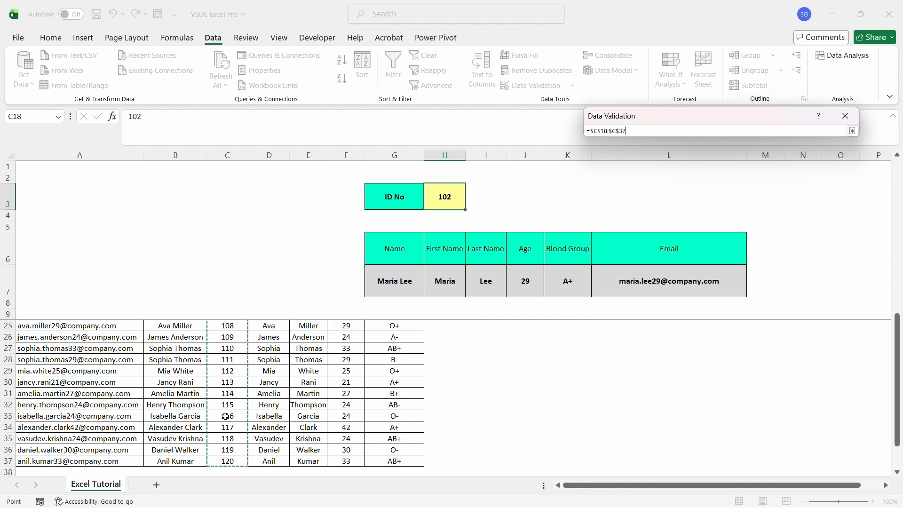
{"action": "key", "text": "Return"}
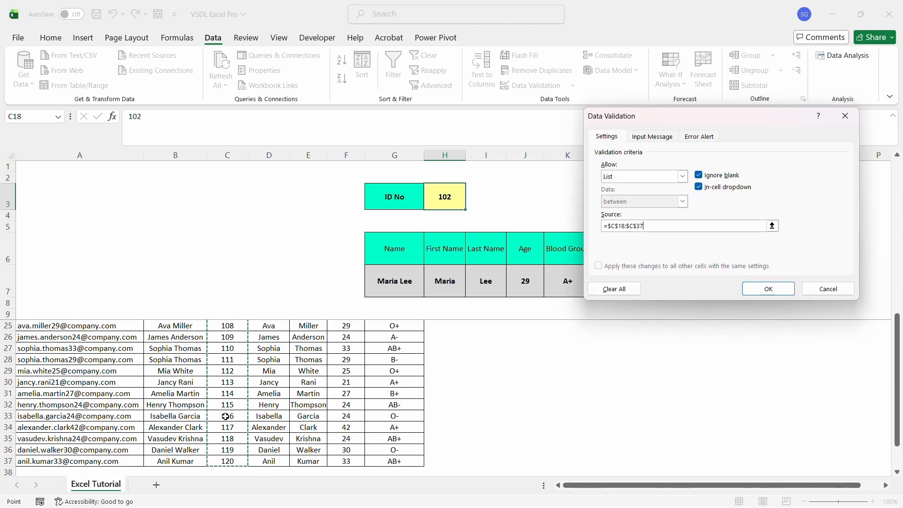
{"action": "left_click", "coordinate": [771, 288]}
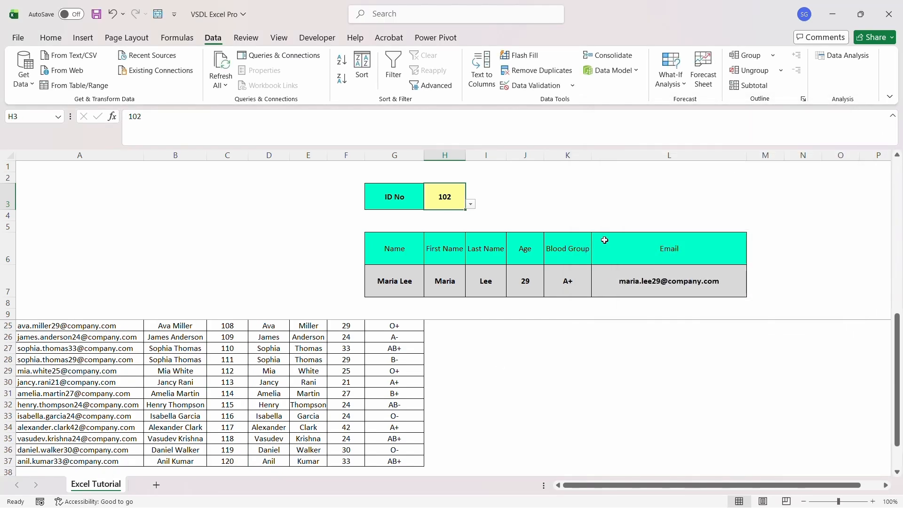
Pick ID 104, then ID 111, from H3's drop-down list
{"action": "left_click", "coordinate": [586, 219]}
{"action": "left_click", "coordinate": [460, 204]}
{"action": "left_click", "coordinate": [470, 205]}
{"action": "left_click", "coordinate": [450, 230]}
{"action": "left_click", "coordinate": [471, 204]}
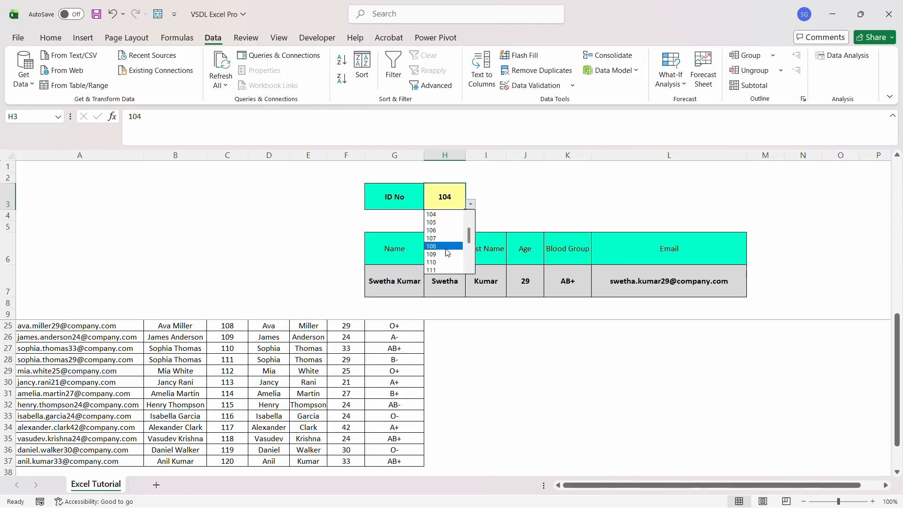
{"action": "left_click", "coordinate": [444, 270]}
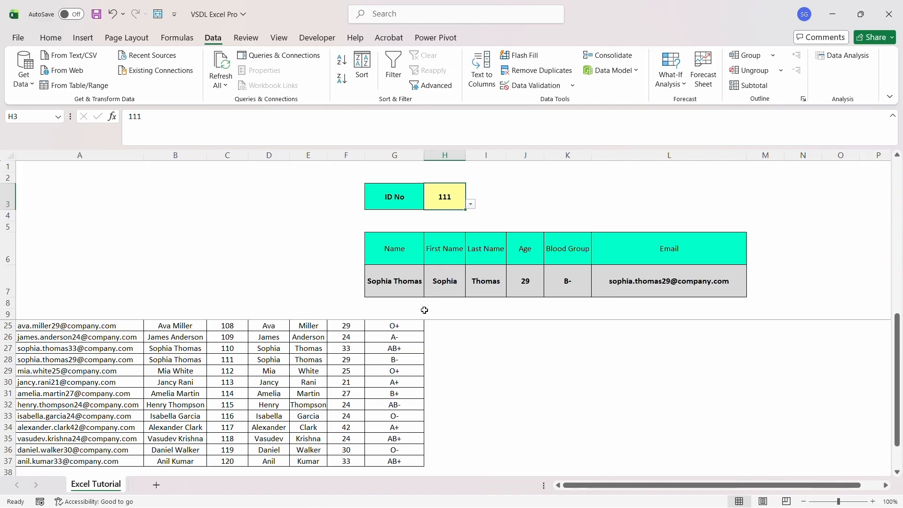
Compare the lookup results against ID 111's record in data row 28
{"action": "left_click", "coordinate": [414, 281]}
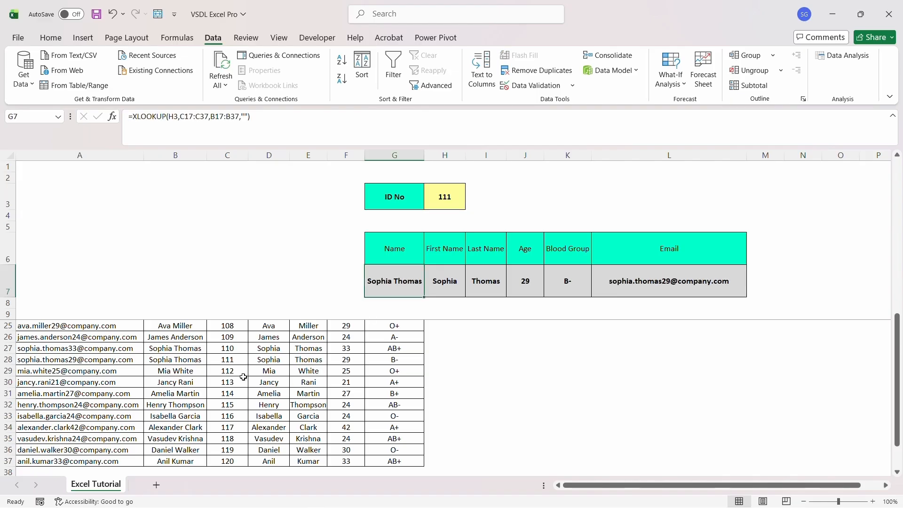
{"action": "left_click", "coordinate": [238, 359]}
{"action": "key", "text": "Left"}
{"action": "key", "text": "Left"}
{"action": "key", "text": "Right"}
{"action": "key", "text": "Right"}
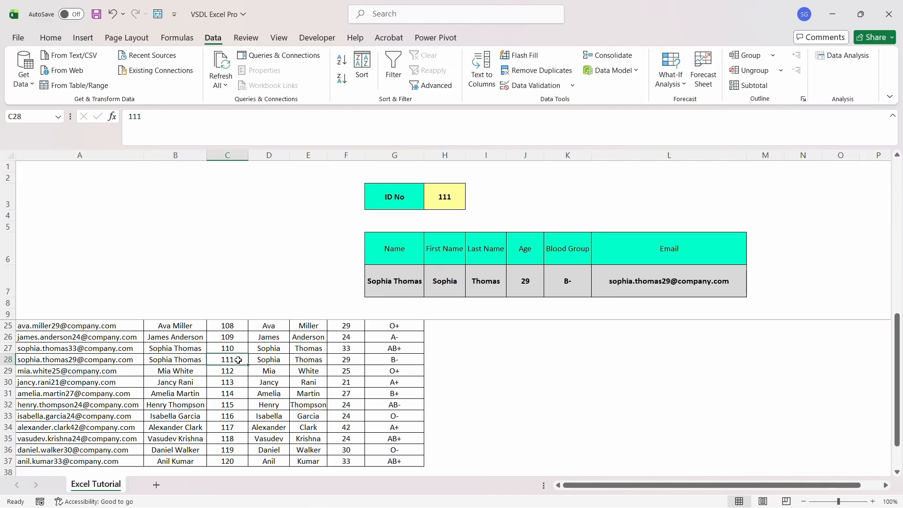
{"action": "key", "text": "Right"}
{"action": "key", "text": "Right"}
{"action": "key", "text": "Right"}
{"action": "key", "text": "Right"}
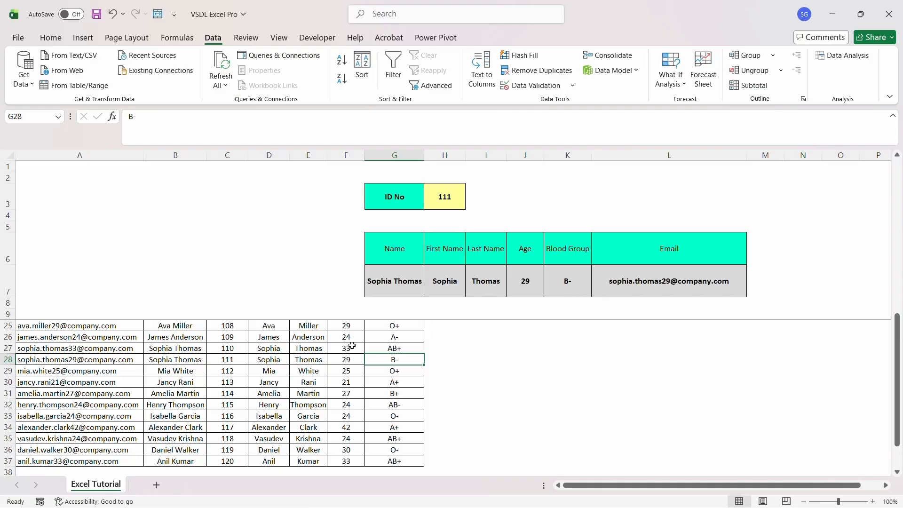
{"action": "key", "text": "Home"}
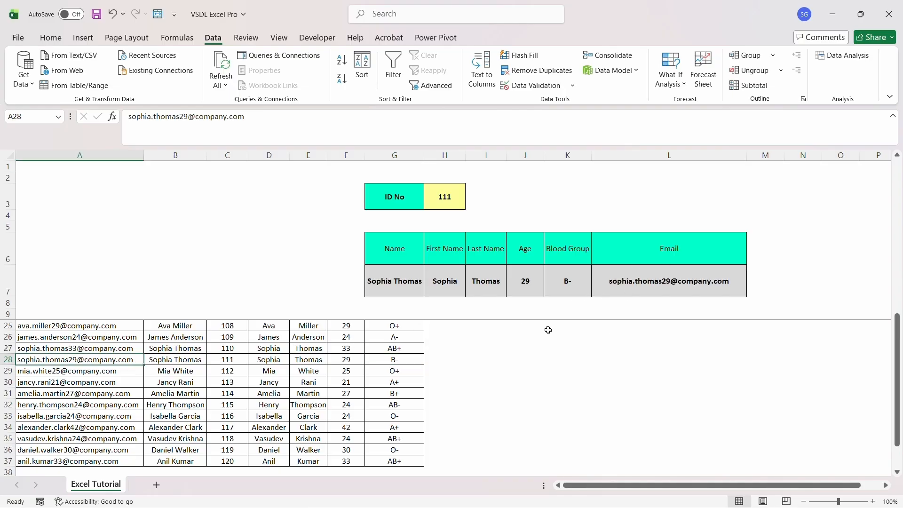
{"action": "left_click", "coordinate": [548, 330]}
{"action": "left_click", "coordinate": [408, 201]}
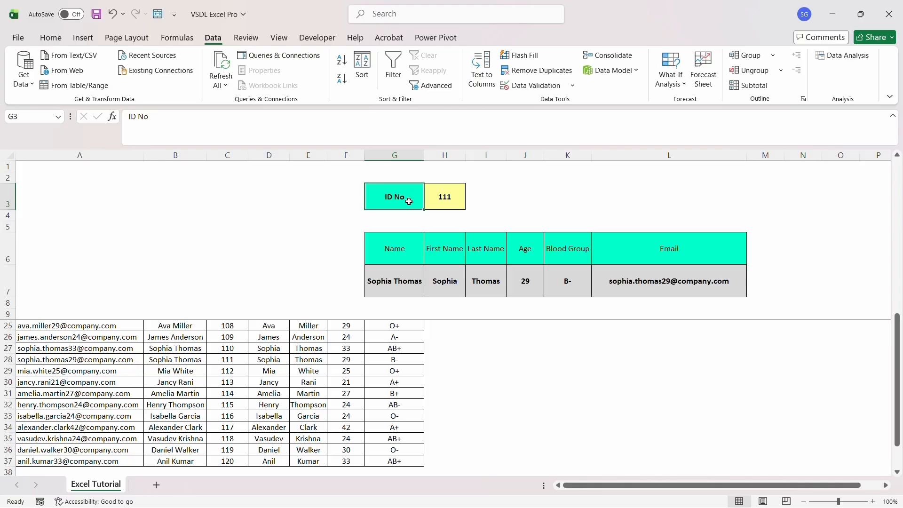
{"action": "left_click", "coordinate": [442, 197]}
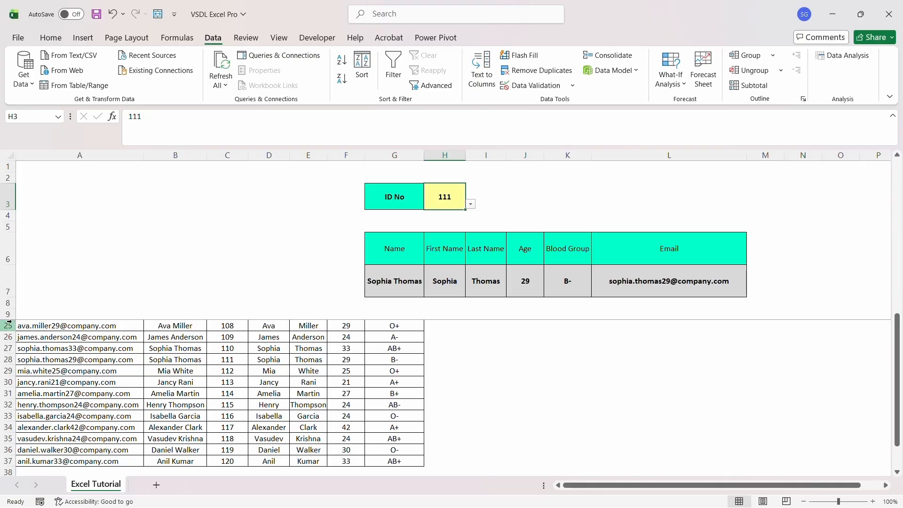
Select data rows 15–39, then pick ID 114 and finally 110 from H3's drop-down
{"action": "left_click_drag", "start_coordinate": [8, 472], "coordinate": [8, 490]}
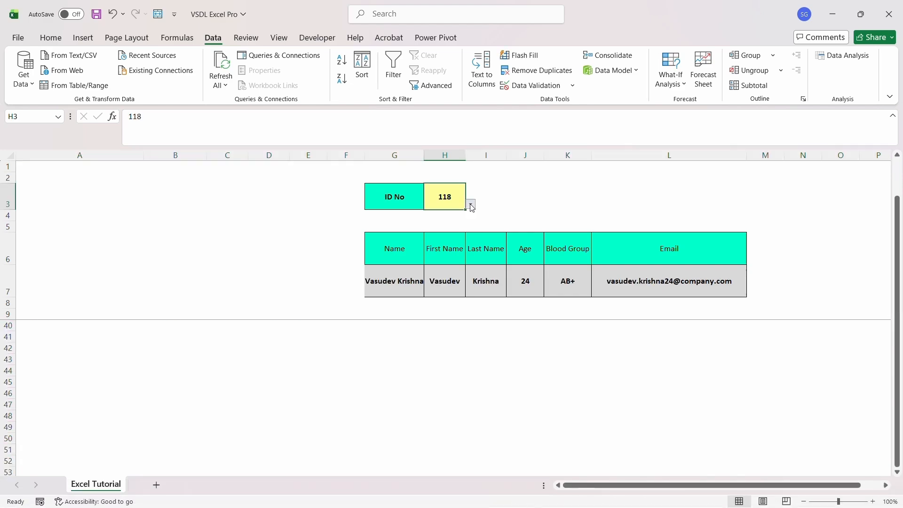
{"action": "left_click", "coordinate": [470, 204]}
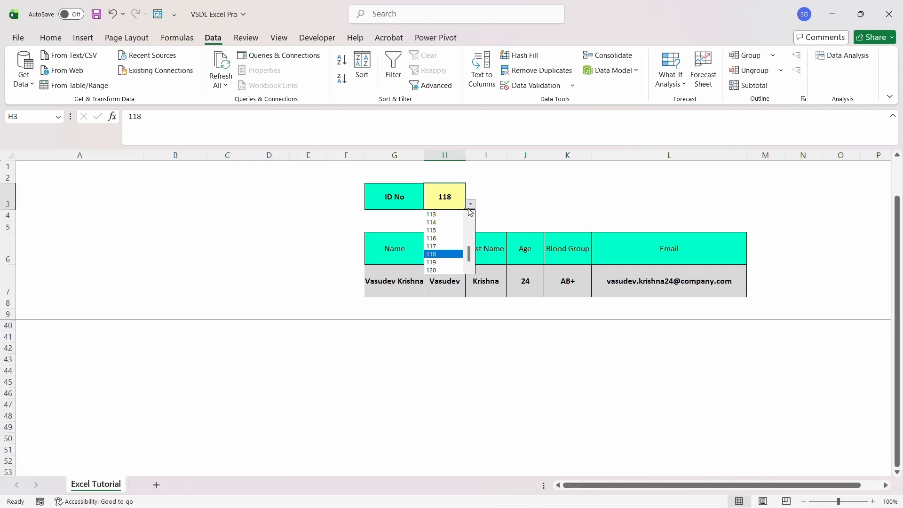
{"action": "left_click", "coordinate": [460, 223]}
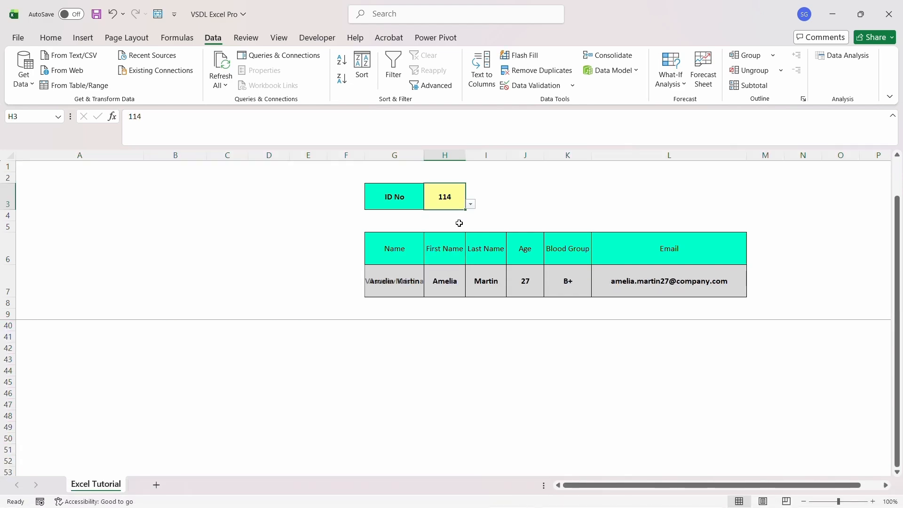
{"action": "left_click", "coordinate": [470, 206]}
{"action": "left_click", "coordinate": [470, 206]}
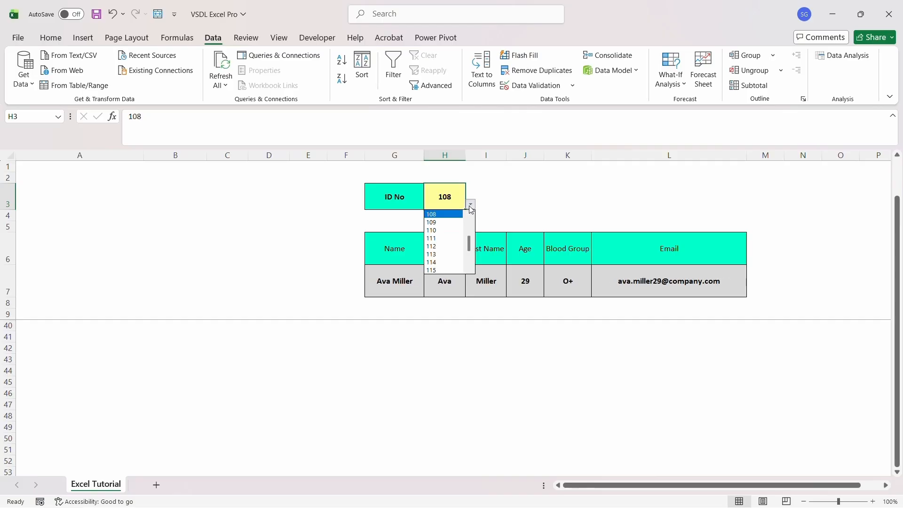
{"action": "left_click", "coordinate": [459, 230]}
{"action": "left_click", "coordinate": [709, 200]}
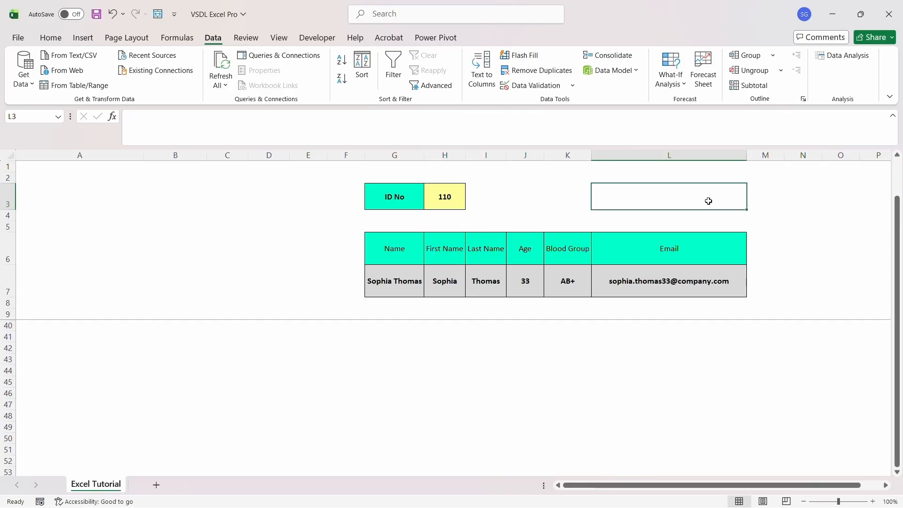